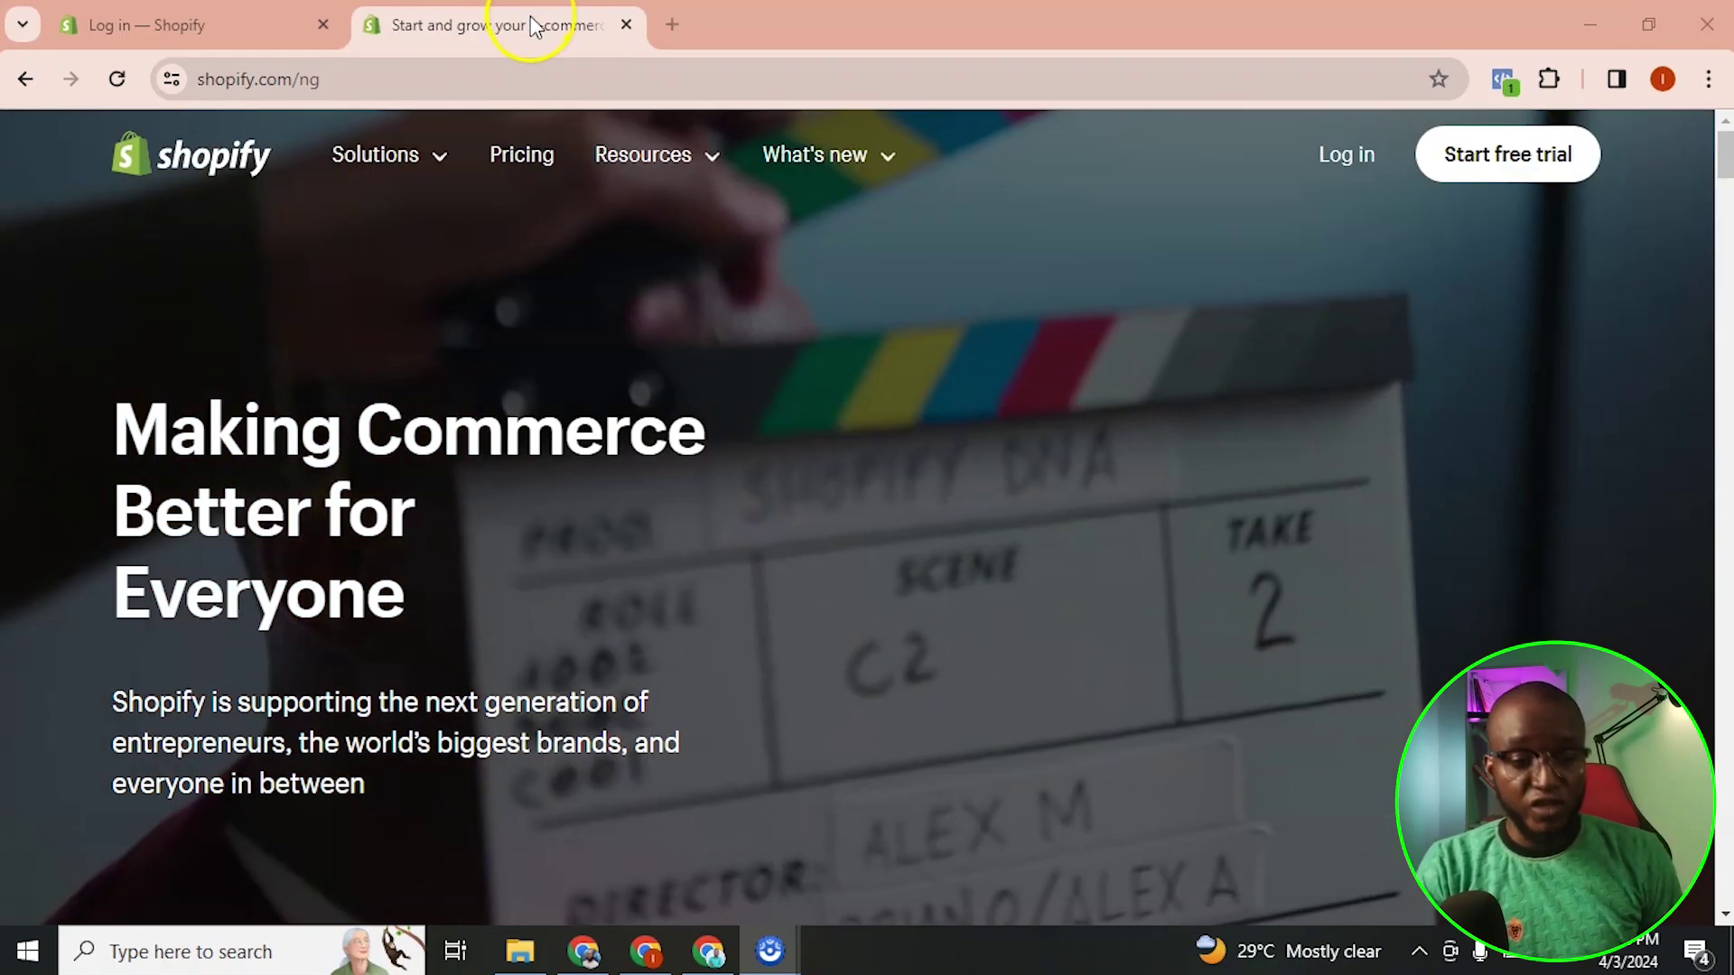
Scroll down the Shopify homepage in the new tab to its free-trial offer
{"action": "scroll", "coordinate": [1612, 210], "scroll_direction": "down", "scroll_amount": 4}
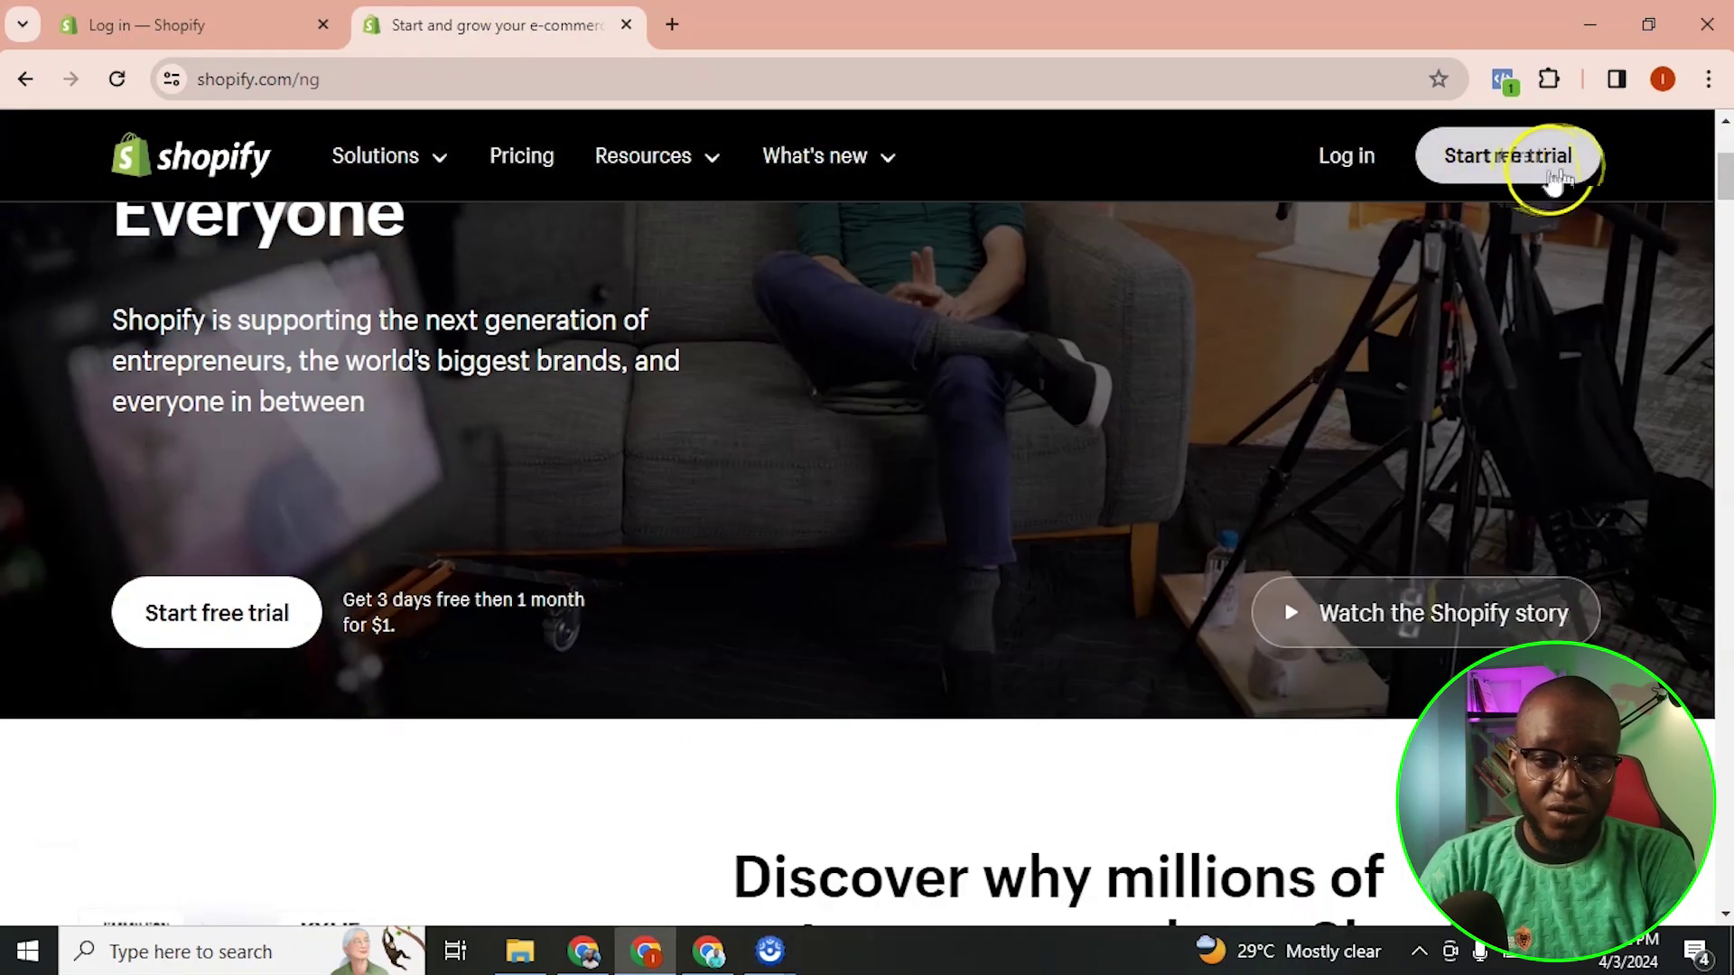
Start the free trial with Google sign-in, choosing an account and allowing Shopify access
{"action": "left_click", "coordinate": [1542, 166]}
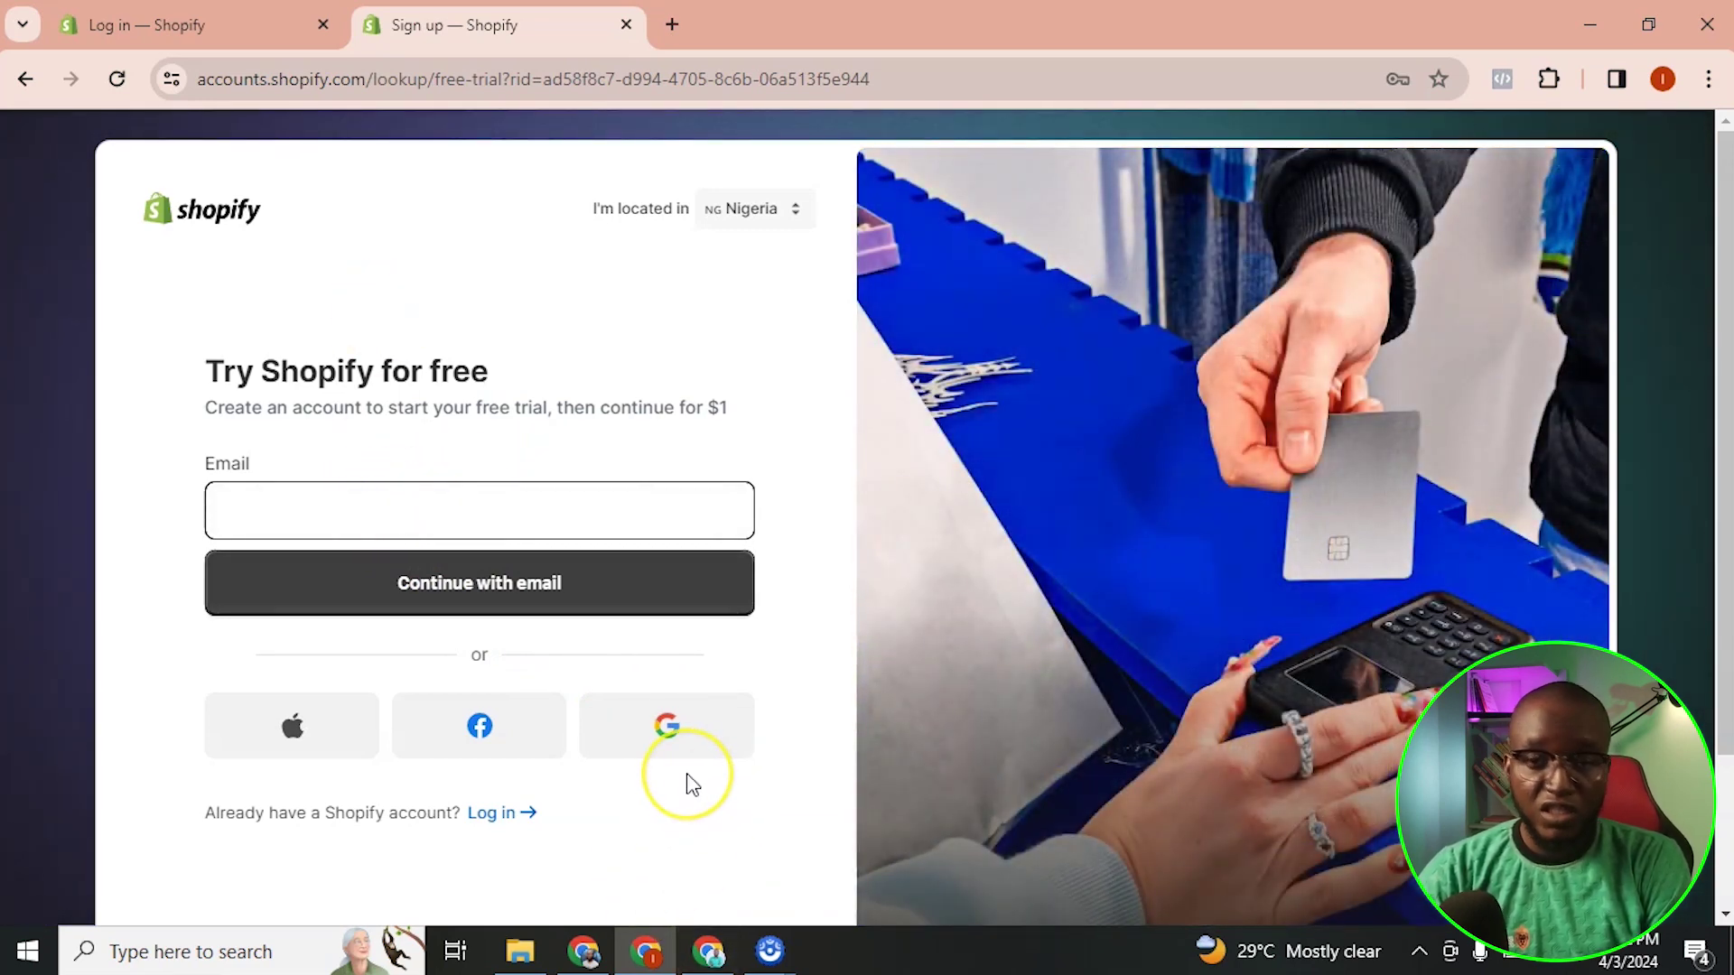
{"action": "left_click", "coordinate": [662, 735]}
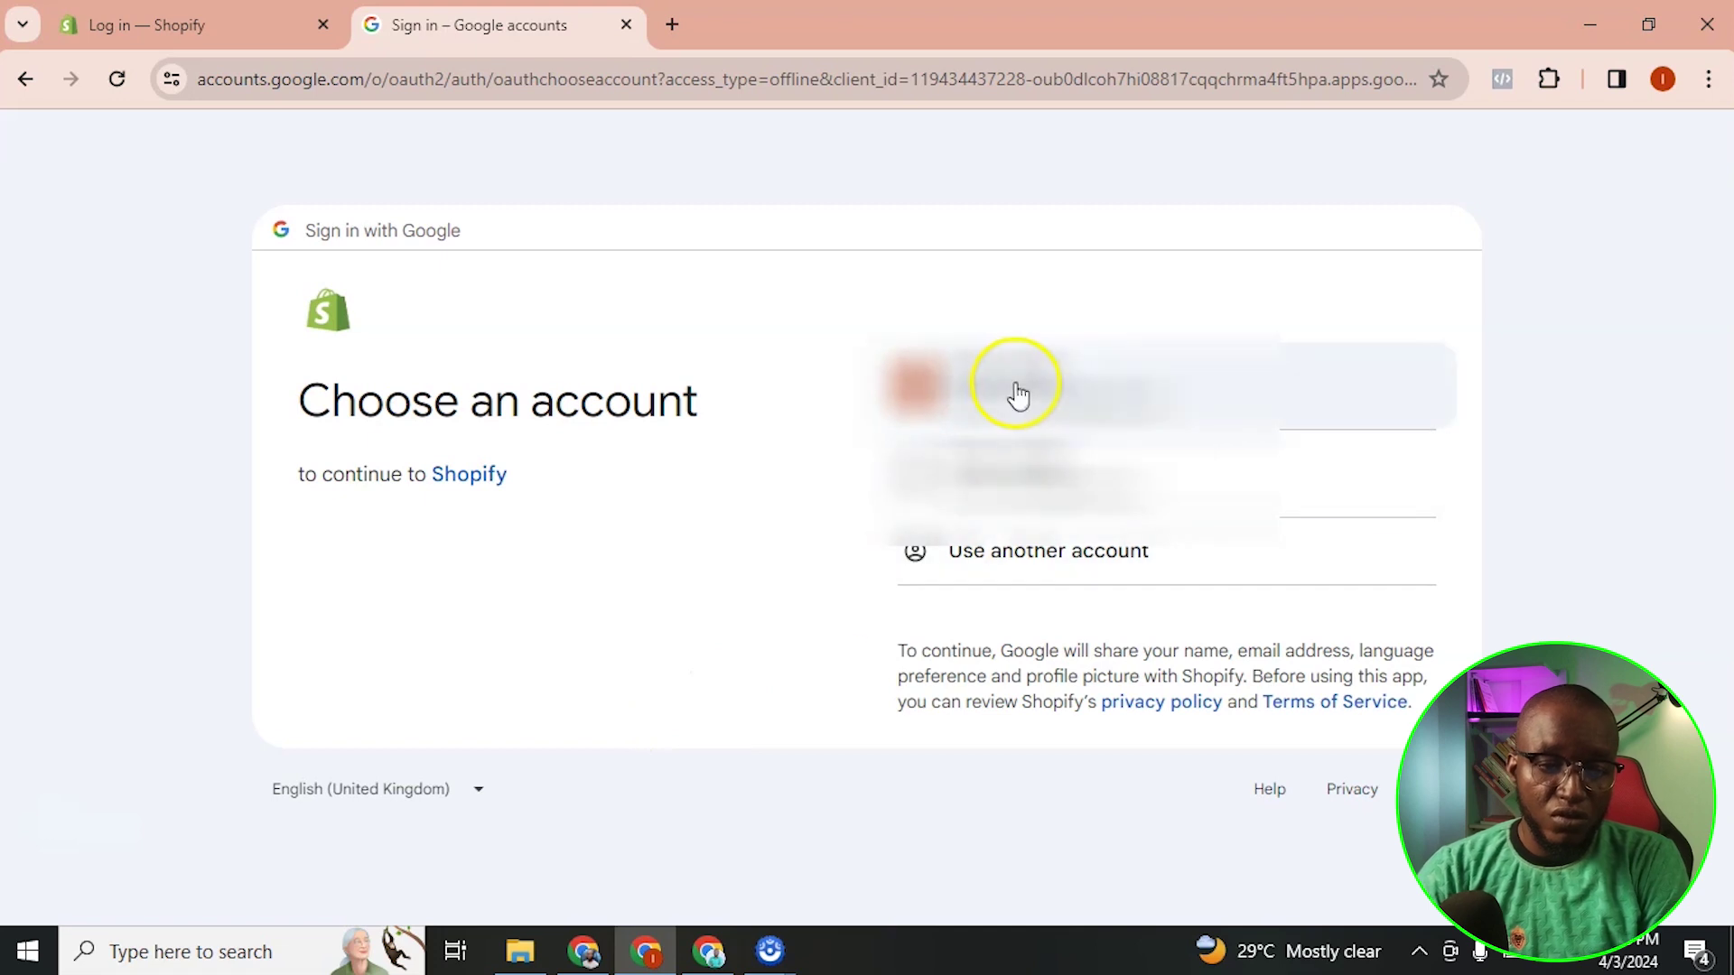
{"action": "left_click", "coordinate": [1014, 389]}
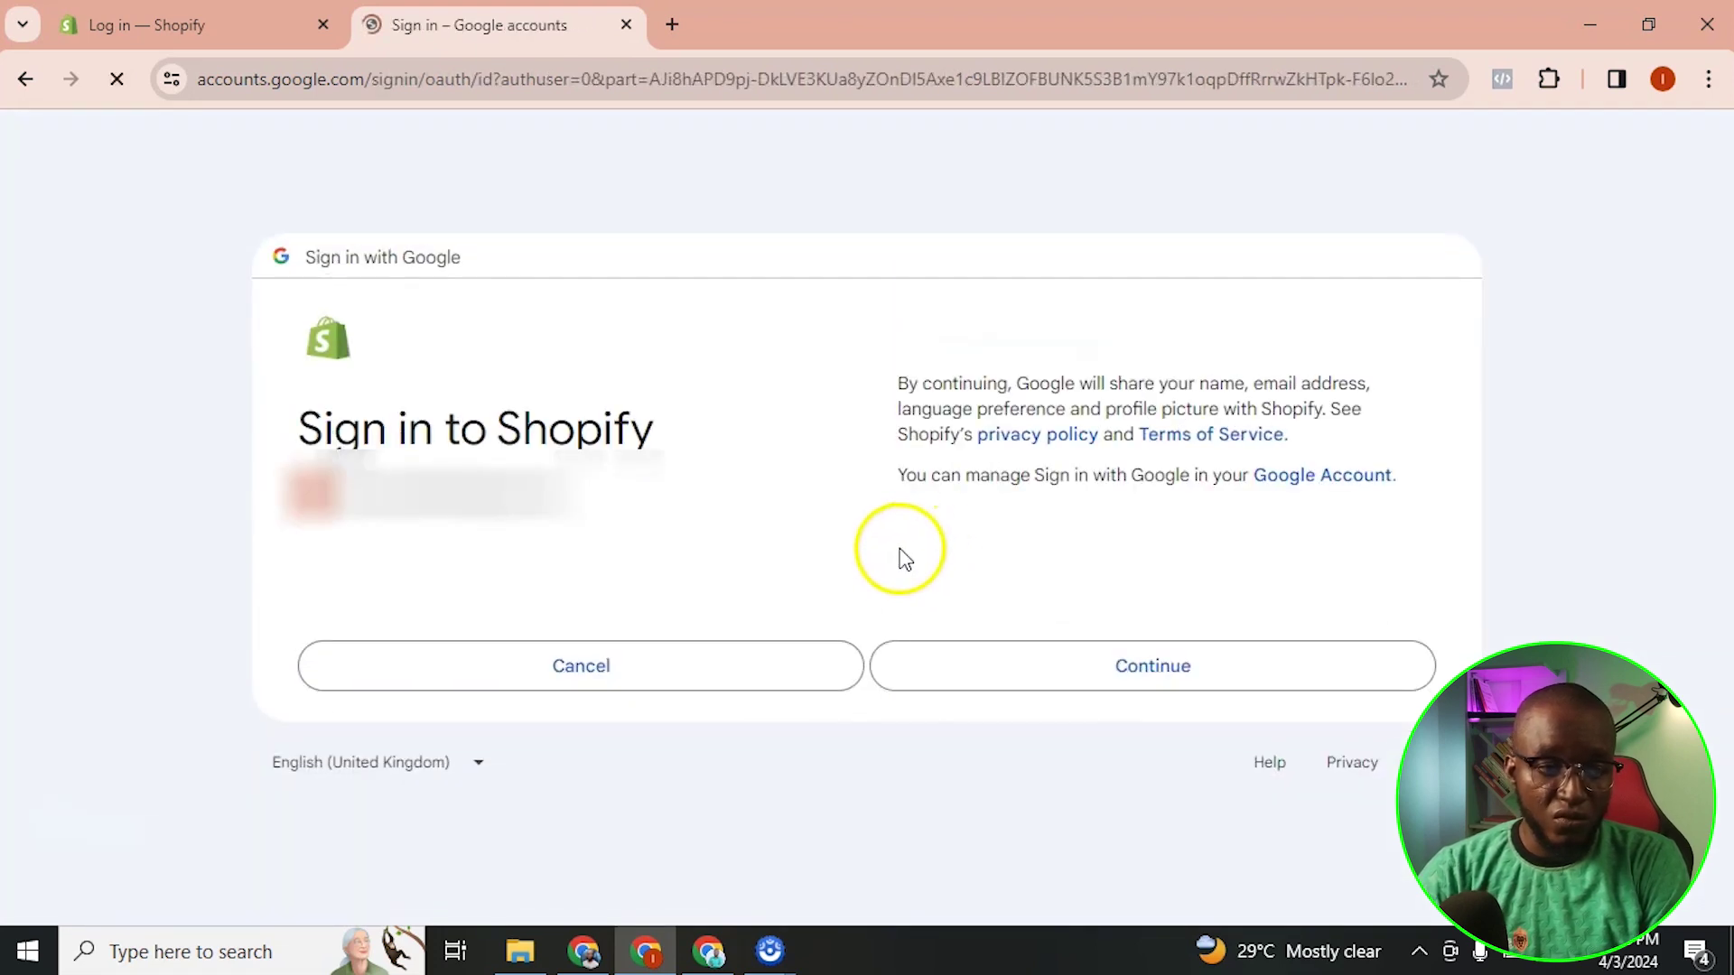
{"action": "left_click", "coordinate": [1117, 662]}
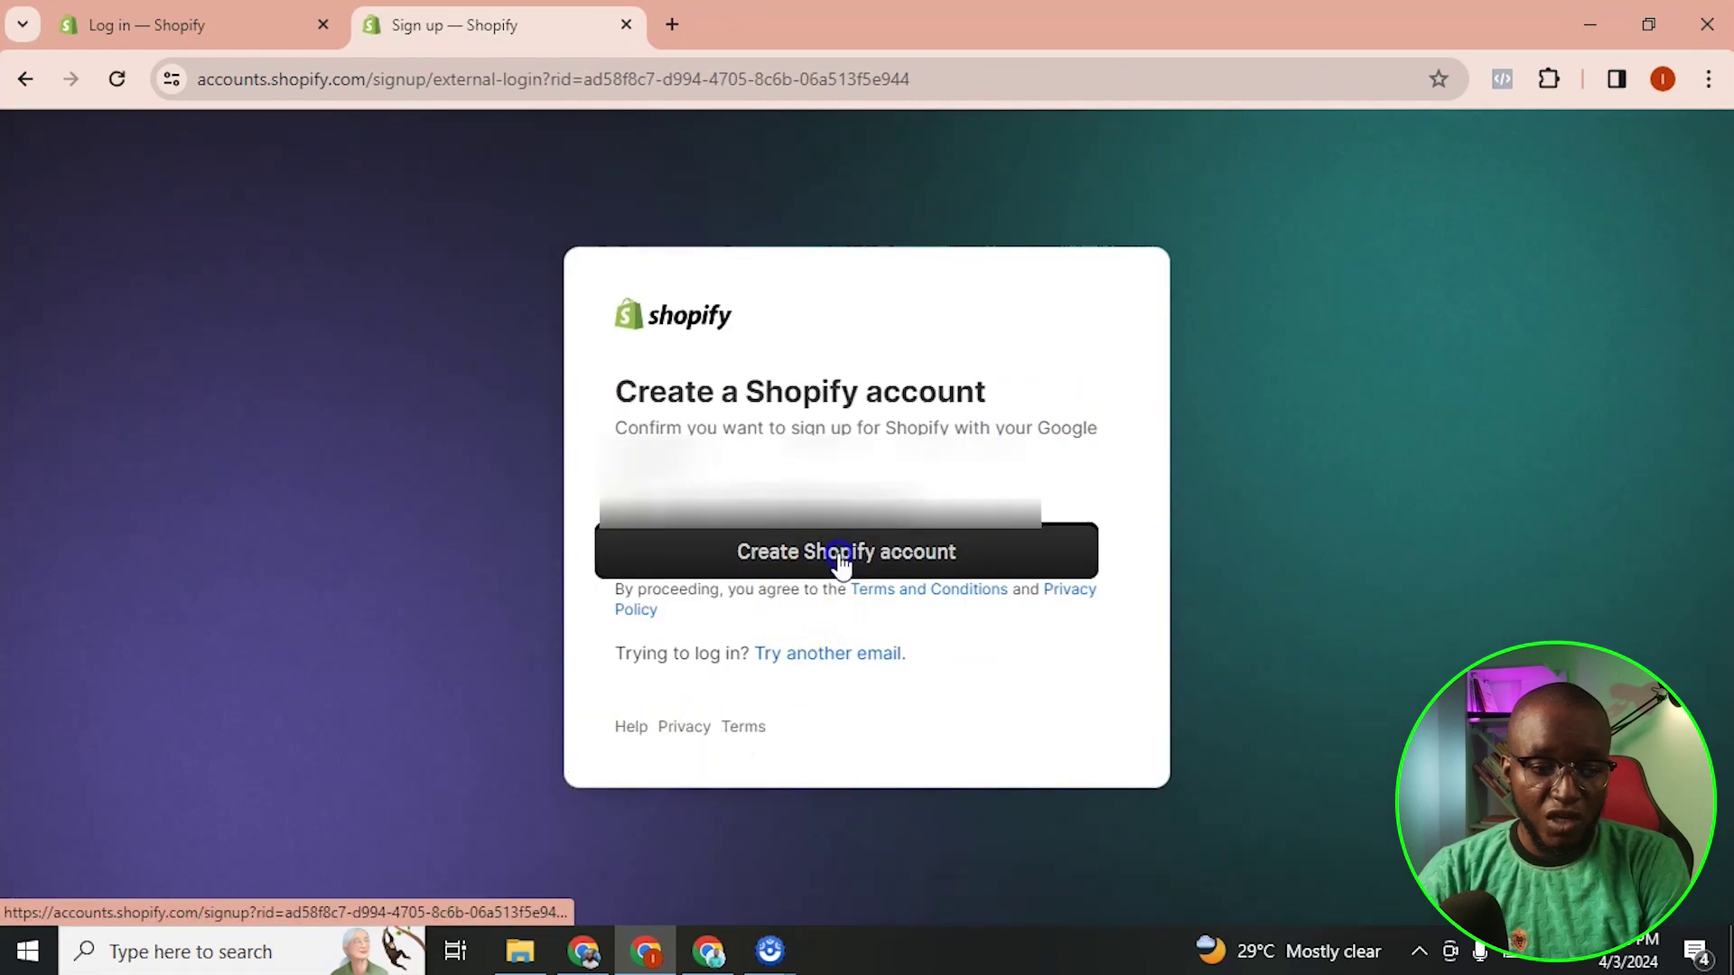
Create the Shopify account and go to the Pick your plan page
{"action": "left_click", "coordinate": [840, 553]}
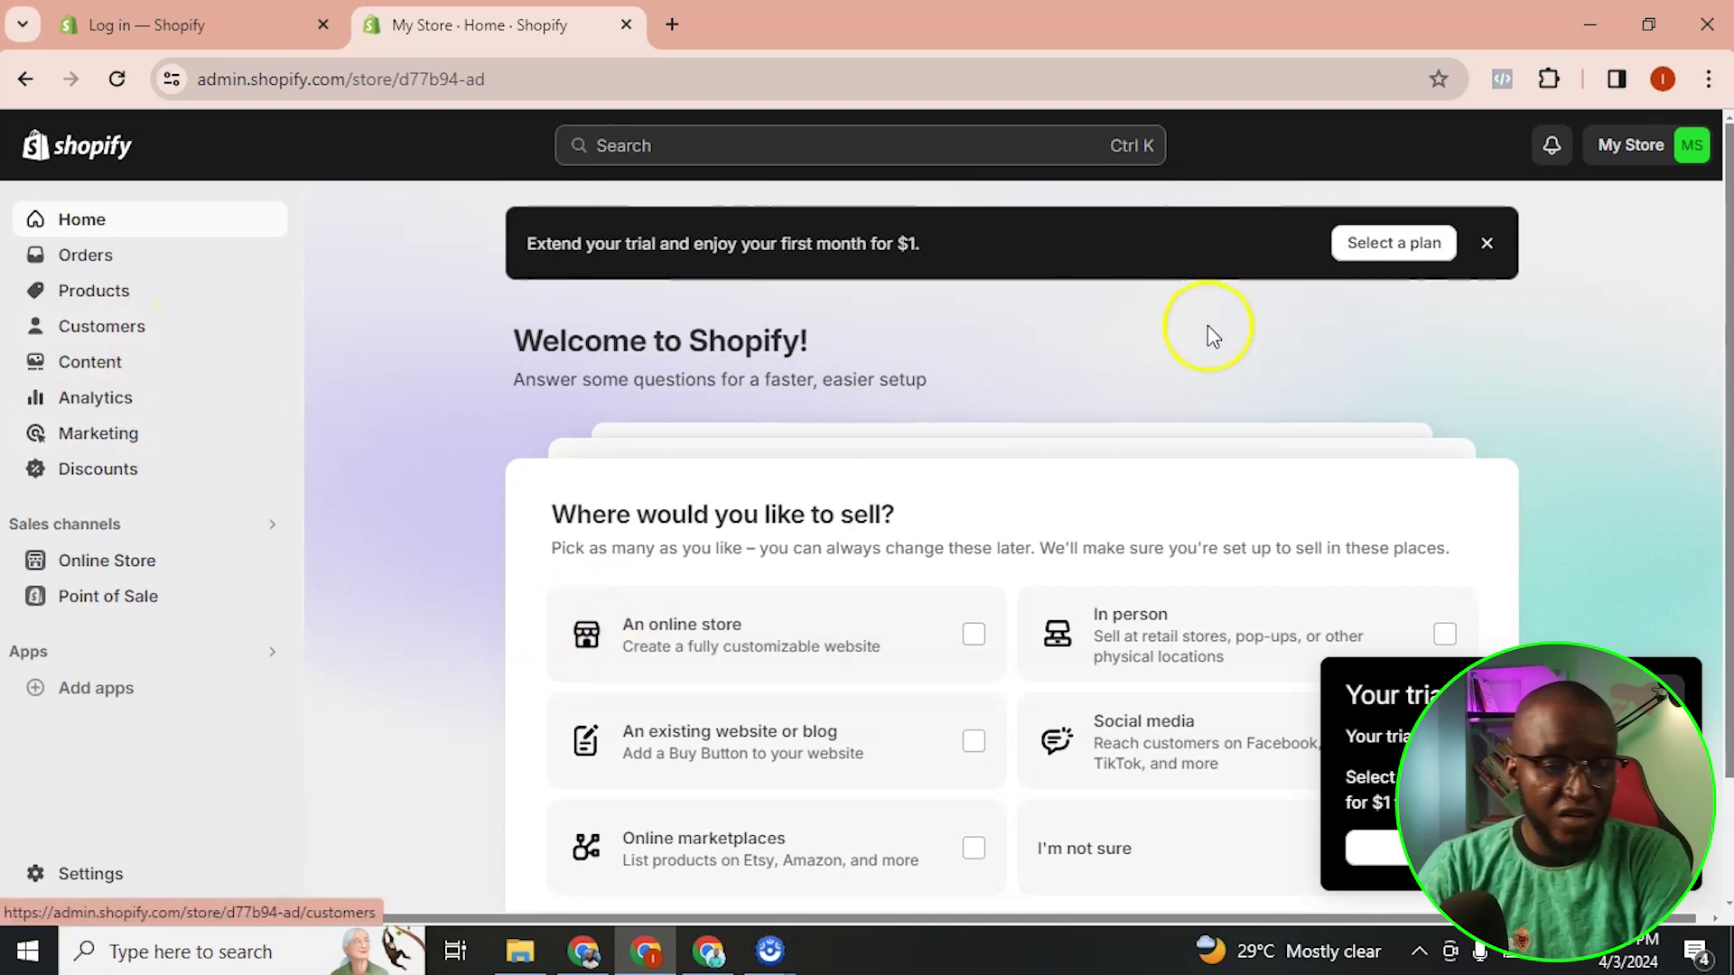
{"action": "left_click", "coordinate": [1366, 244]}
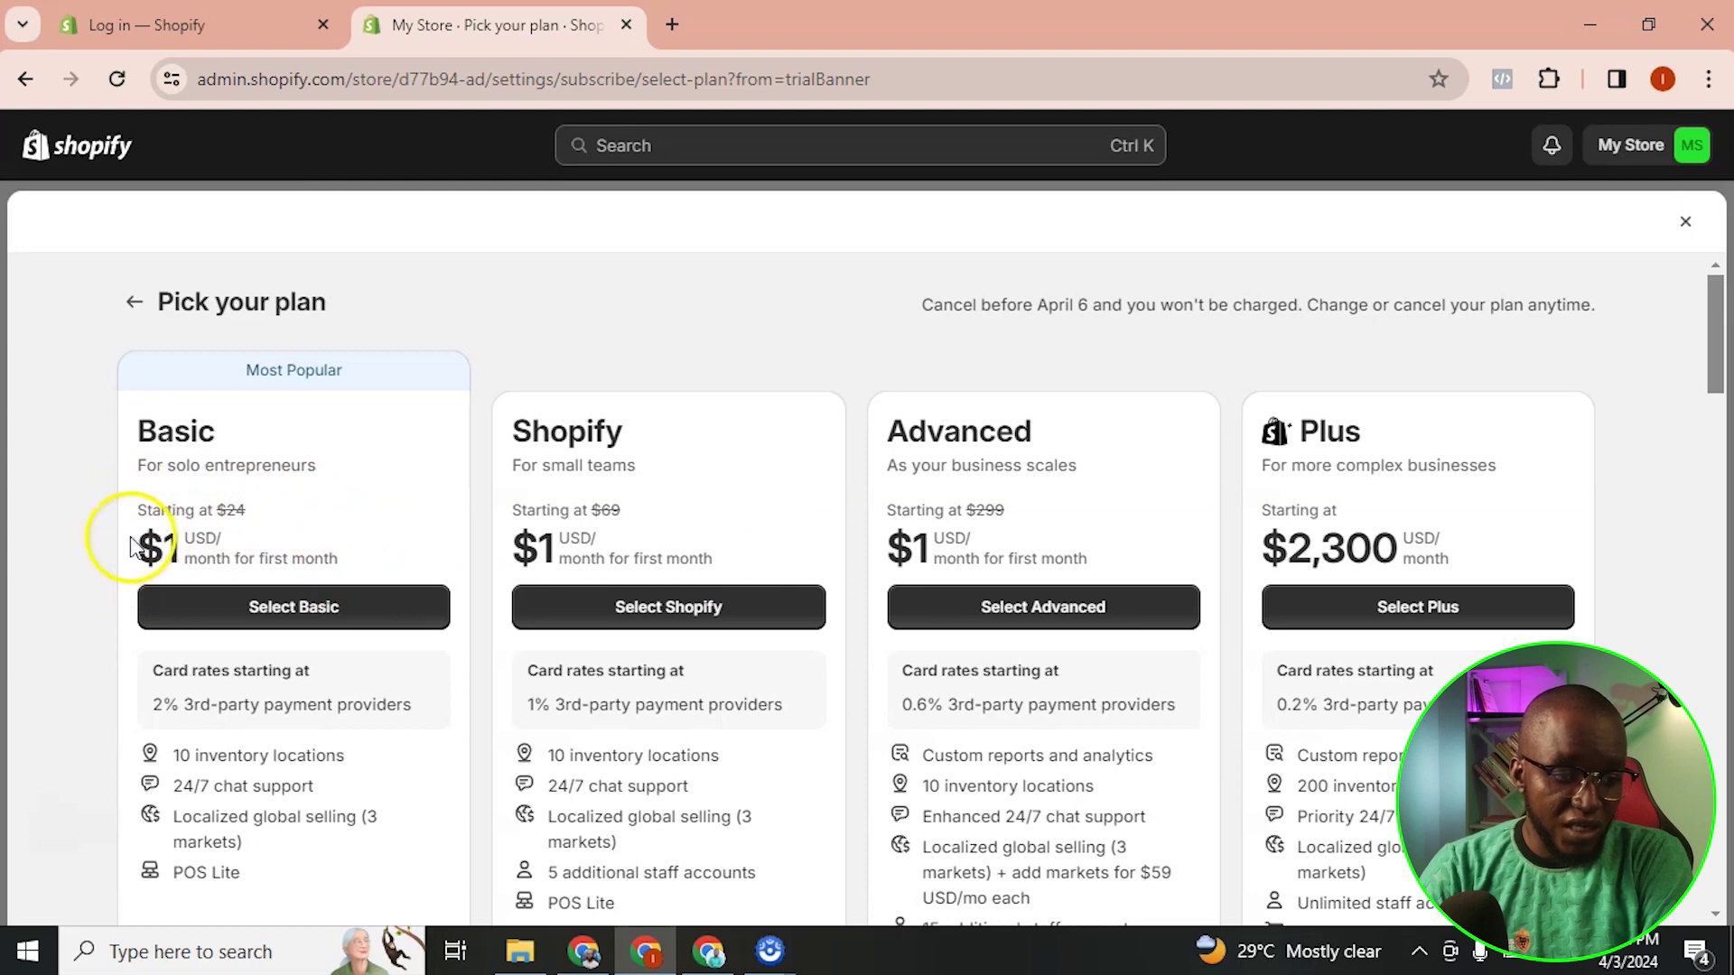
Select the Basic plan at $1 for the first month
{"action": "left_click_drag", "start_coordinate": [151, 538], "coordinate": [276, 541]}
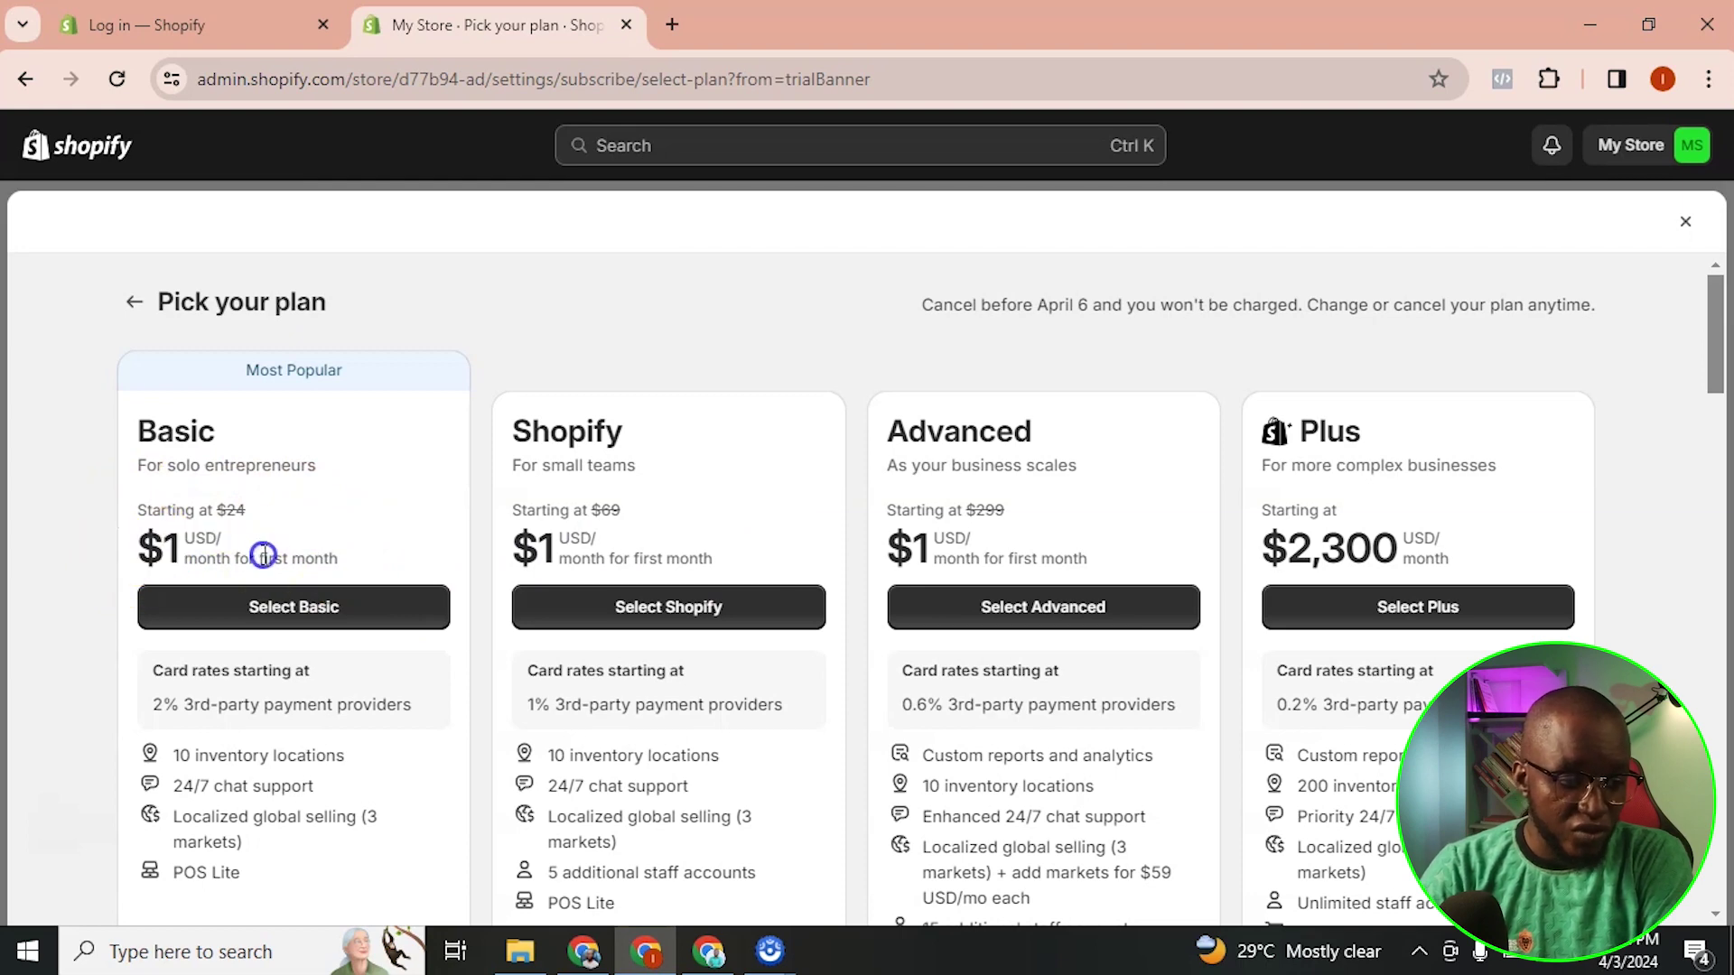
{"action": "scroll", "coordinate": [352, 554], "scroll_direction": "down", "scroll_amount": 3}
{"action": "scroll", "coordinate": [352, 554], "scroll_direction": "up", "scroll_amount": 3}
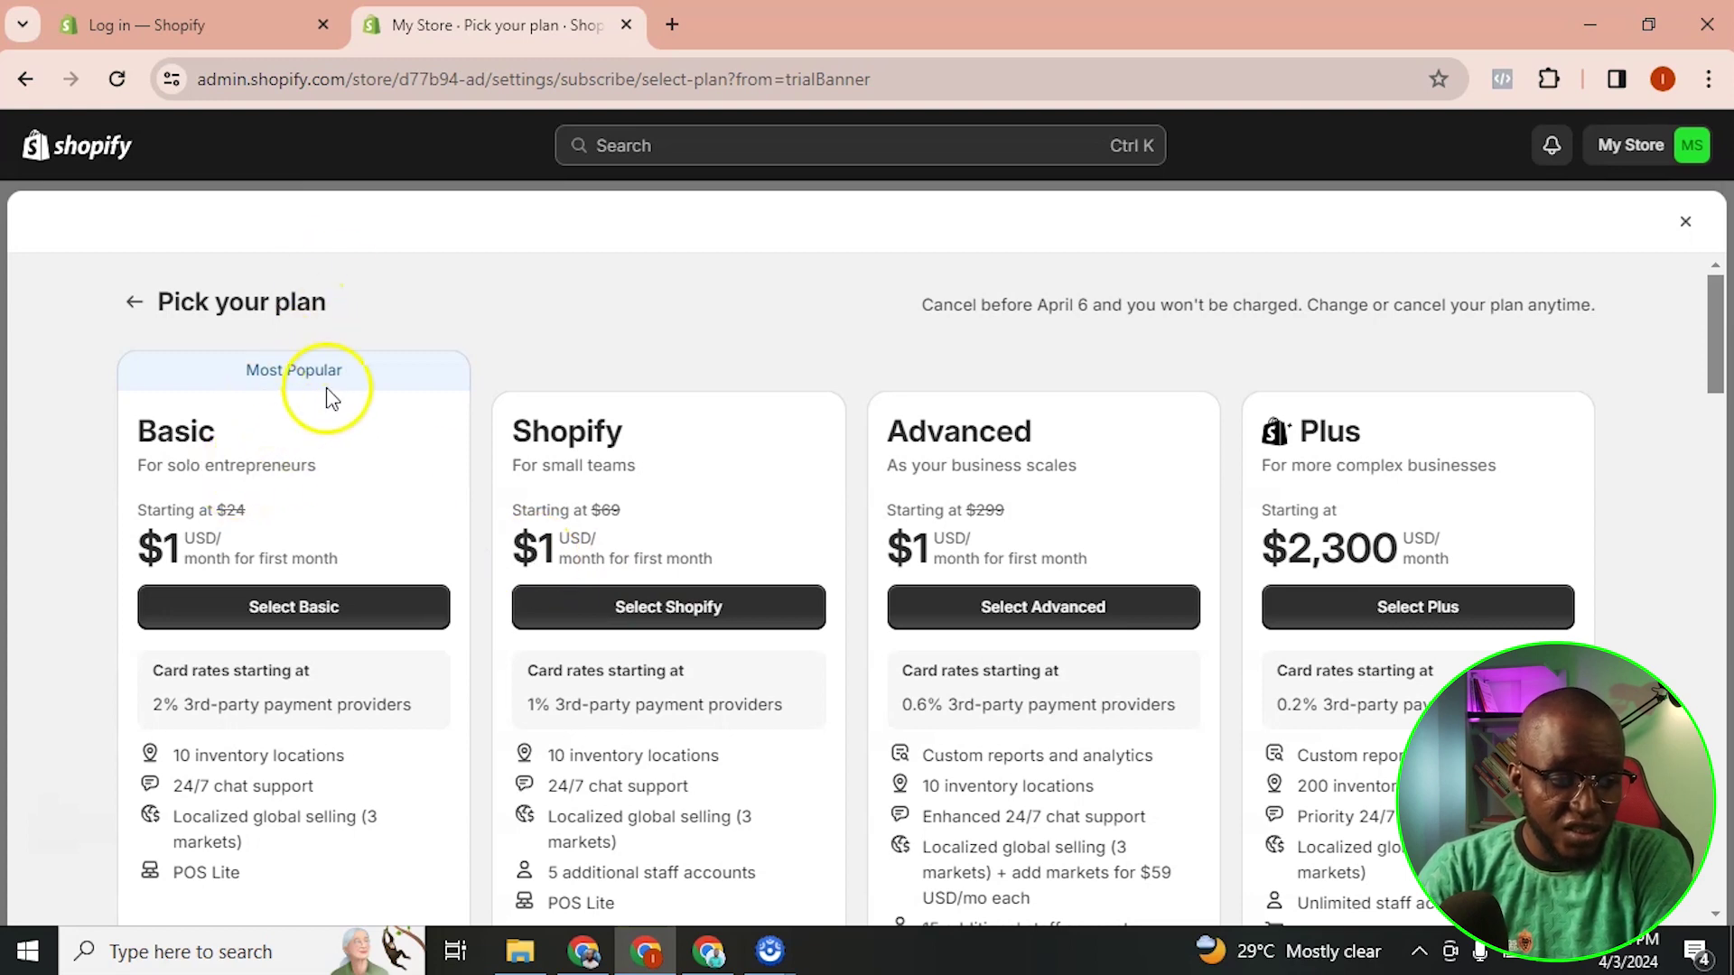
{"action": "left_click", "coordinate": [262, 607]}
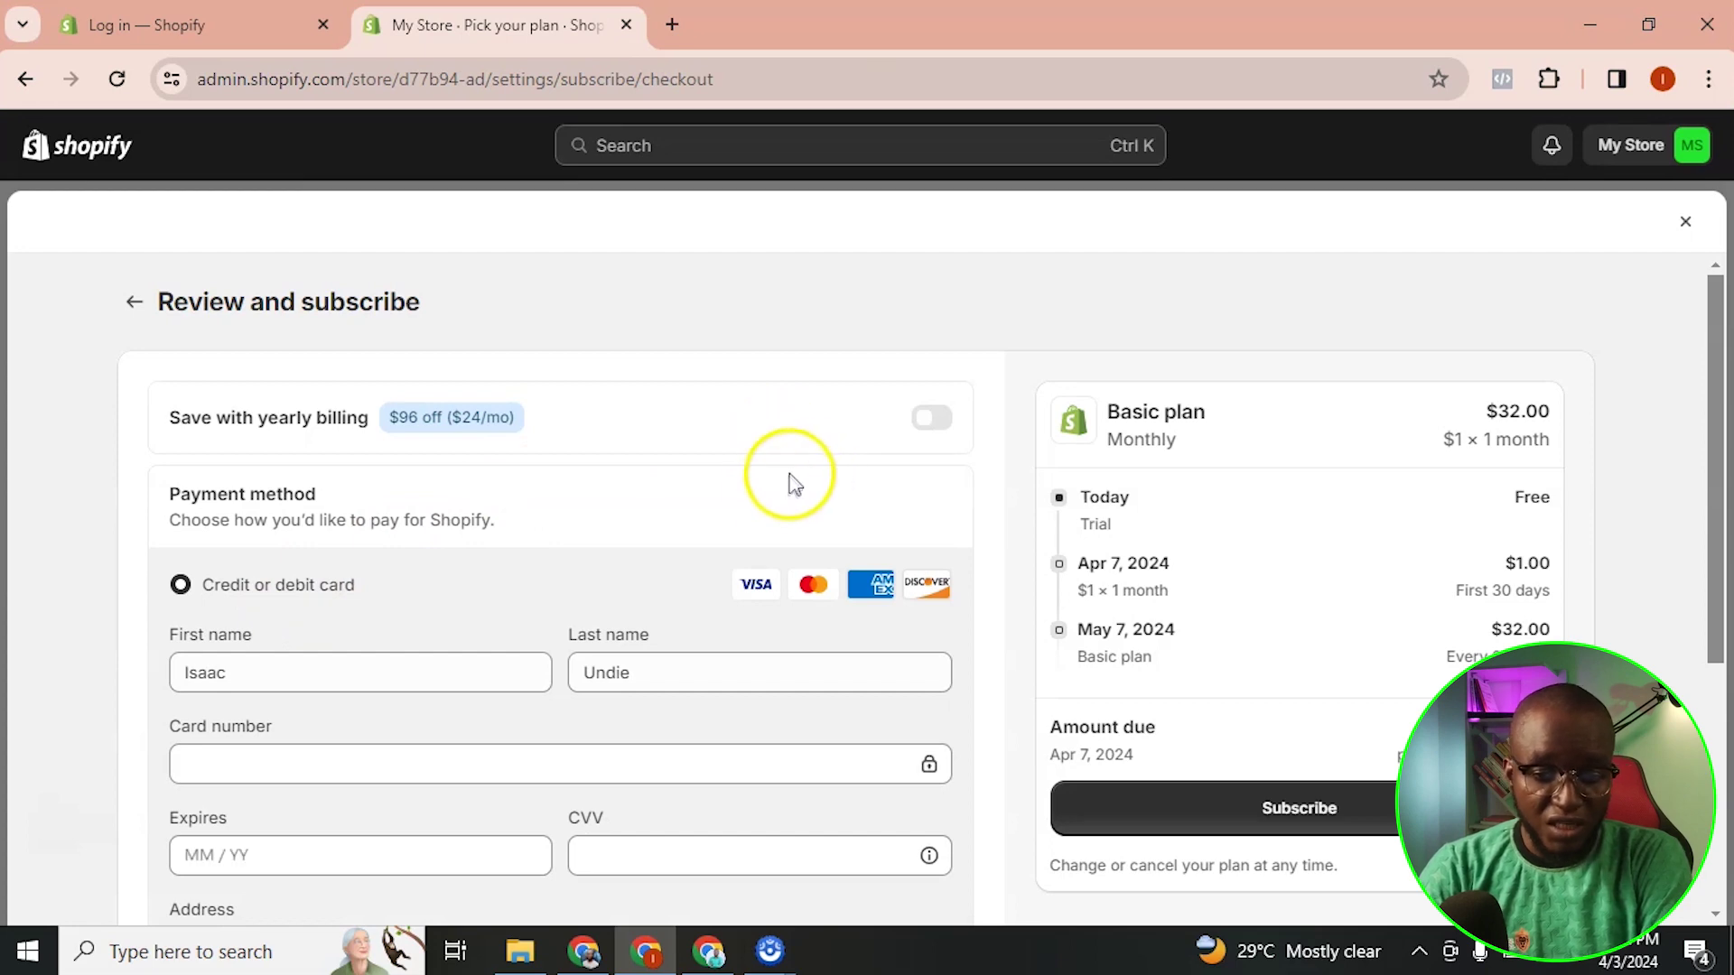
Set the checkout payment method to credit or debit card after trying PayPal
{"action": "scroll", "coordinate": [430, 611], "scroll_direction": "down", "scroll_amount": 4}
{"action": "left_click", "coordinate": [333, 727]}
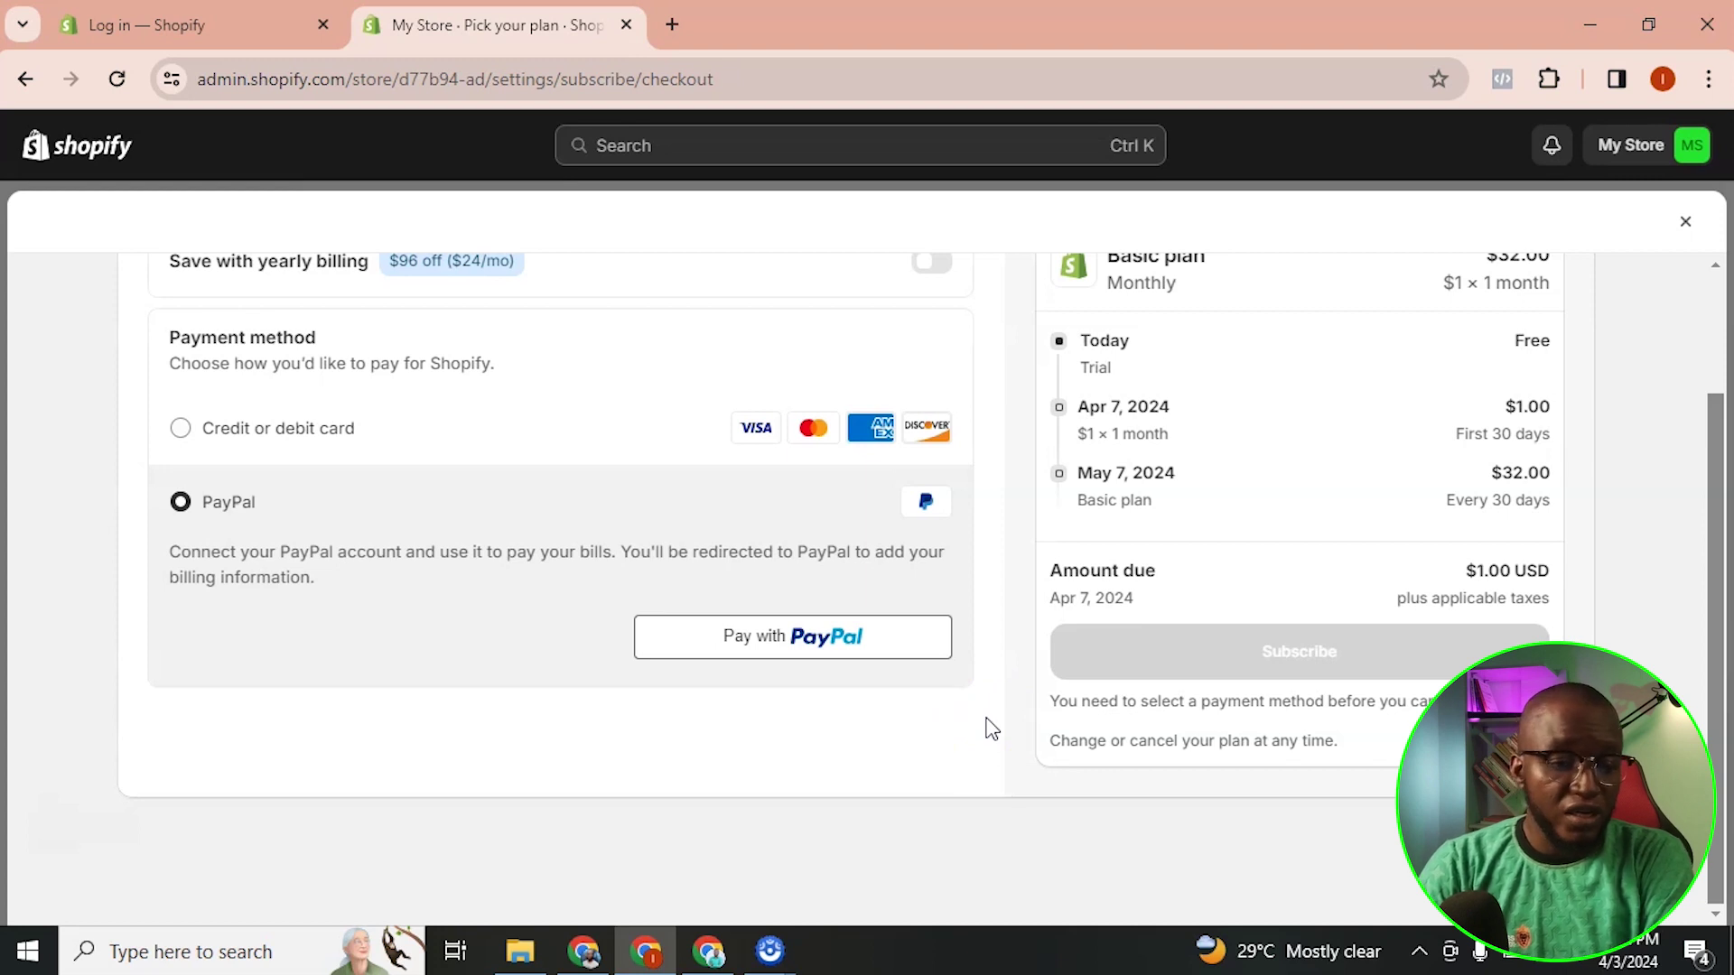
{"action": "left_click", "coordinate": [197, 428]}
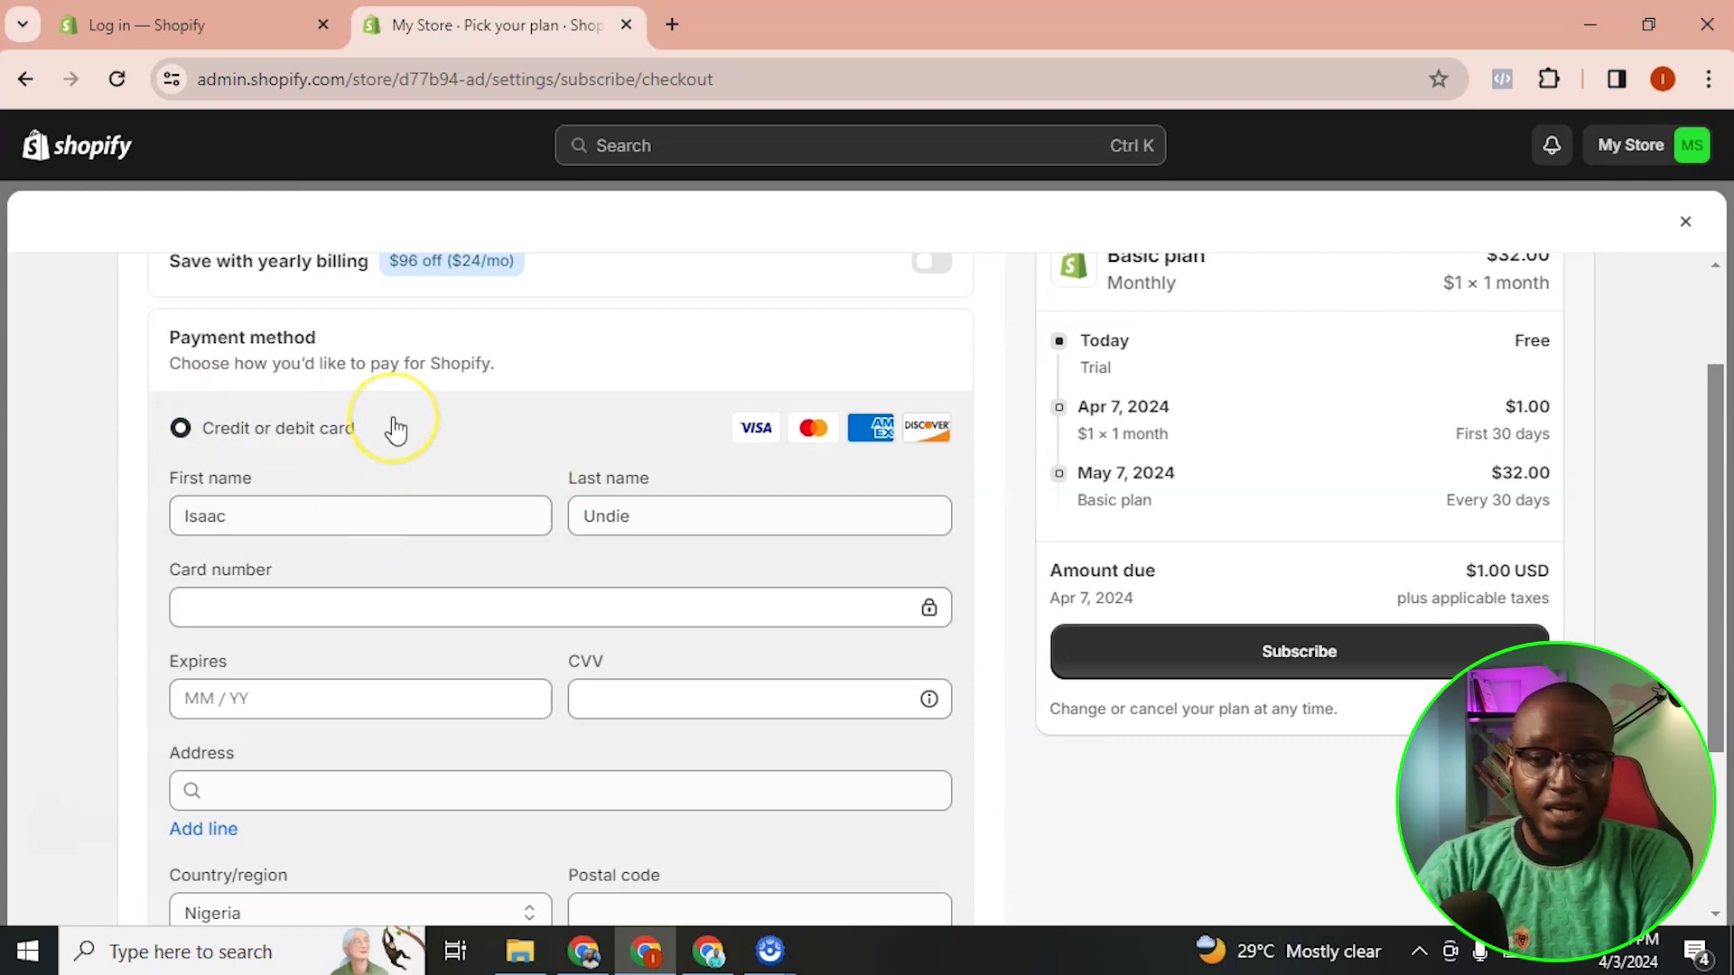
{"action": "scroll", "coordinate": [524, 660], "scroll_direction": "down", "scroll_amount": 3}
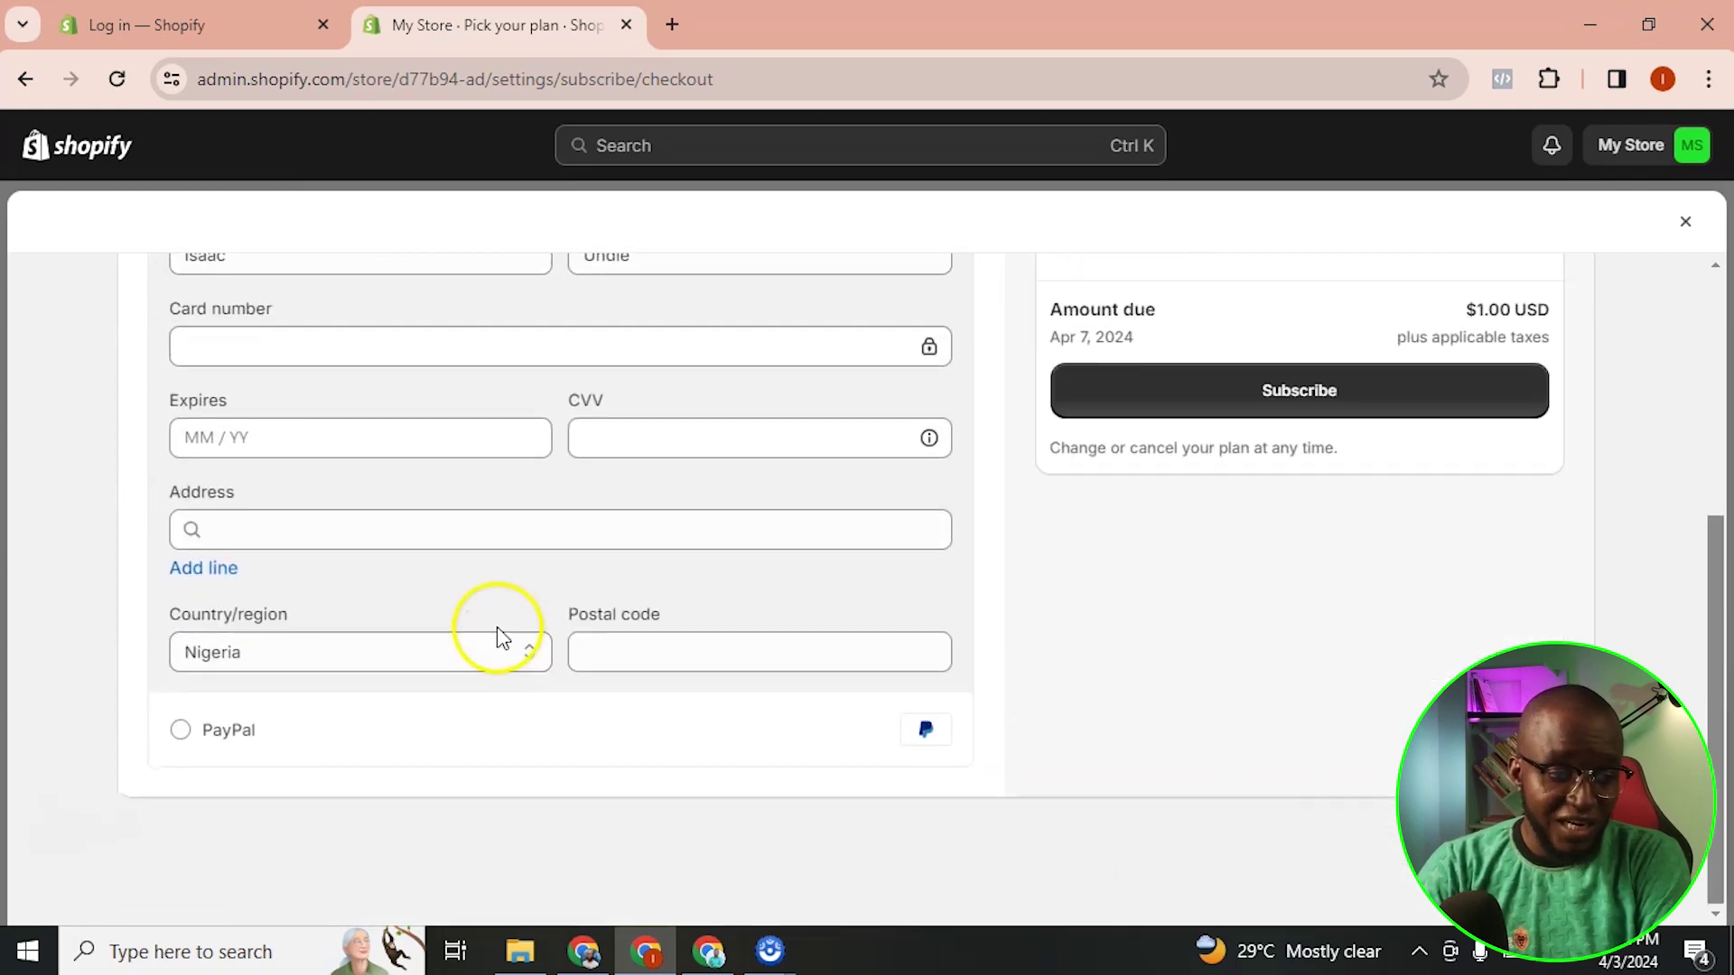
{"action": "left_click", "coordinate": [349, 722]}
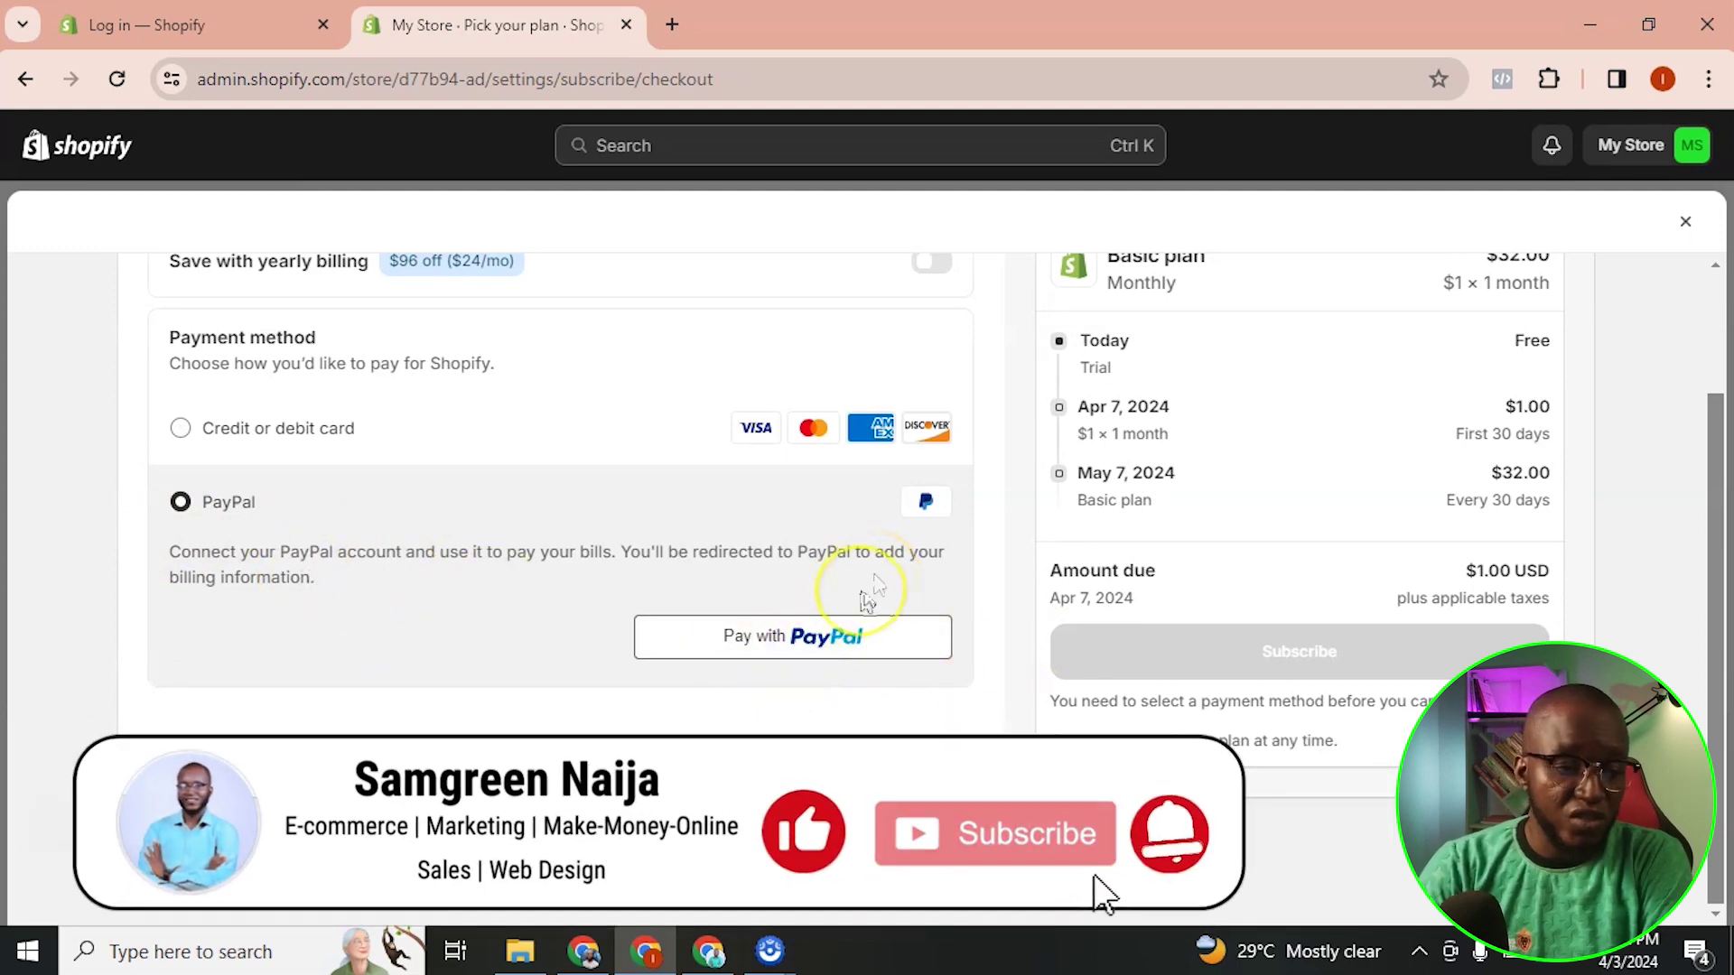
{"action": "left_click", "coordinate": [503, 434]}
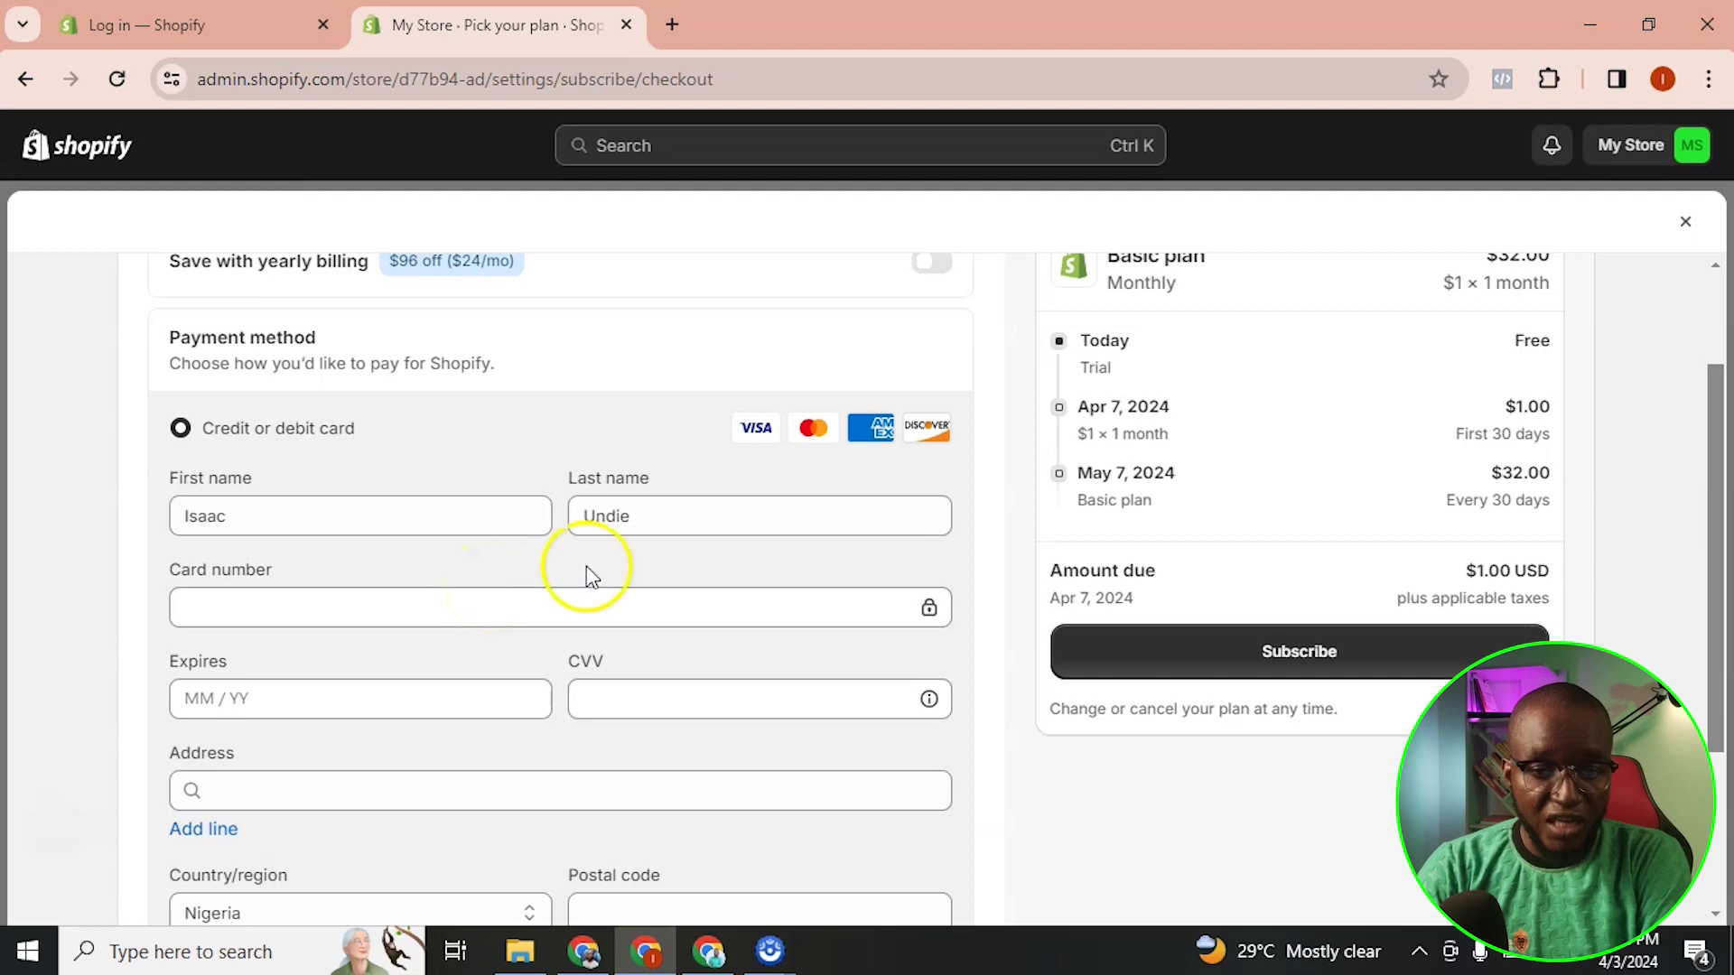
{"action": "left_click", "coordinate": [1693, 146]}
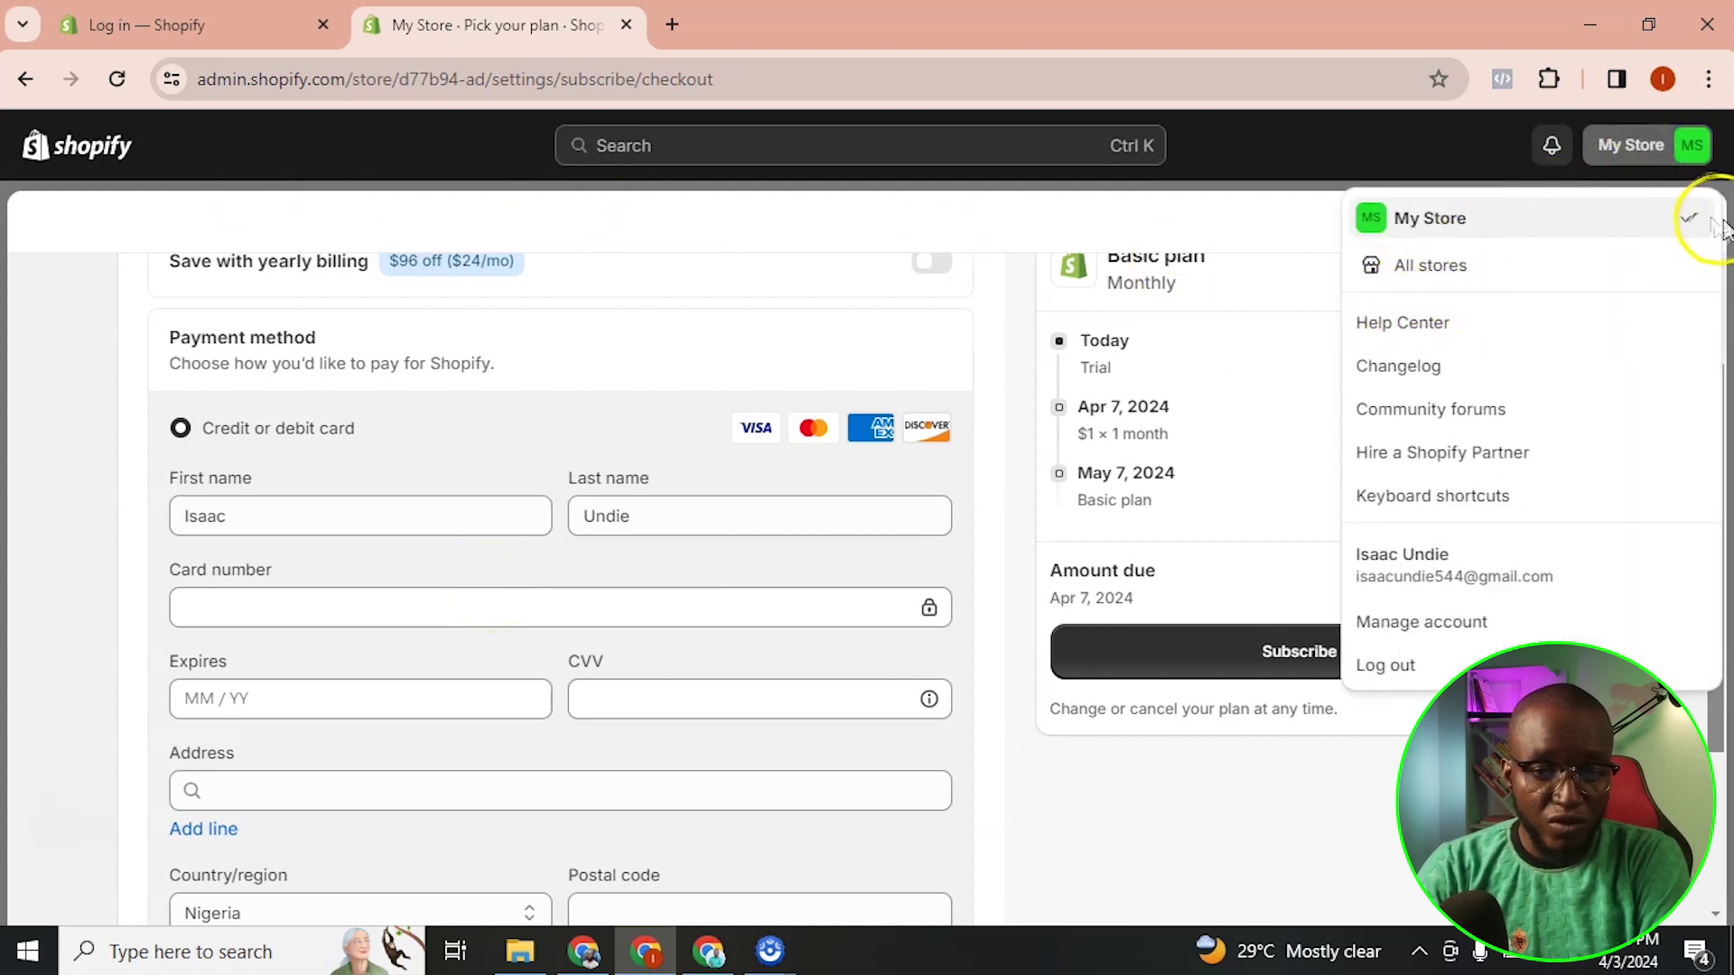
Exit the checkout and view the store's Billing settings
{"action": "left_click", "coordinate": [1261, 220]}
{"action": "left_click", "coordinate": [1687, 220]}
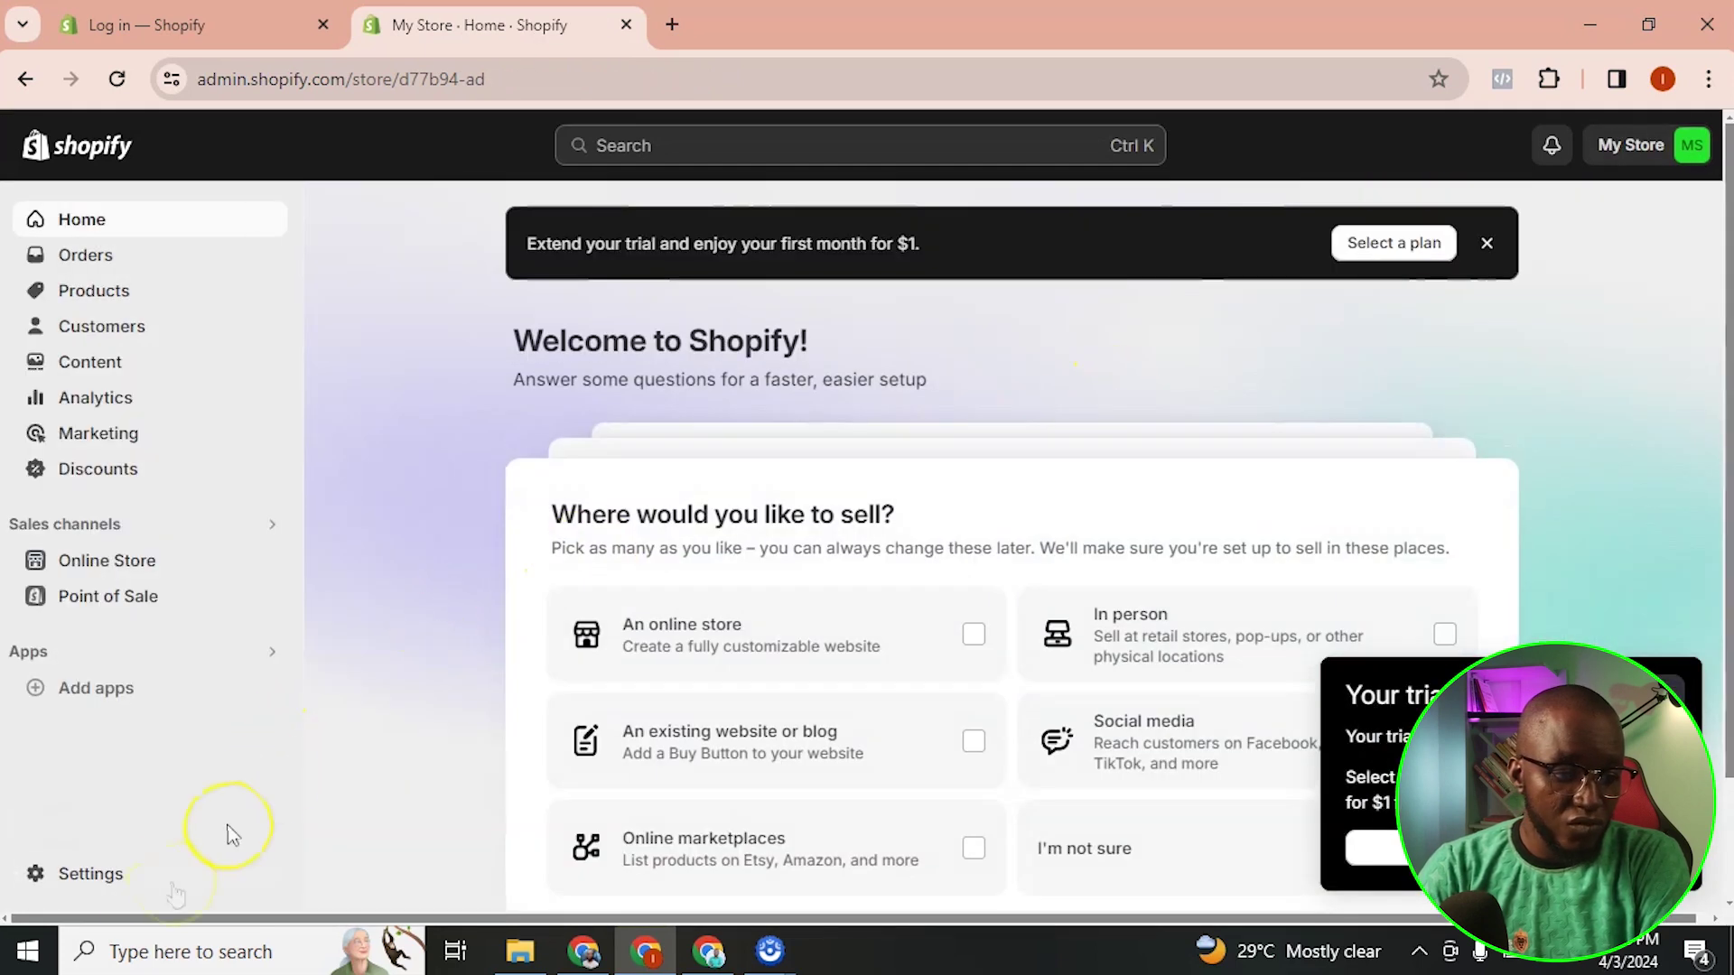
{"action": "left_click", "coordinate": [90, 874]}
{"action": "left_click", "coordinate": [298, 488]}
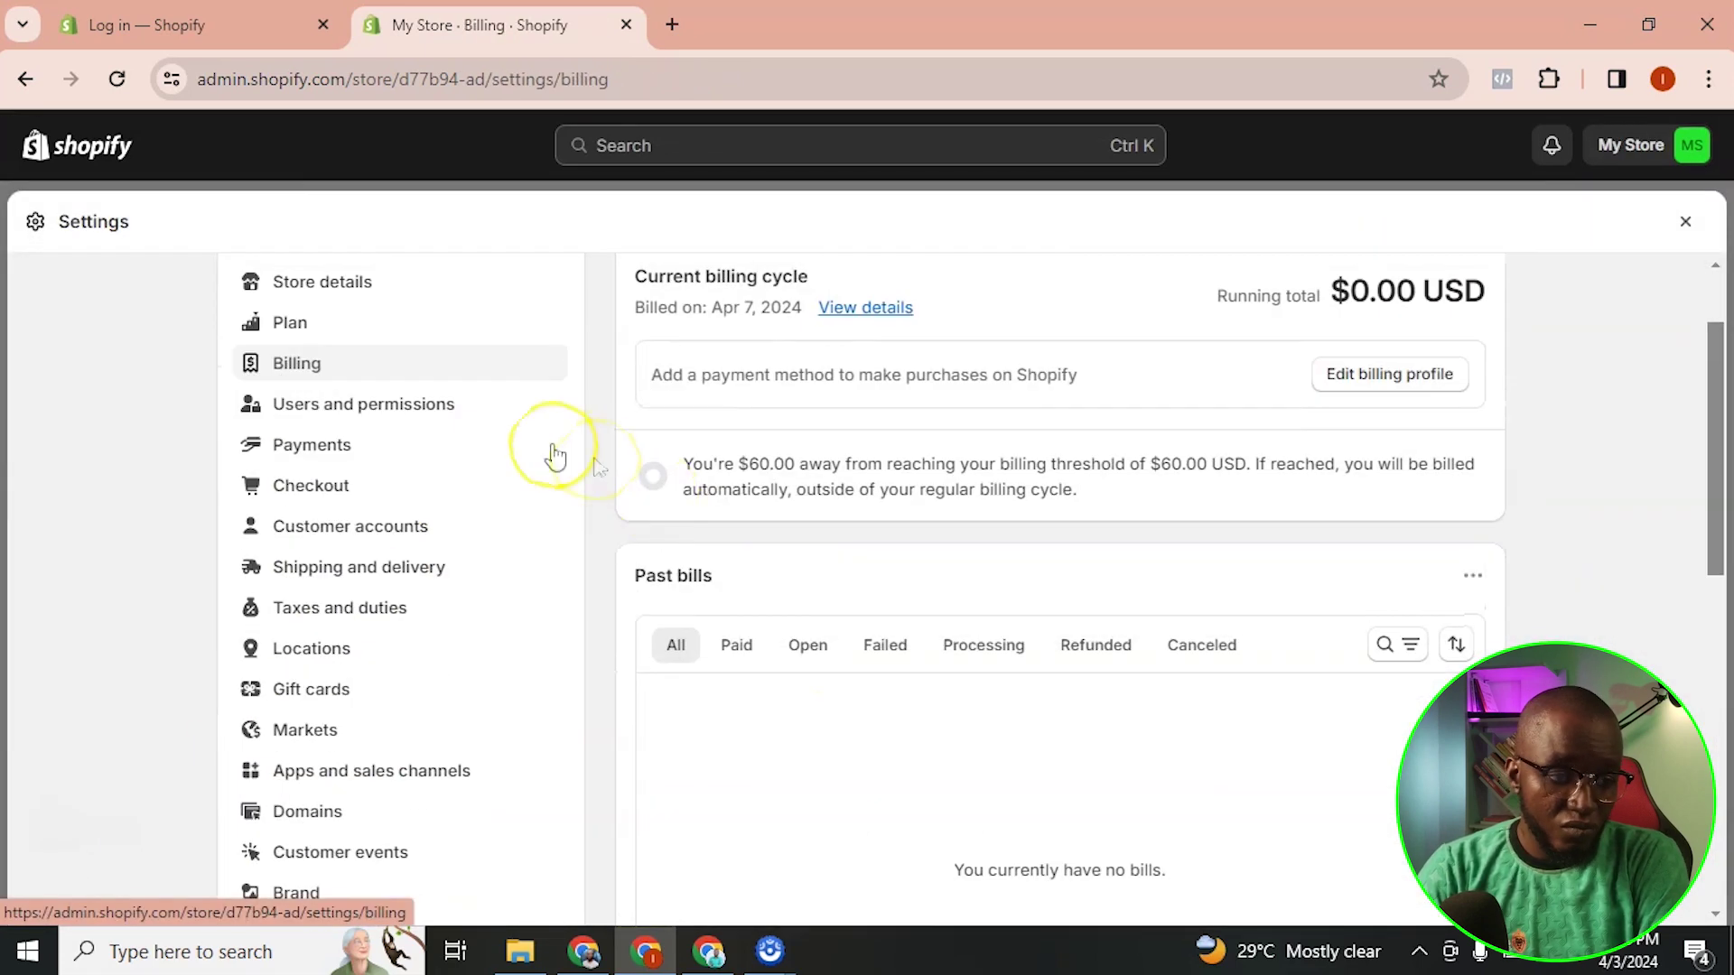
Open Users and permissions and then the store owner's profile
{"action": "left_click", "coordinate": [358, 415]}
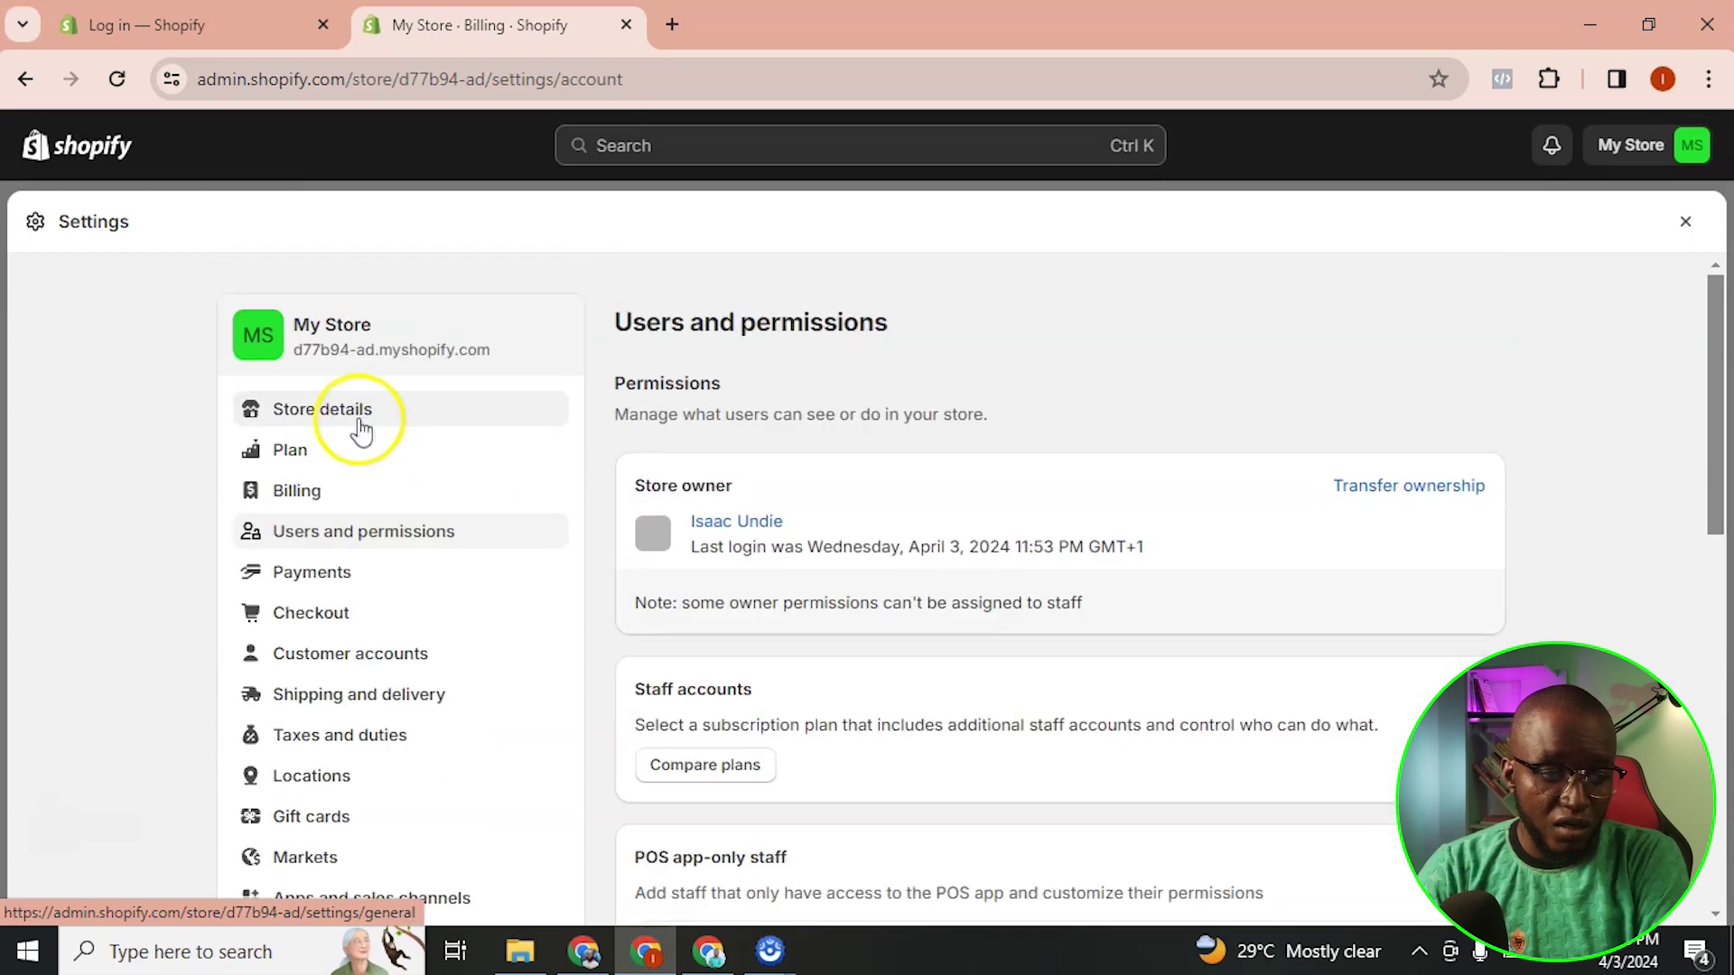
{"action": "scroll", "coordinate": [804, 569], "scroll_direction": "down", "scroll_amount": 1}
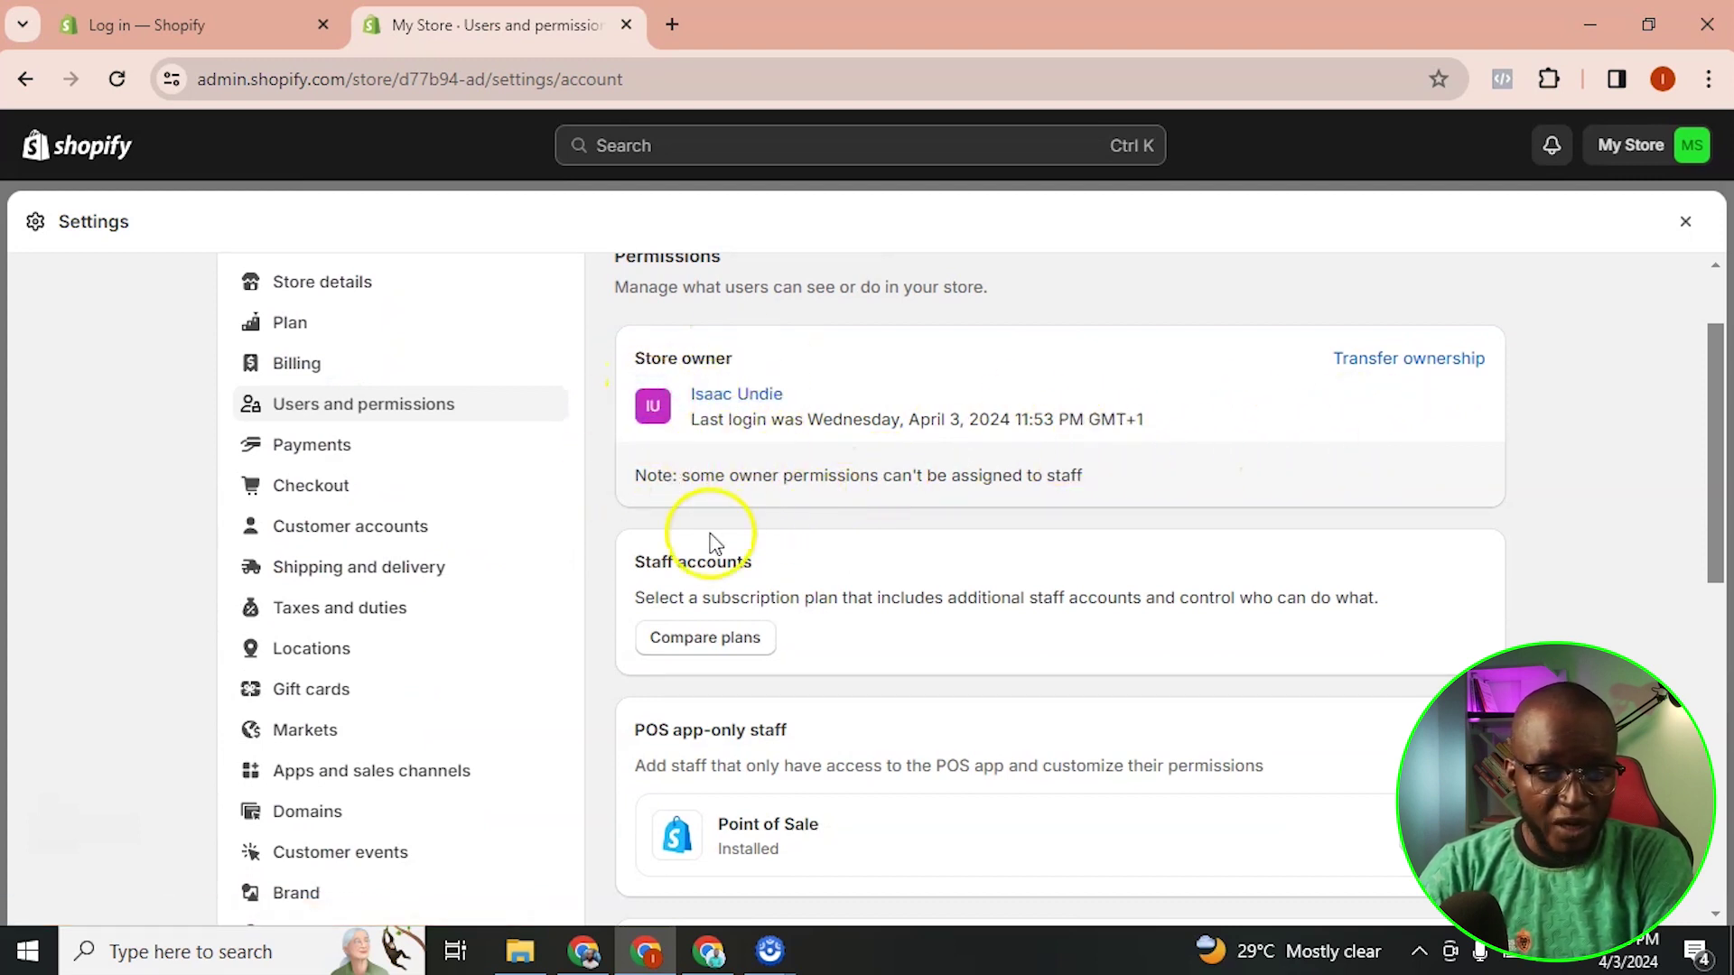
{"action": "scroll", "coordinate": [756, 581], "scroll_direction": "down", "scroll_amount": 2}
{"action": "scroll", "coordinate": [758, 596], "scroll_direction": "up", "scroll_amount": 1}
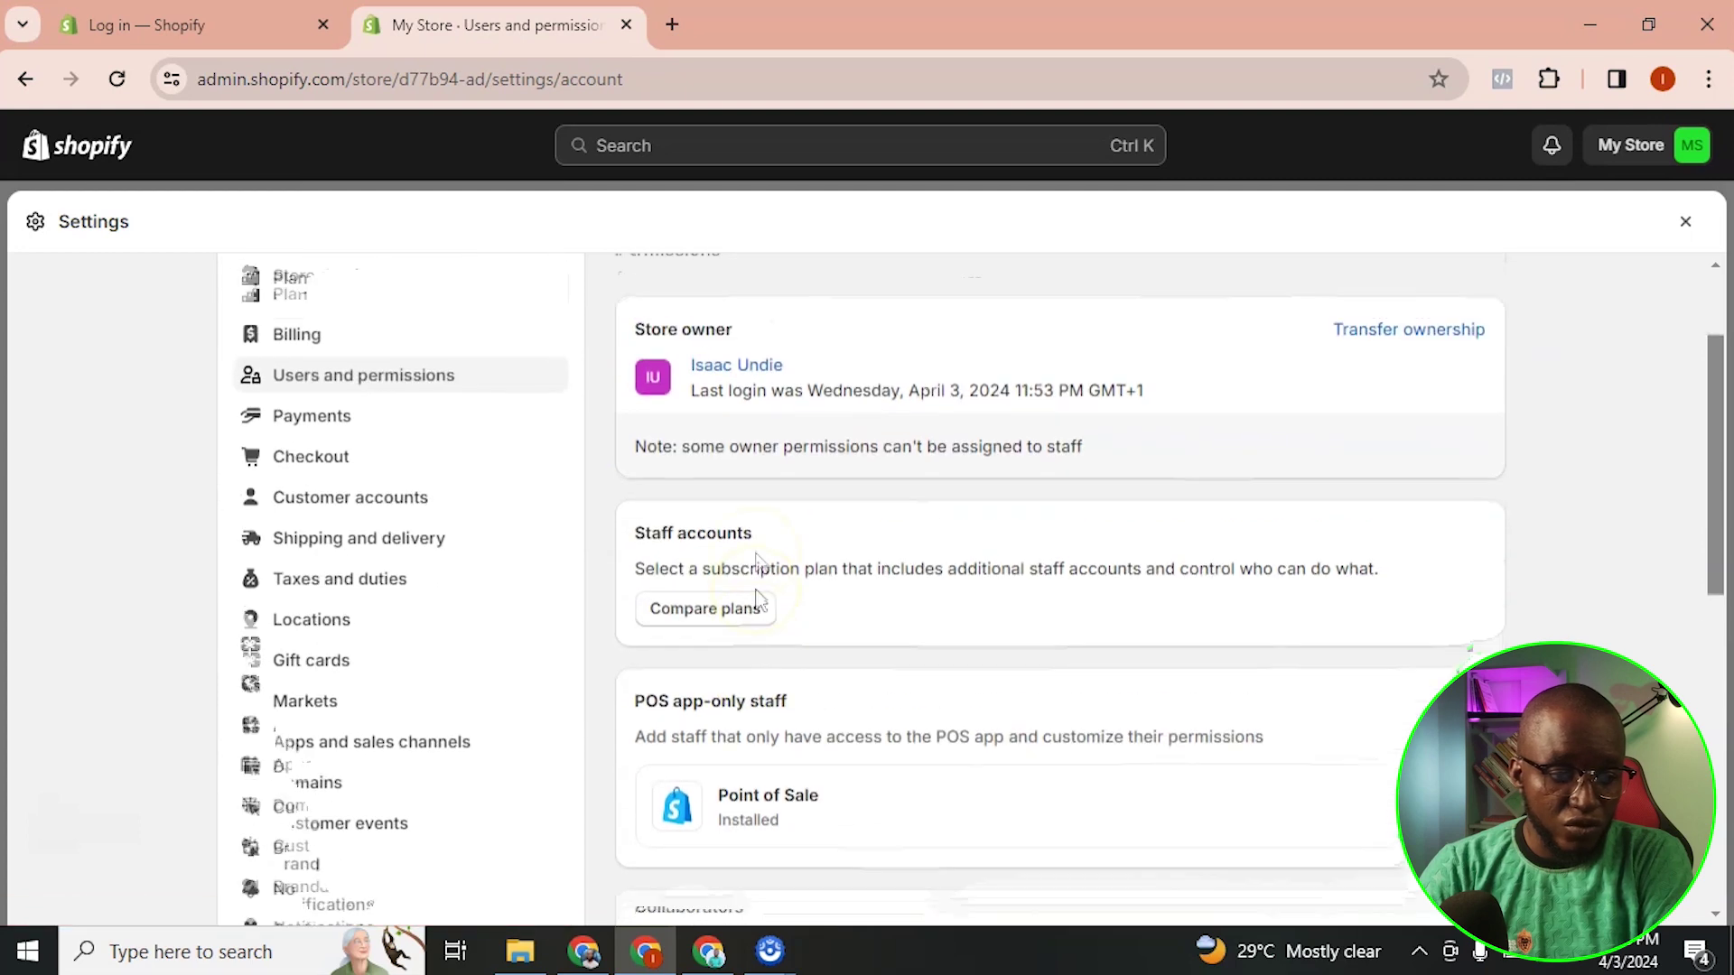
{"action": "scroll", "coordinate": [759, 596], "scroll_direction": "down", "scroll_amount": 8}
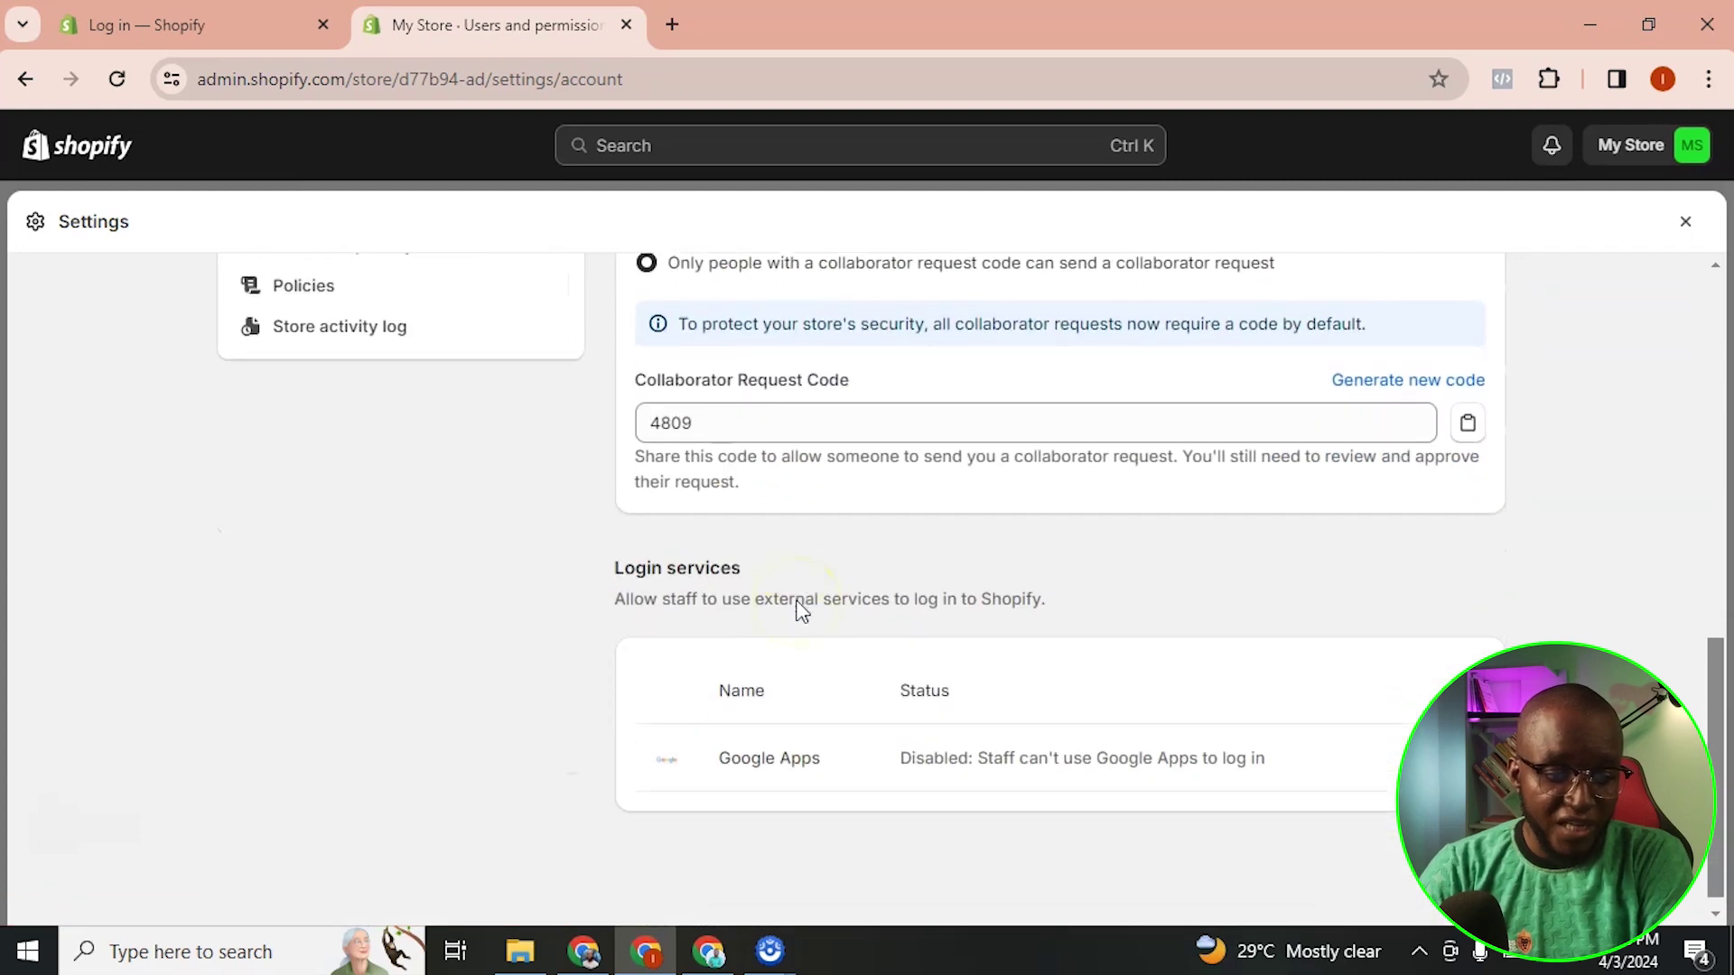
{"action": "scroll", "coordinate": [801, 611], "scroll_direction": "up", "scroll_amount": 1}
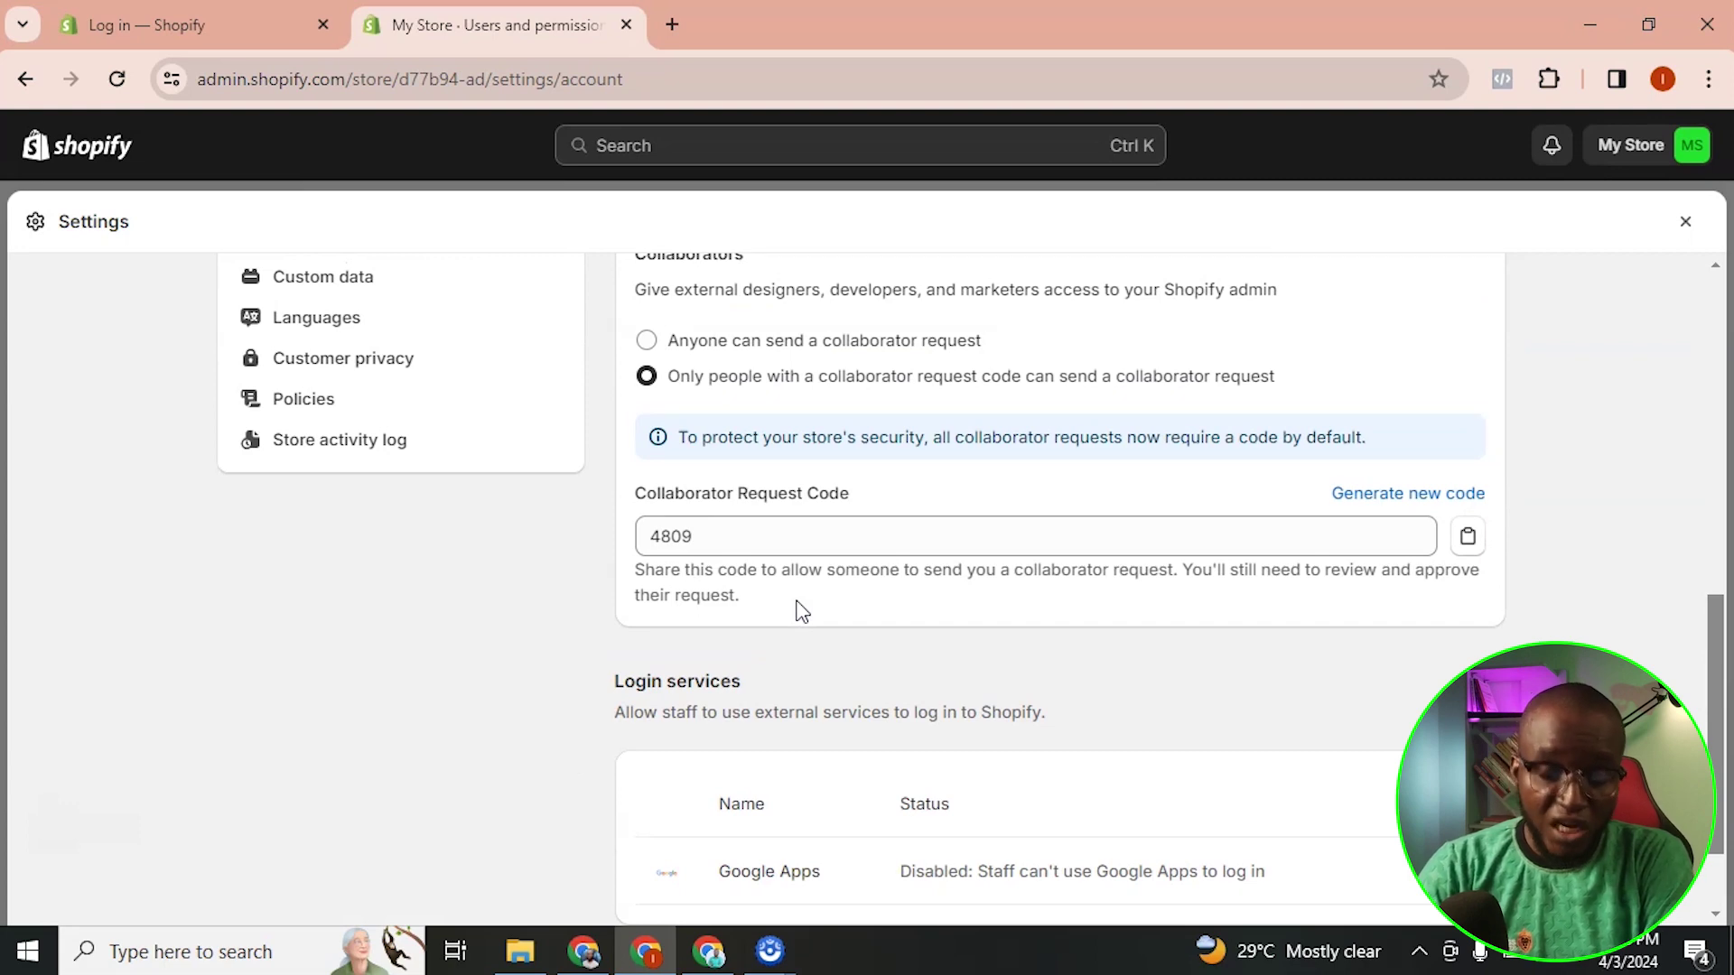
{"action": "scroll", "coordinate": [832, 659], "scroll_direction": "up", "scroll_amount": 5}
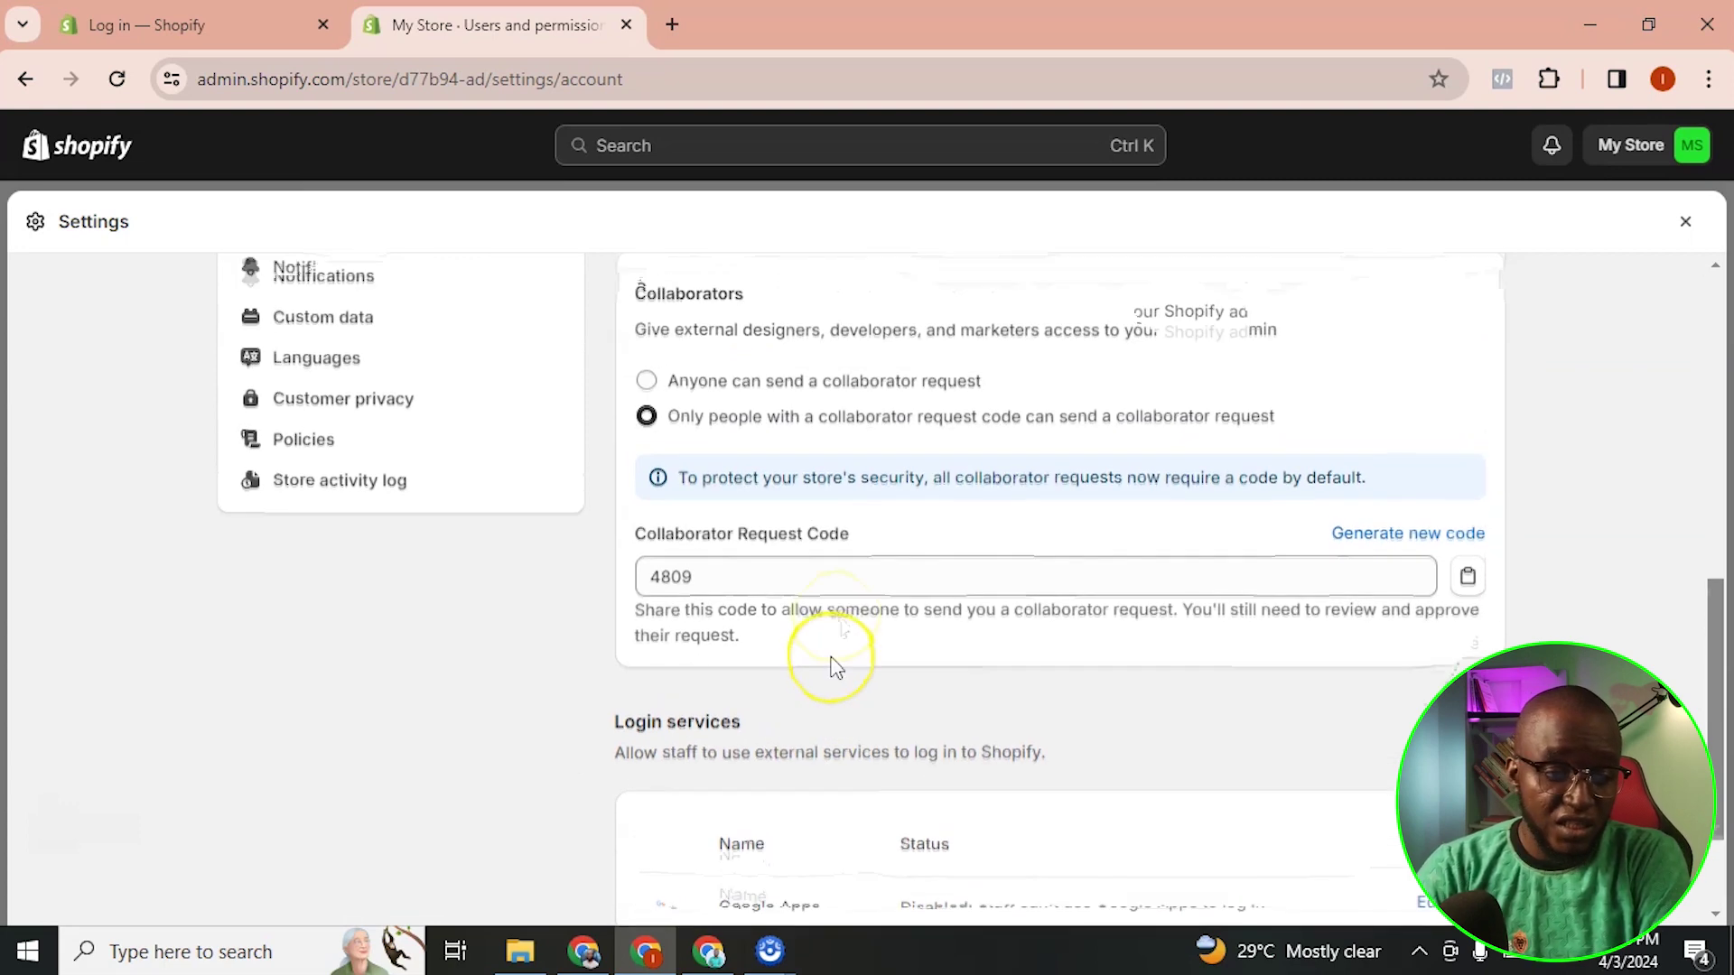
{"action": "scroll", "coordinate": [713, 471], "scroll_direction": "up", "scroll_amount": 2}
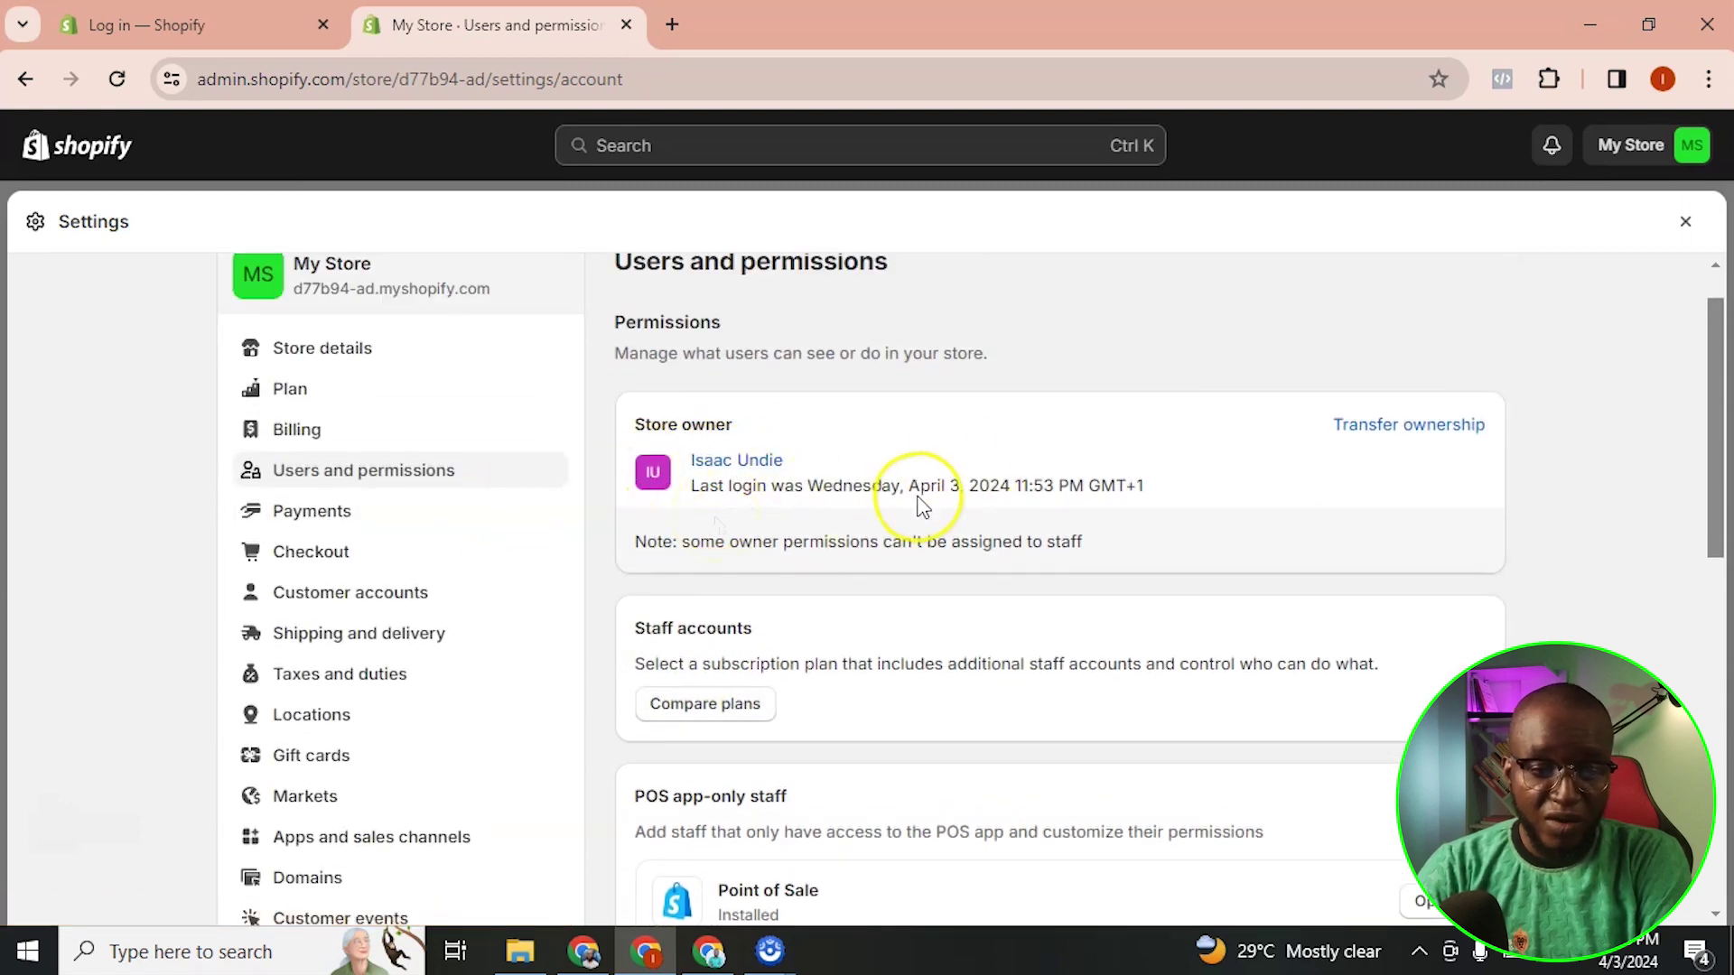
{"action": "left_click", "coordinate": [739, 460]}
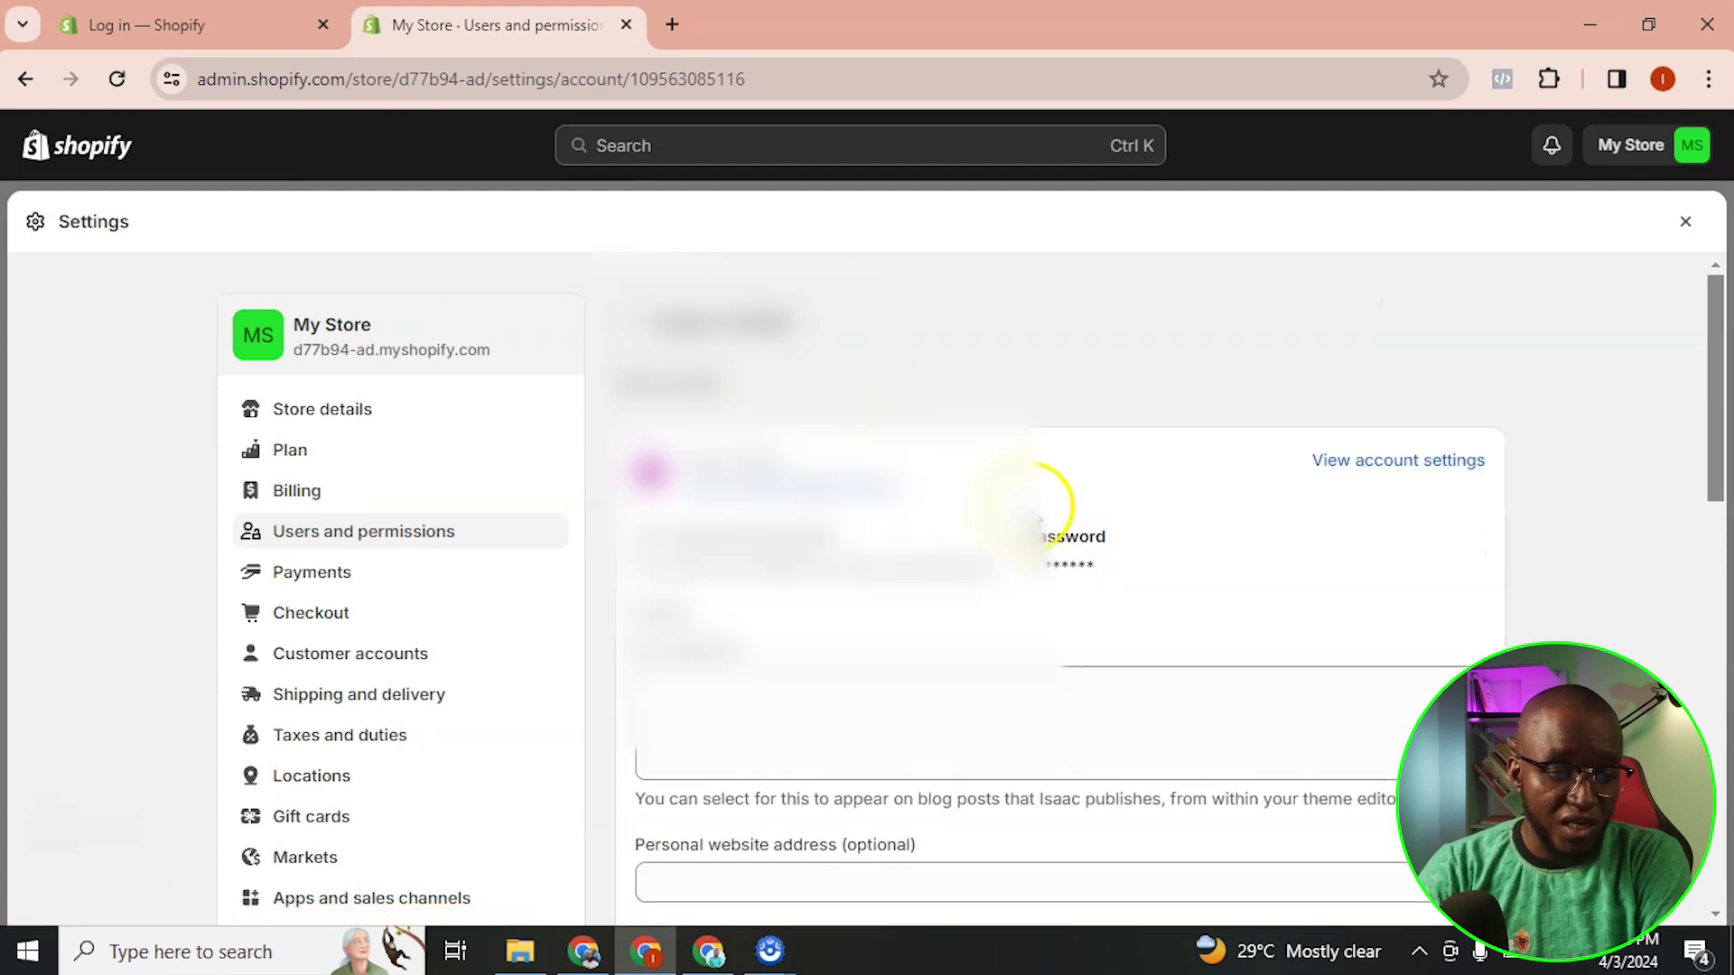
Open the owner's full account settings, continuing with the store owner's account
{"action": "scroll", "coordinate": [980, 587], "scroll_direction": "down", "scroll_amount": 6}
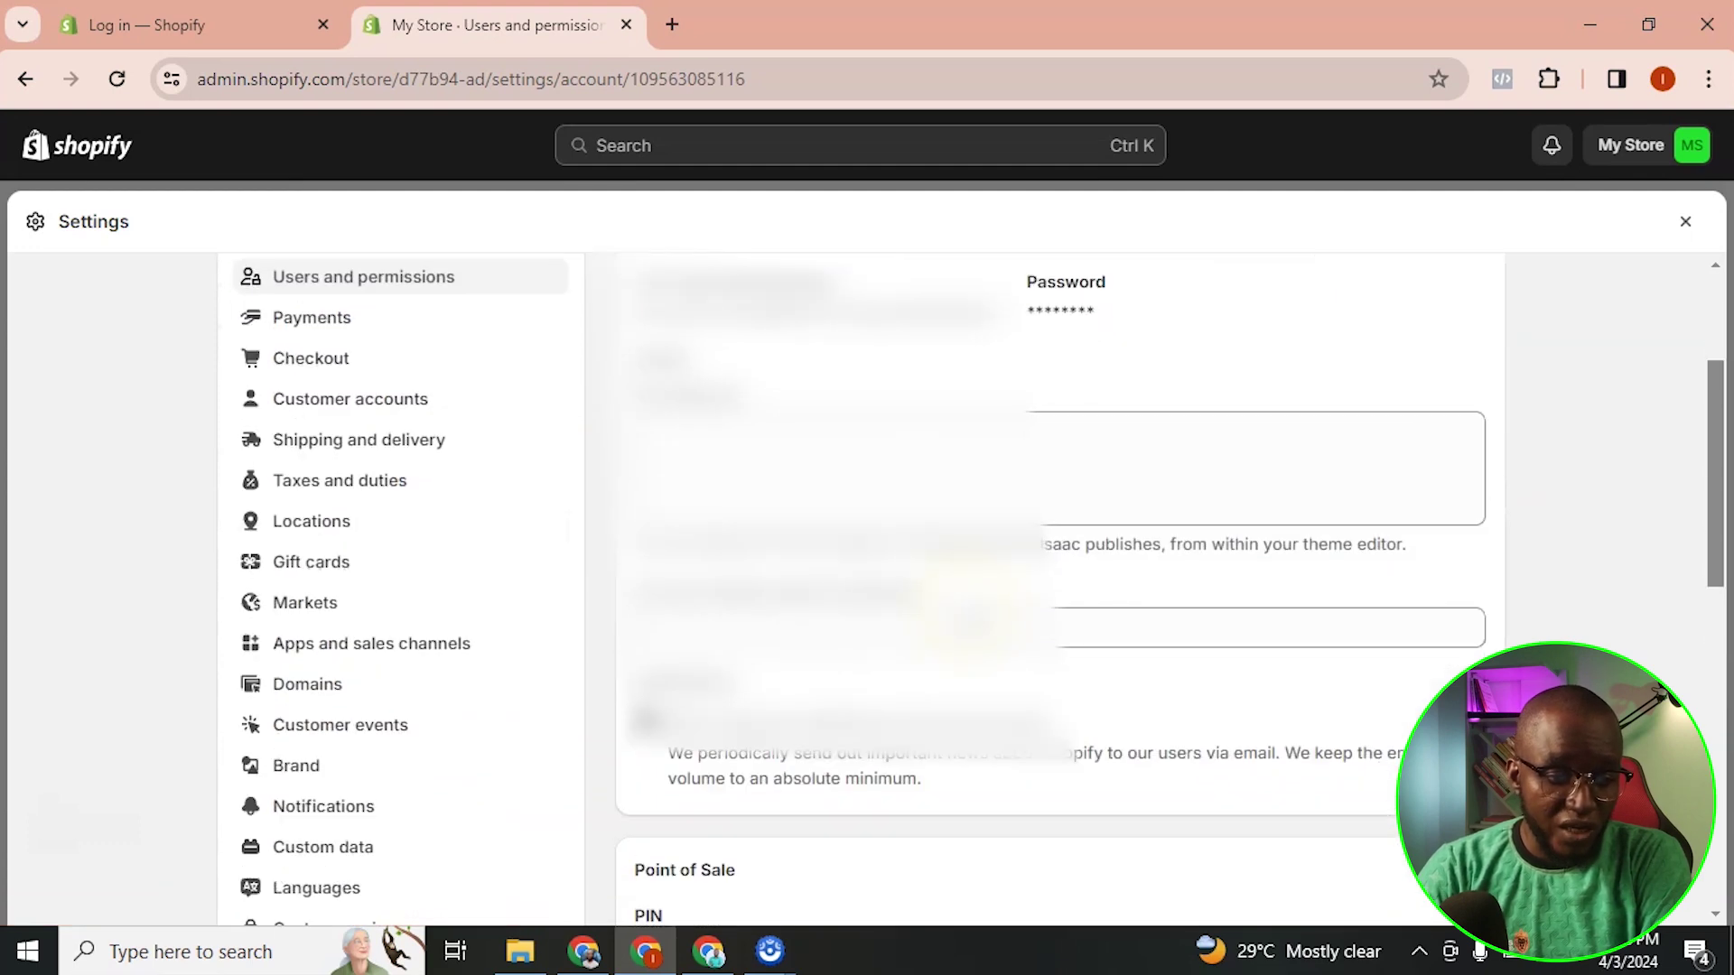
{"action": "scroll", "coordinate": [1579, 542], "scroll_direction": "up", "scroll_amount": 10}
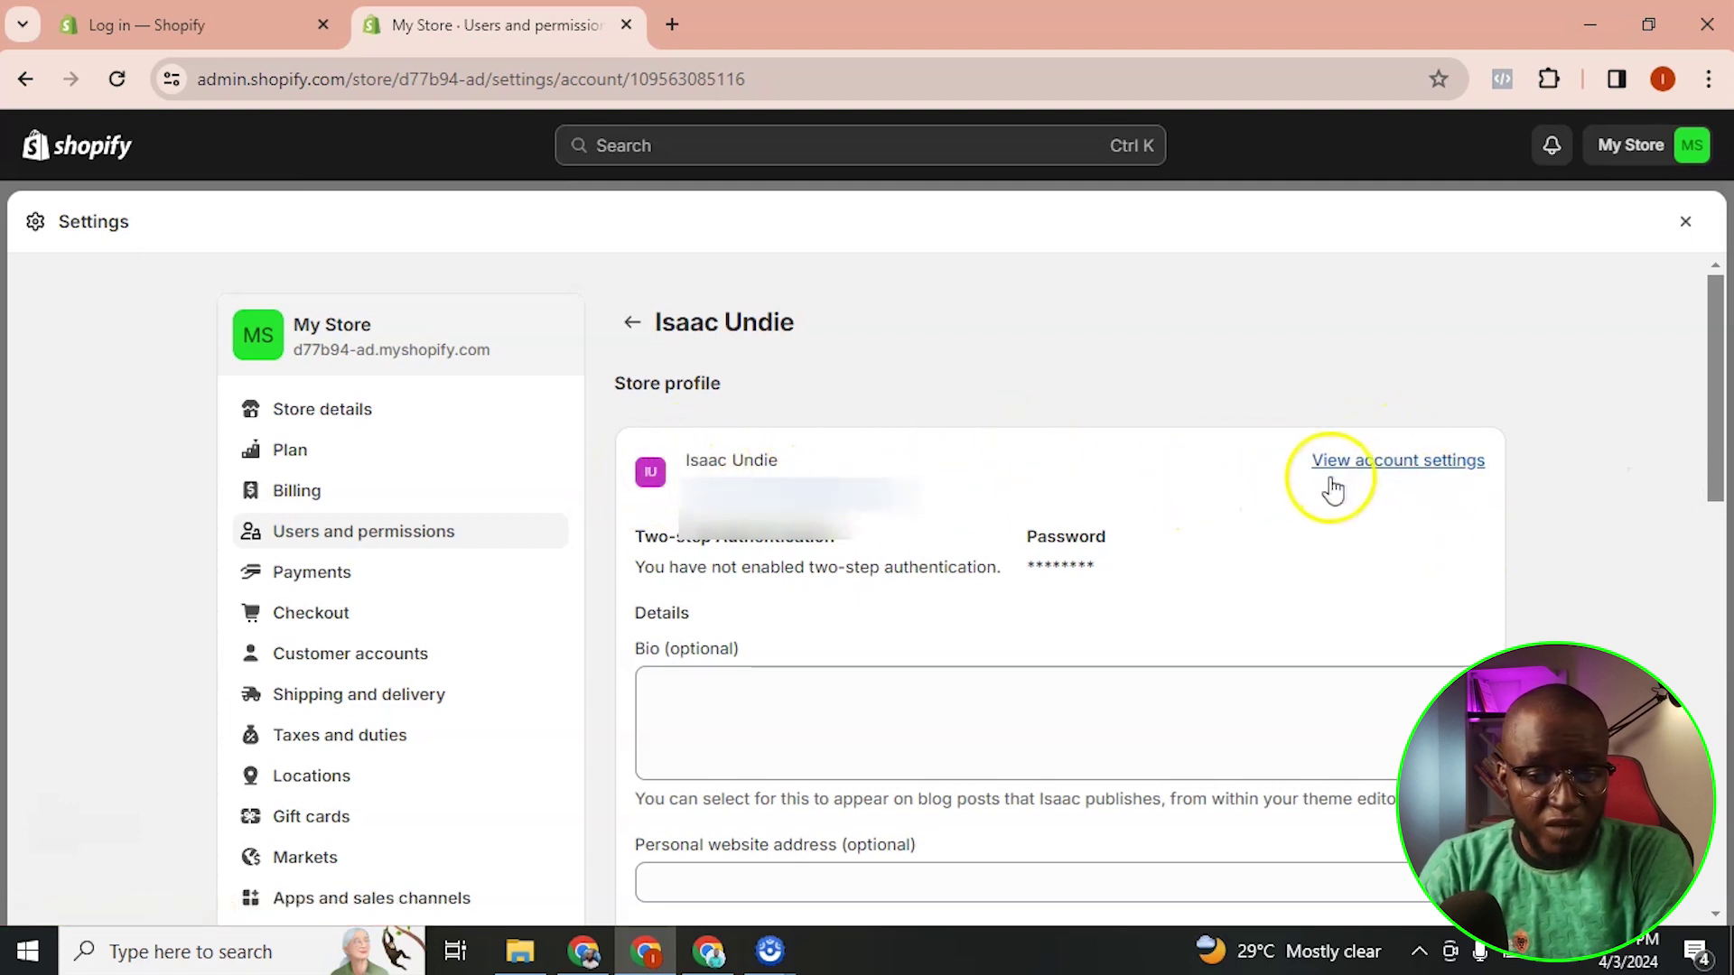
{"action": "left_click", "coordinate": [1388, 462]}
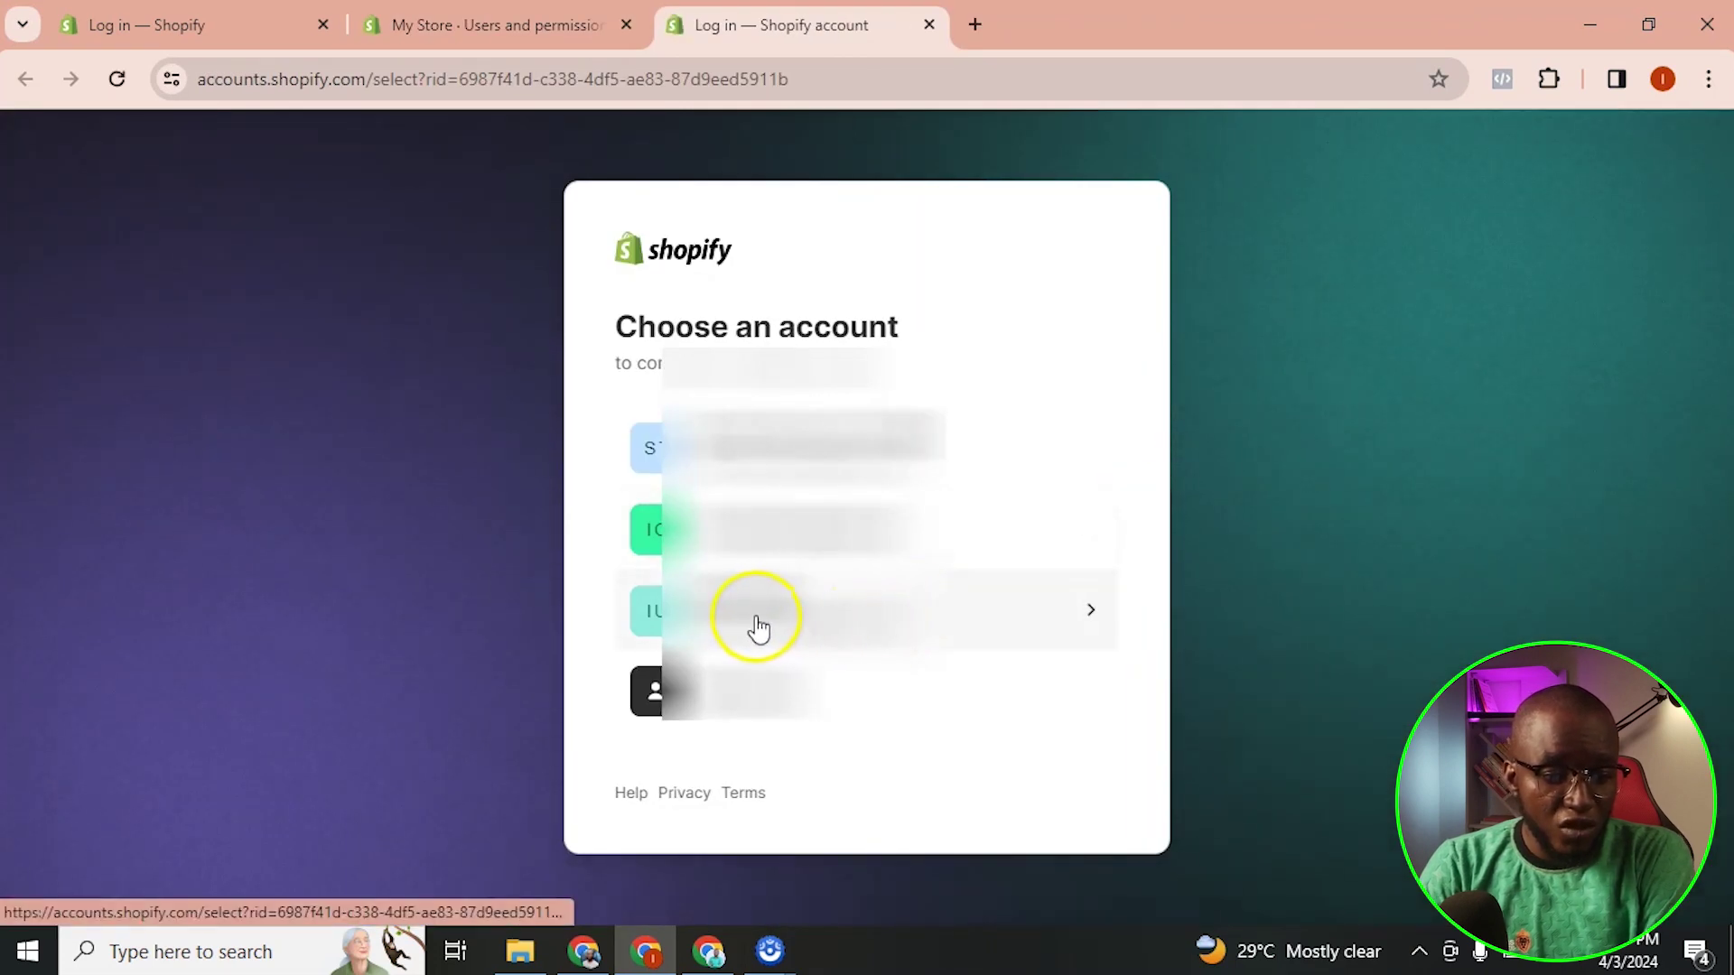
{"action": "left_click", "coordinate": [756, 623]}
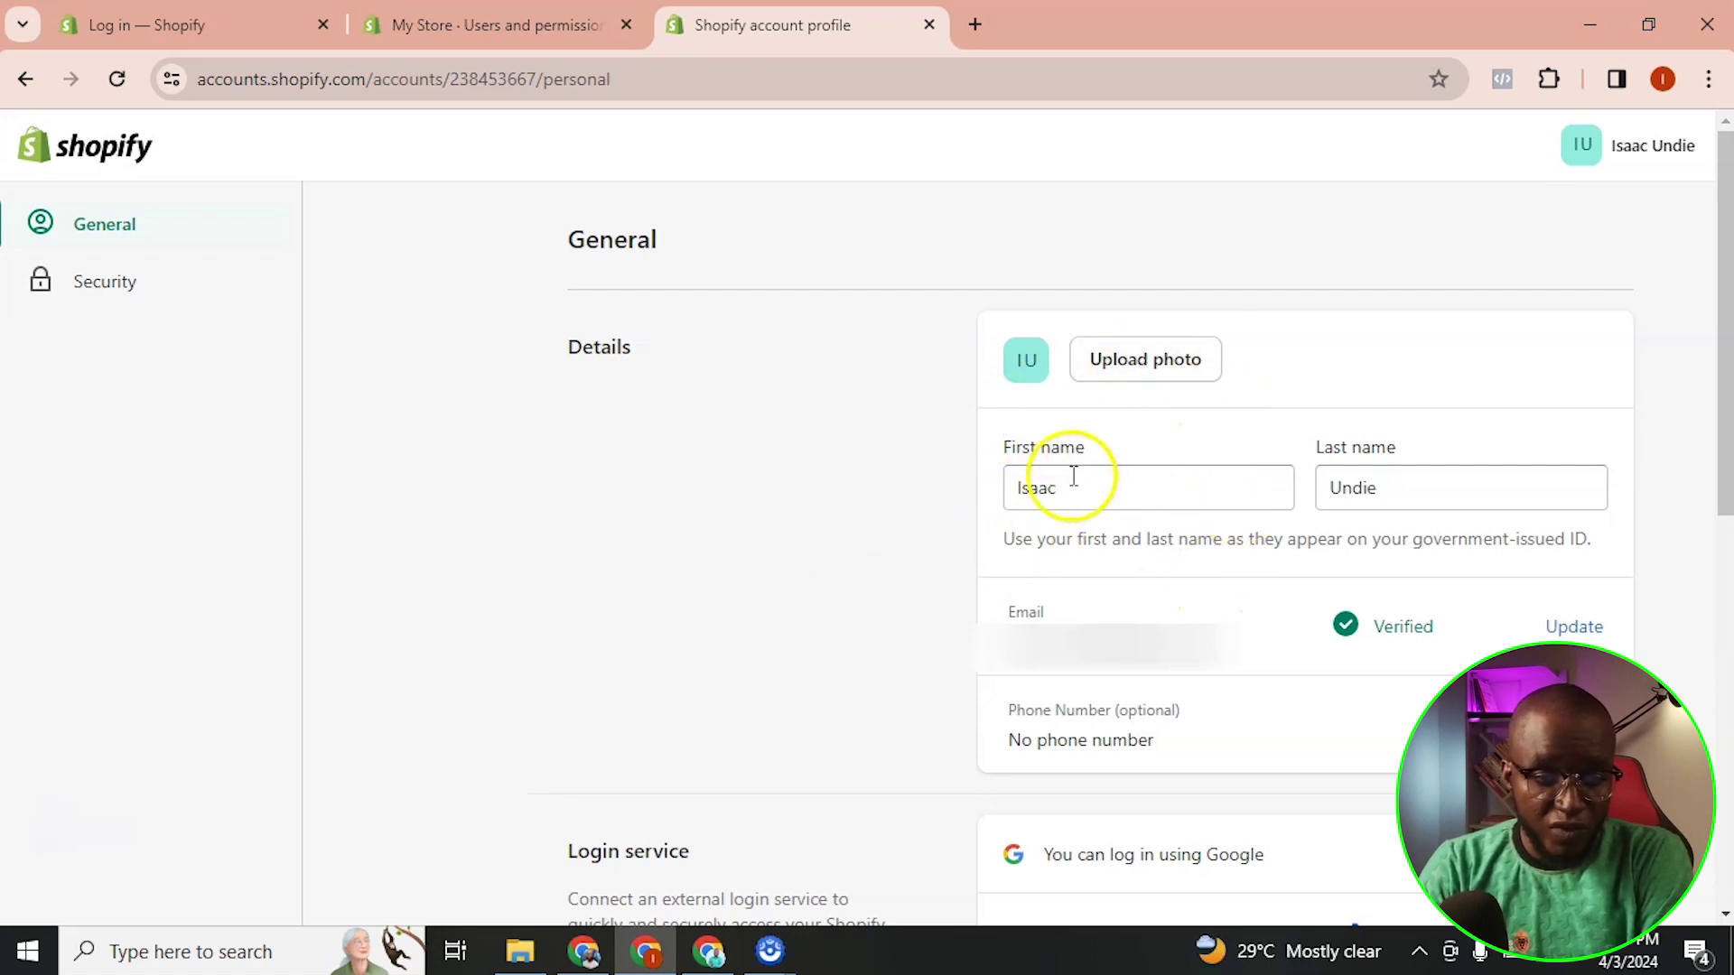
Replace the owner's first and last name, save, and reload the store's user settings
{"action": "double_click", "coordinate": [1074, 478]}
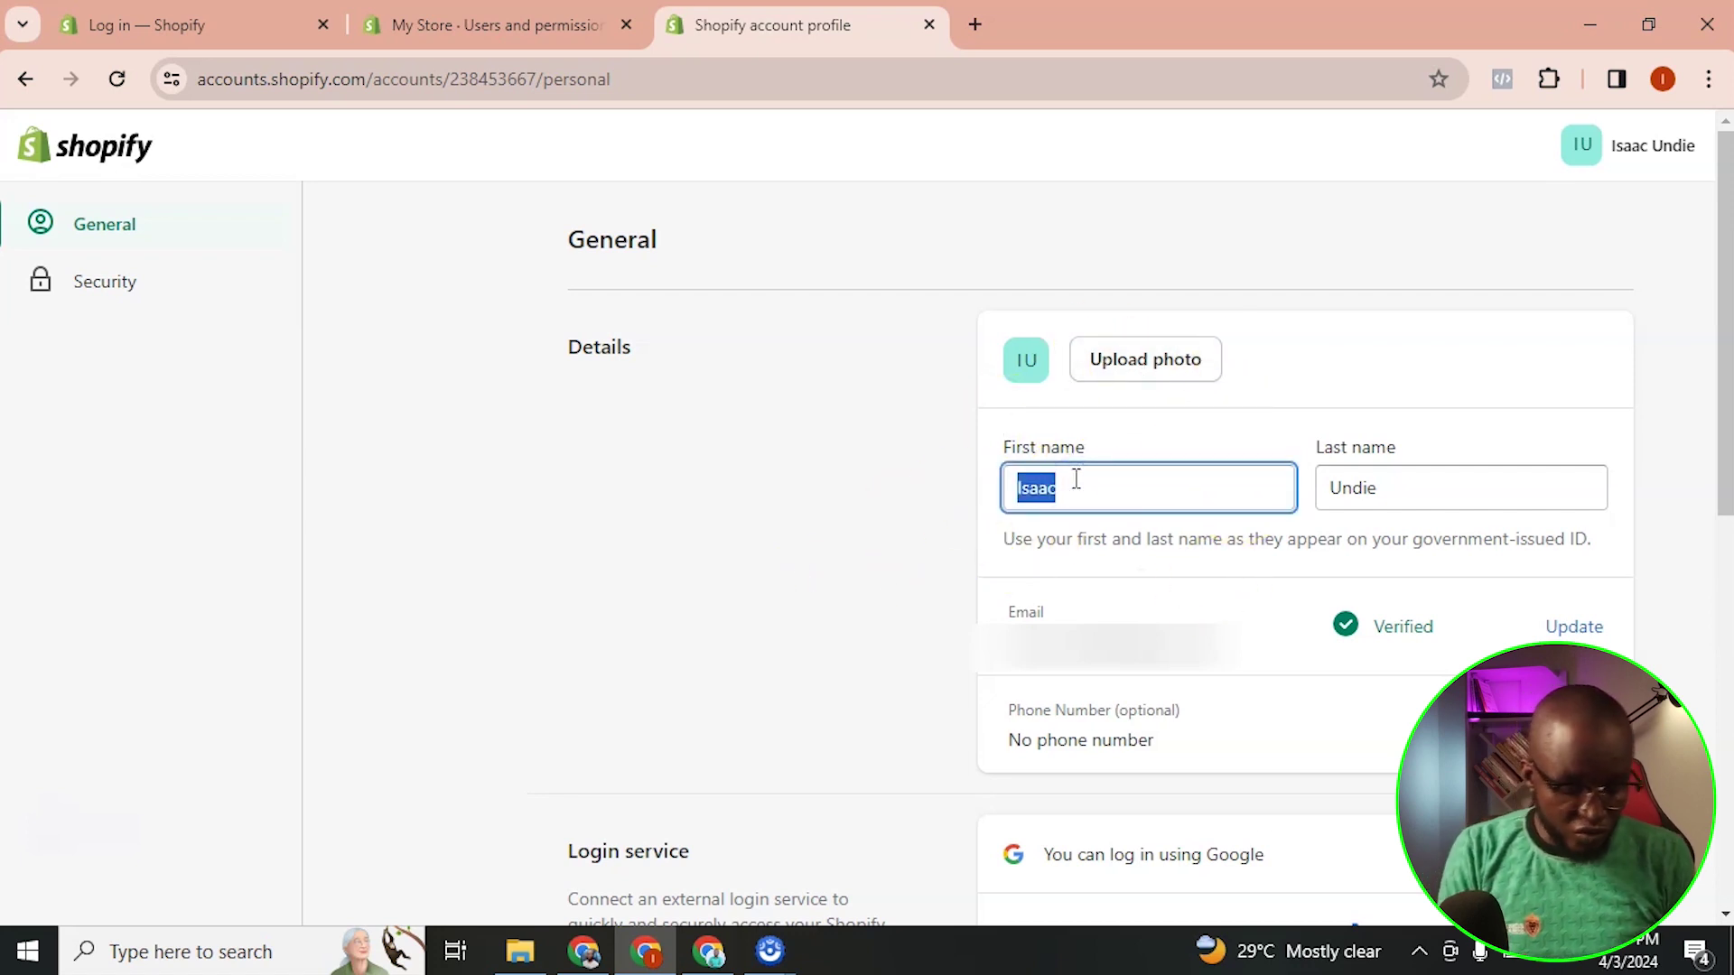
{"action": "type", "text": "Samuel"}
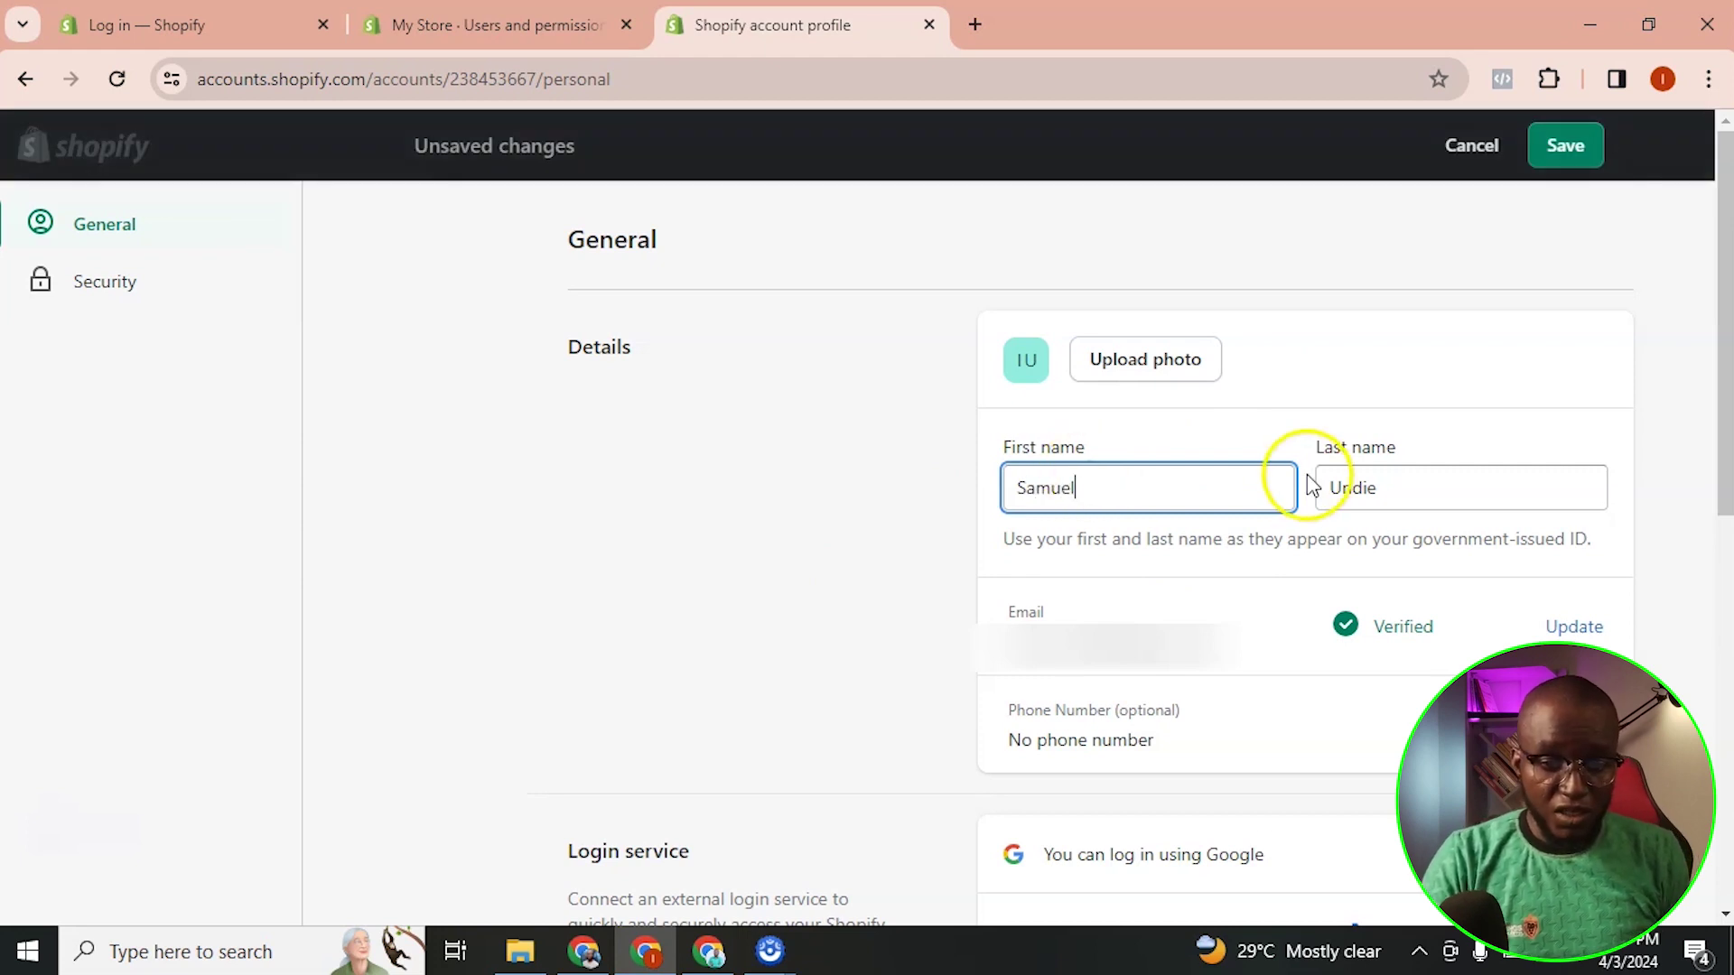
{"action": "double_click", "coordinate": [1341, 478]}
{"action": "type", "text": "Temidayo"}
{"action": "left_click", "coordinate": [1131, 480]}
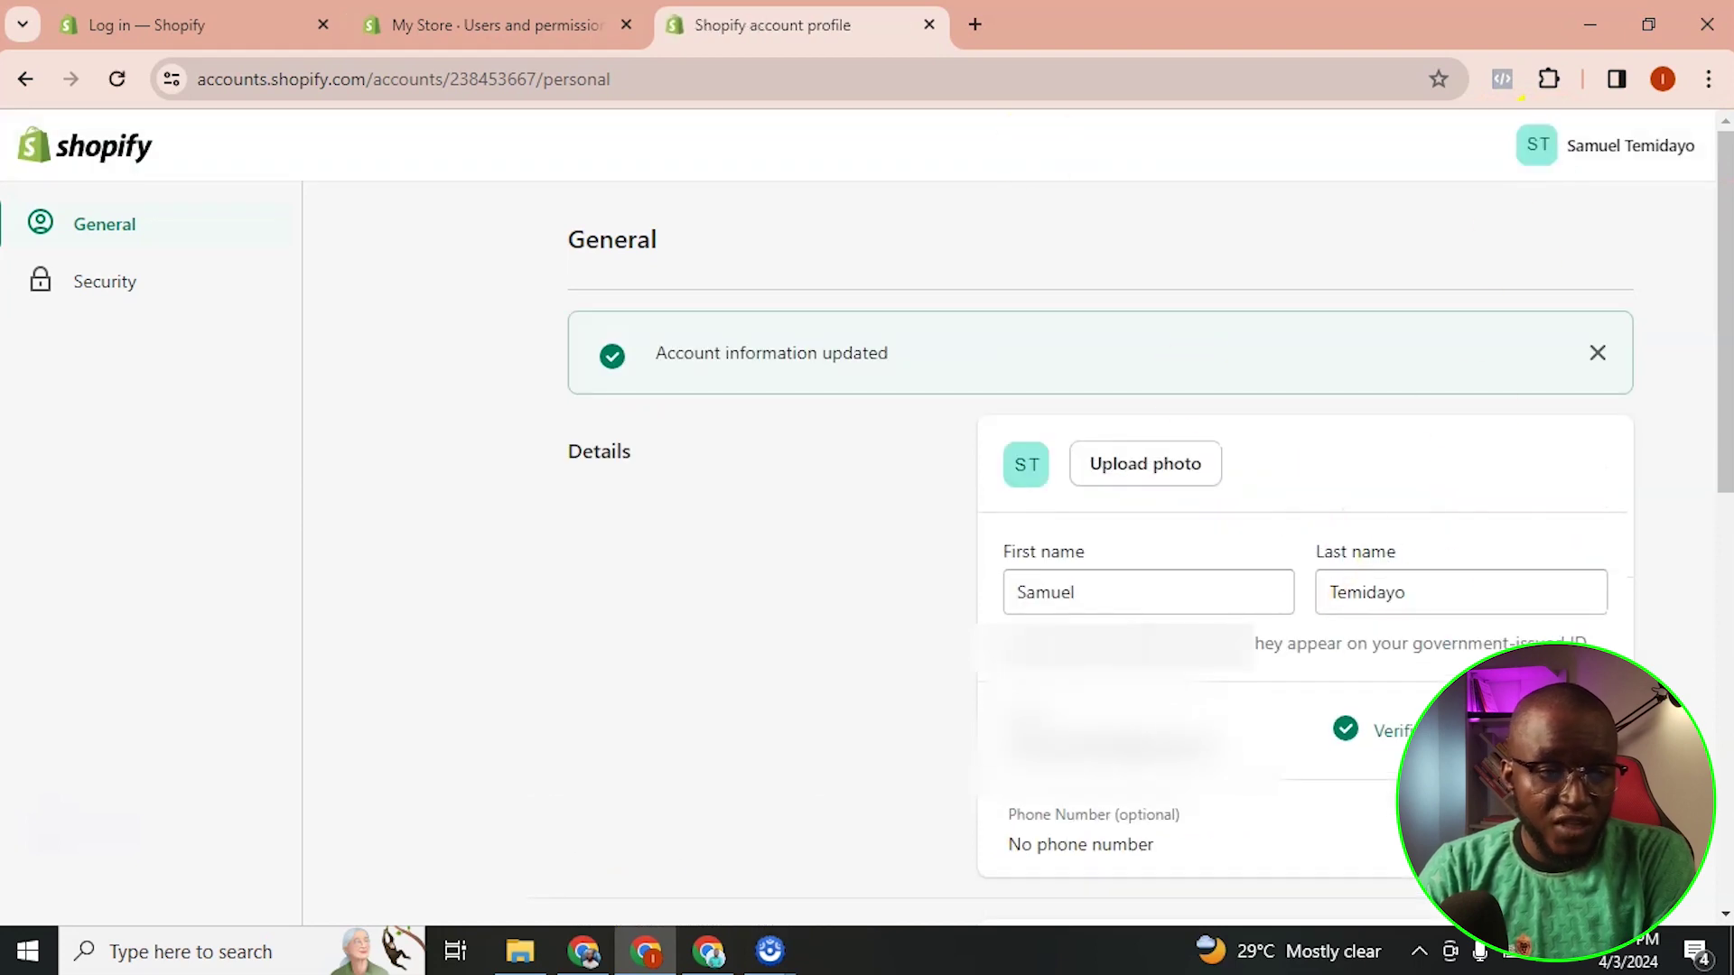
{"action": "key", "text": "ctrl+shift+Tab"}
{"action": "left_click", "coordinate": [117, 80]}
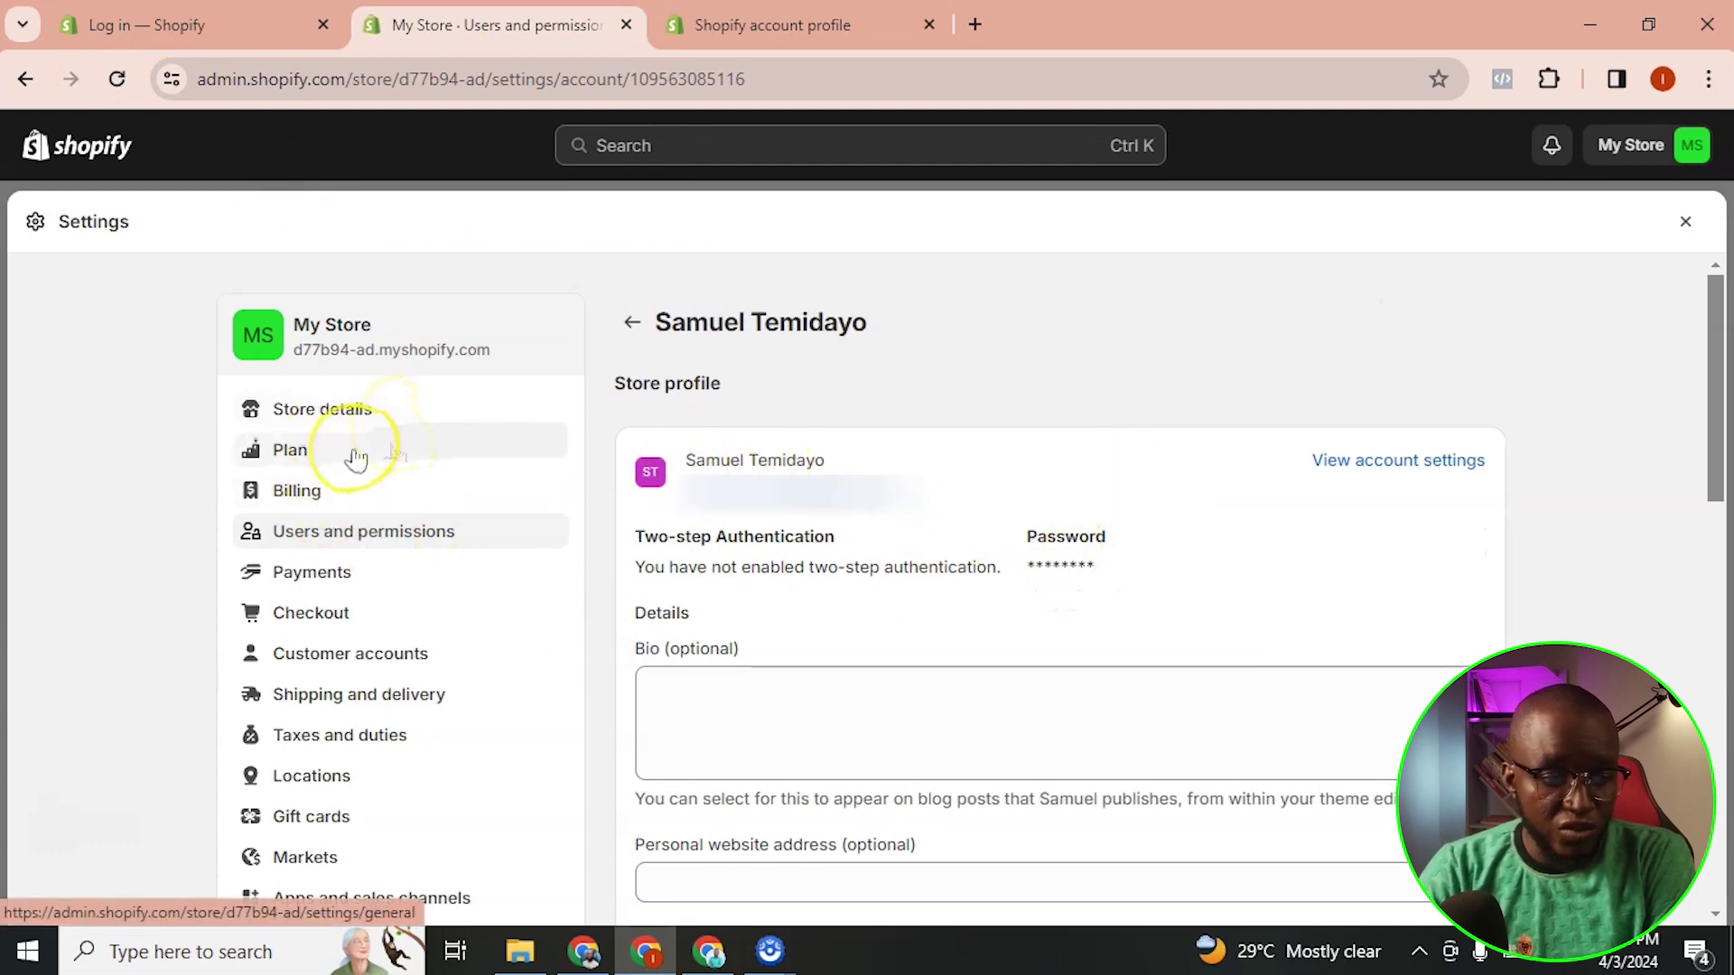
From Settings > Plan, choose the Basic plan and scroll through its card checkout form
{"action": "left_click", "coordinate": [336, 485]}
{"action": "left_click", "coordinate": [331, 456]}
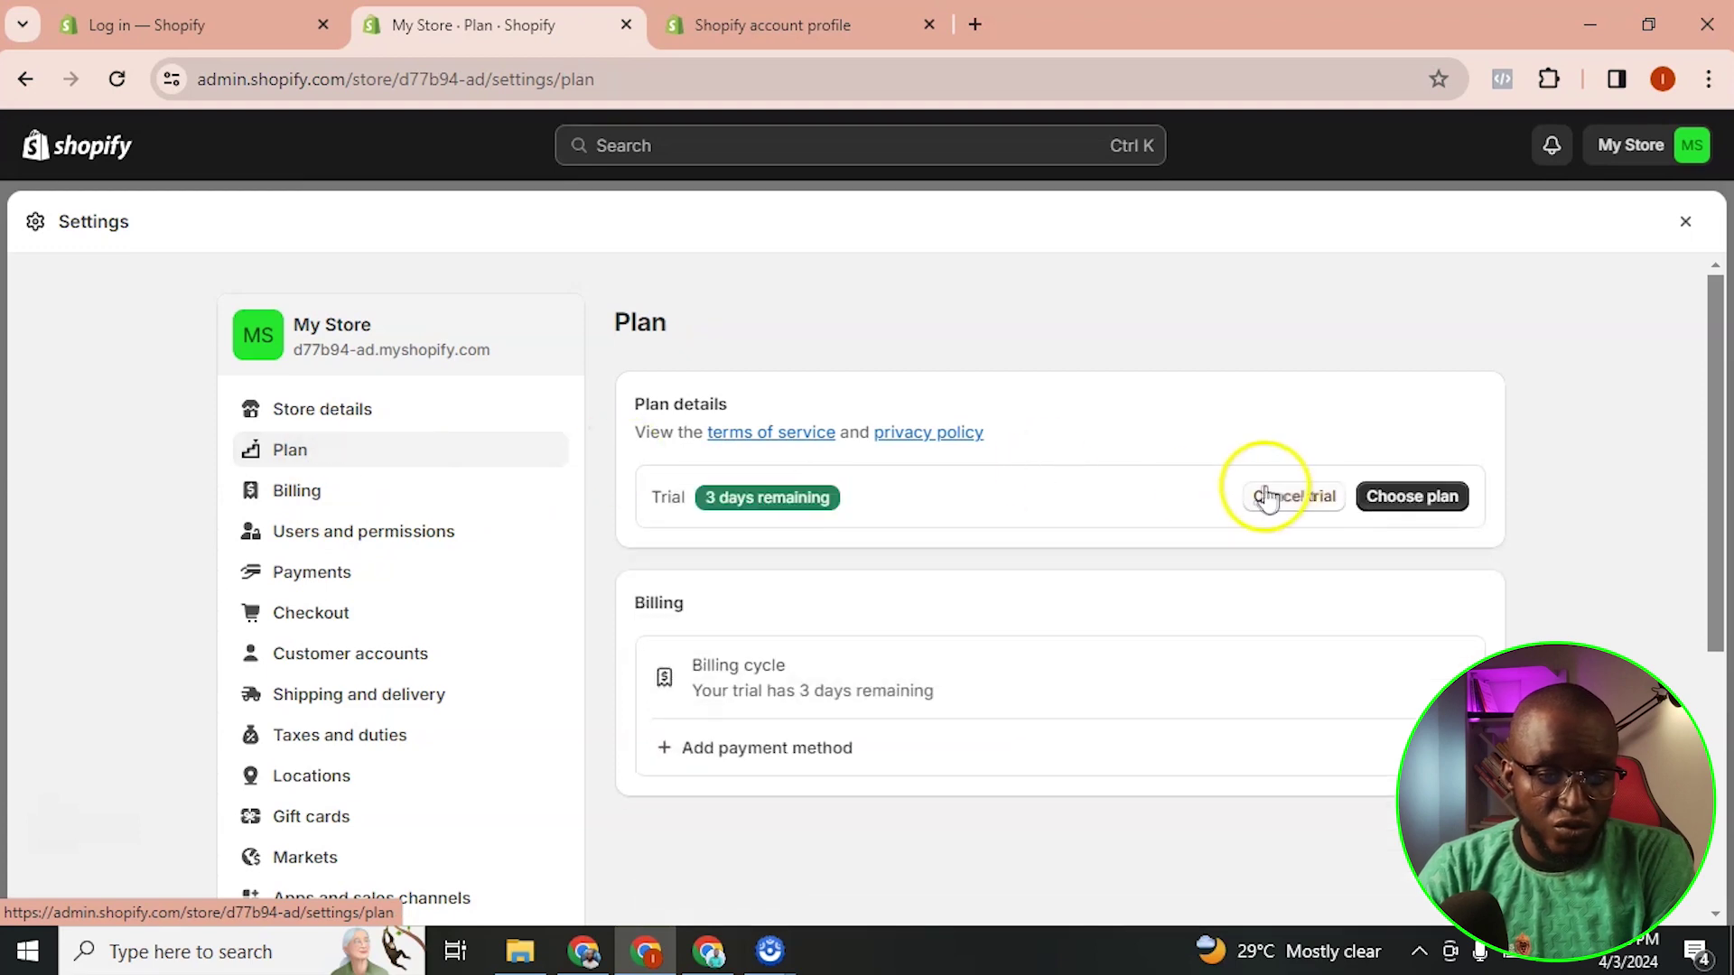
{"action": "left_click", "coordinate": [1406, 498]}
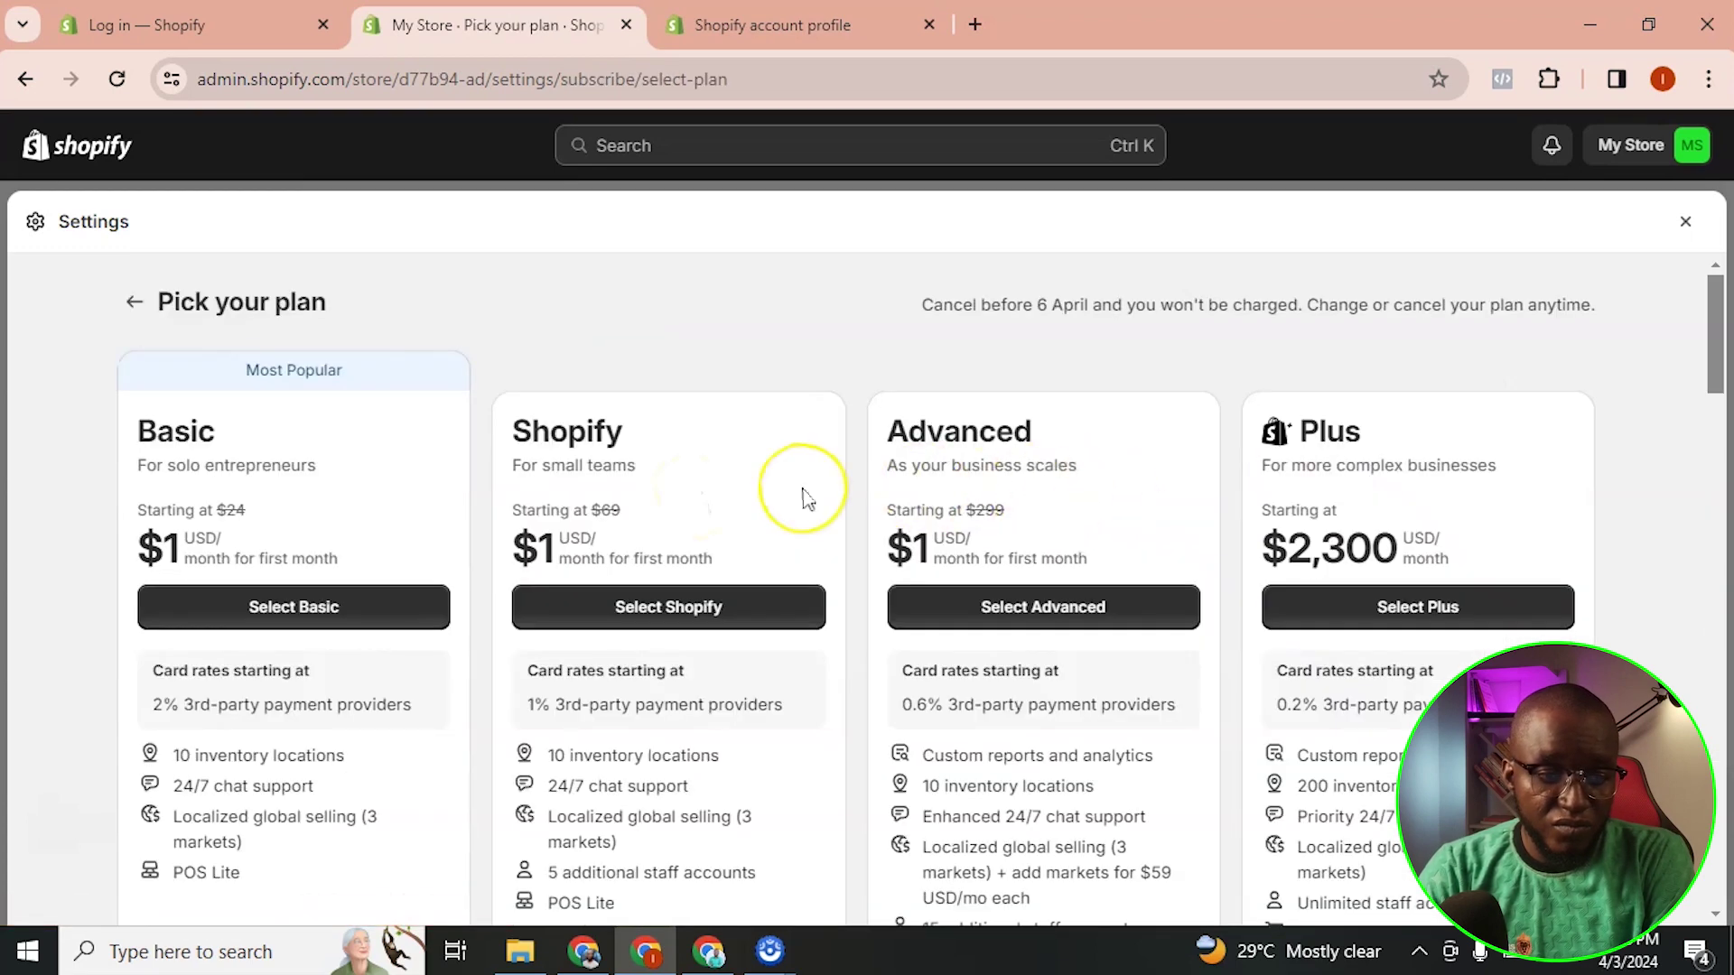
{"action": "left_click", "coordinate": [317, 611]}
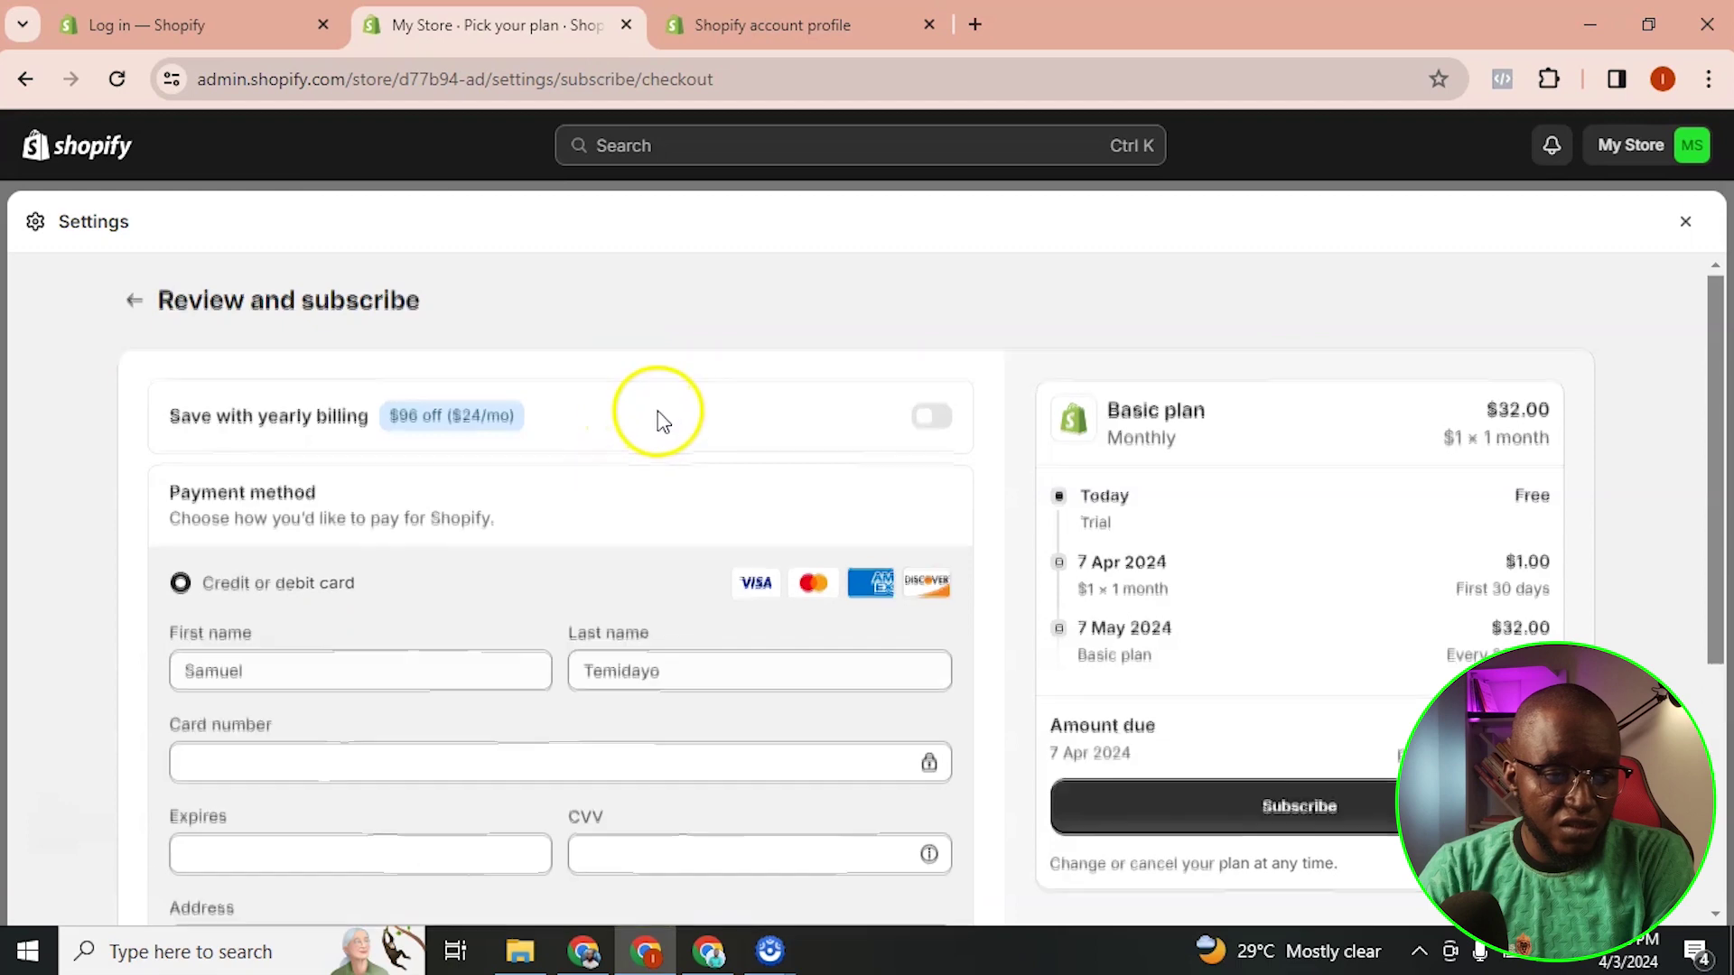
{"action": "scroll", "coordinate": [657, 417], "scroll_direction": "down", "scroll_amount": 2}
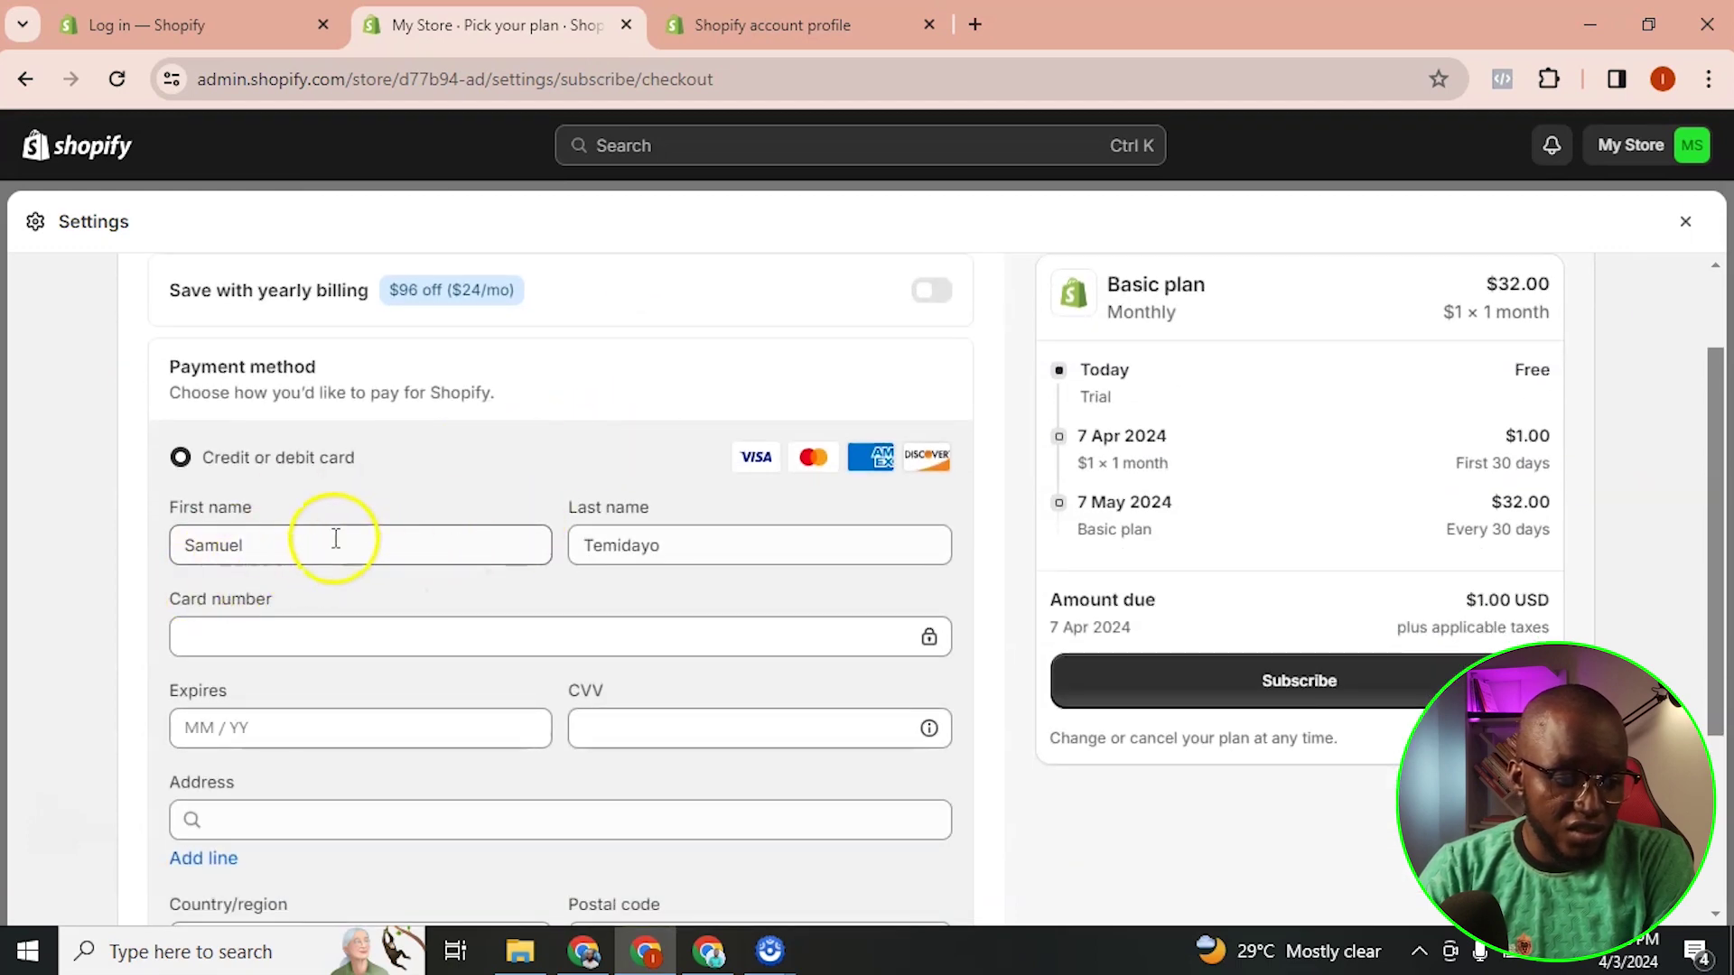
{"action": "scroll", "coordinate": [407, 515], "scroll_direction": "down", "scroll_amount": 2}
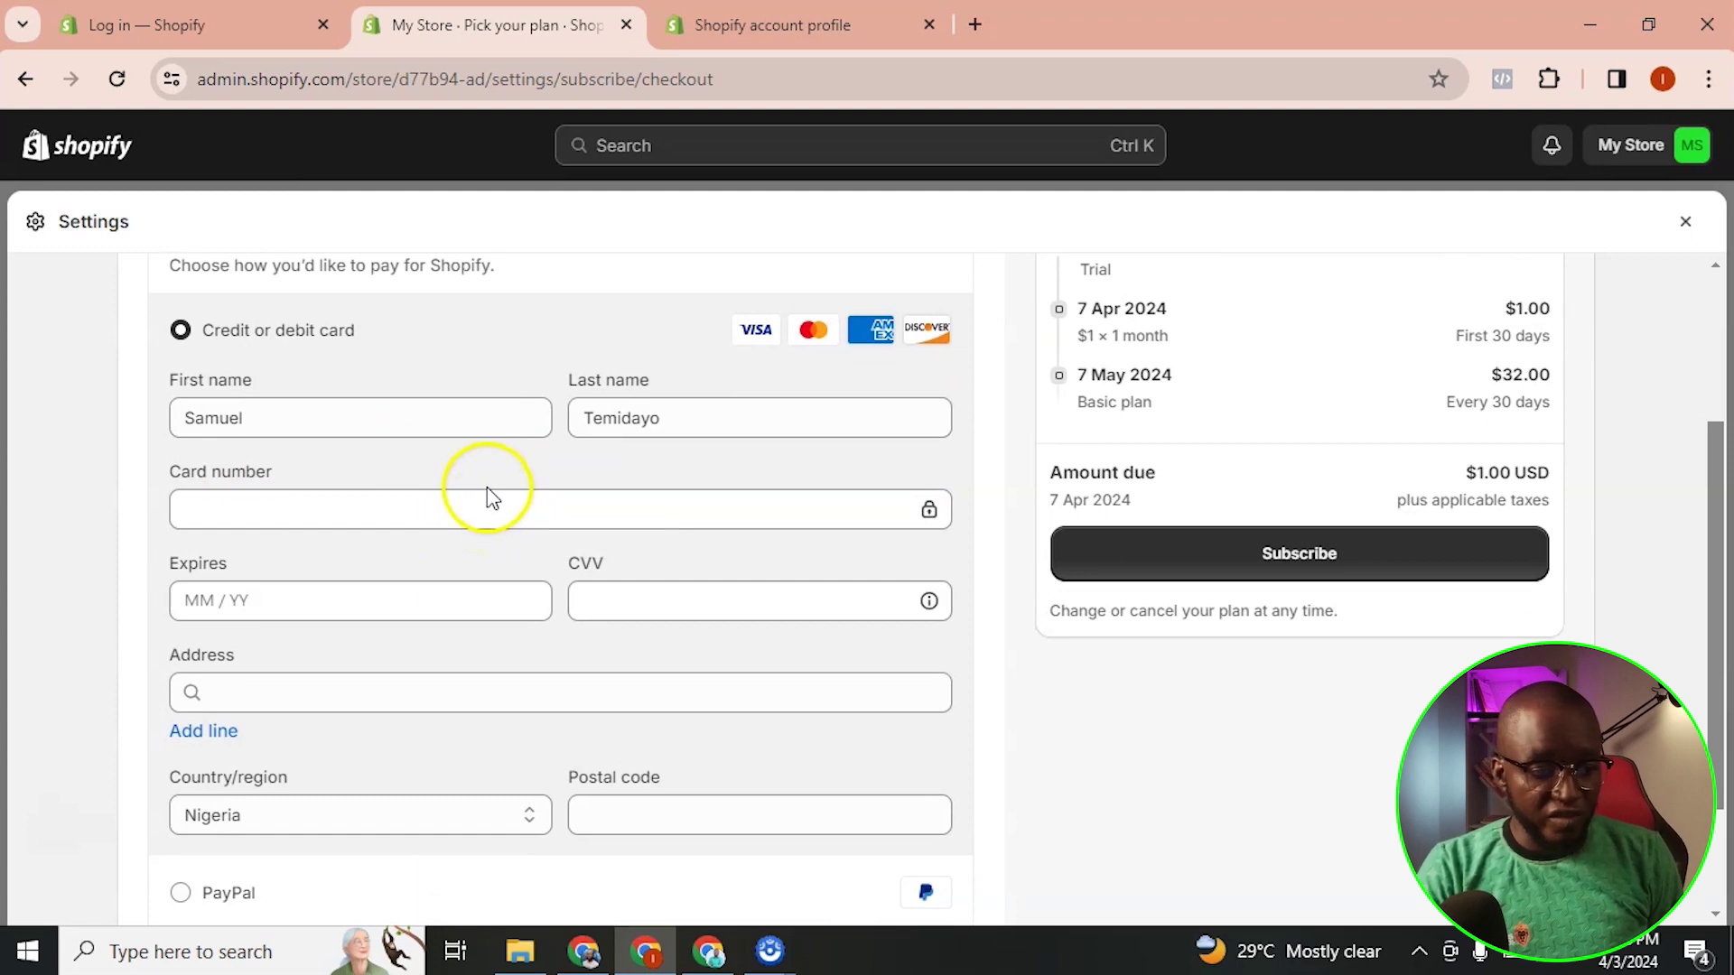
{"action": "scroll", "coordinate": [474, 515], "scroll_direction": "down", "scroll_amount": 2}
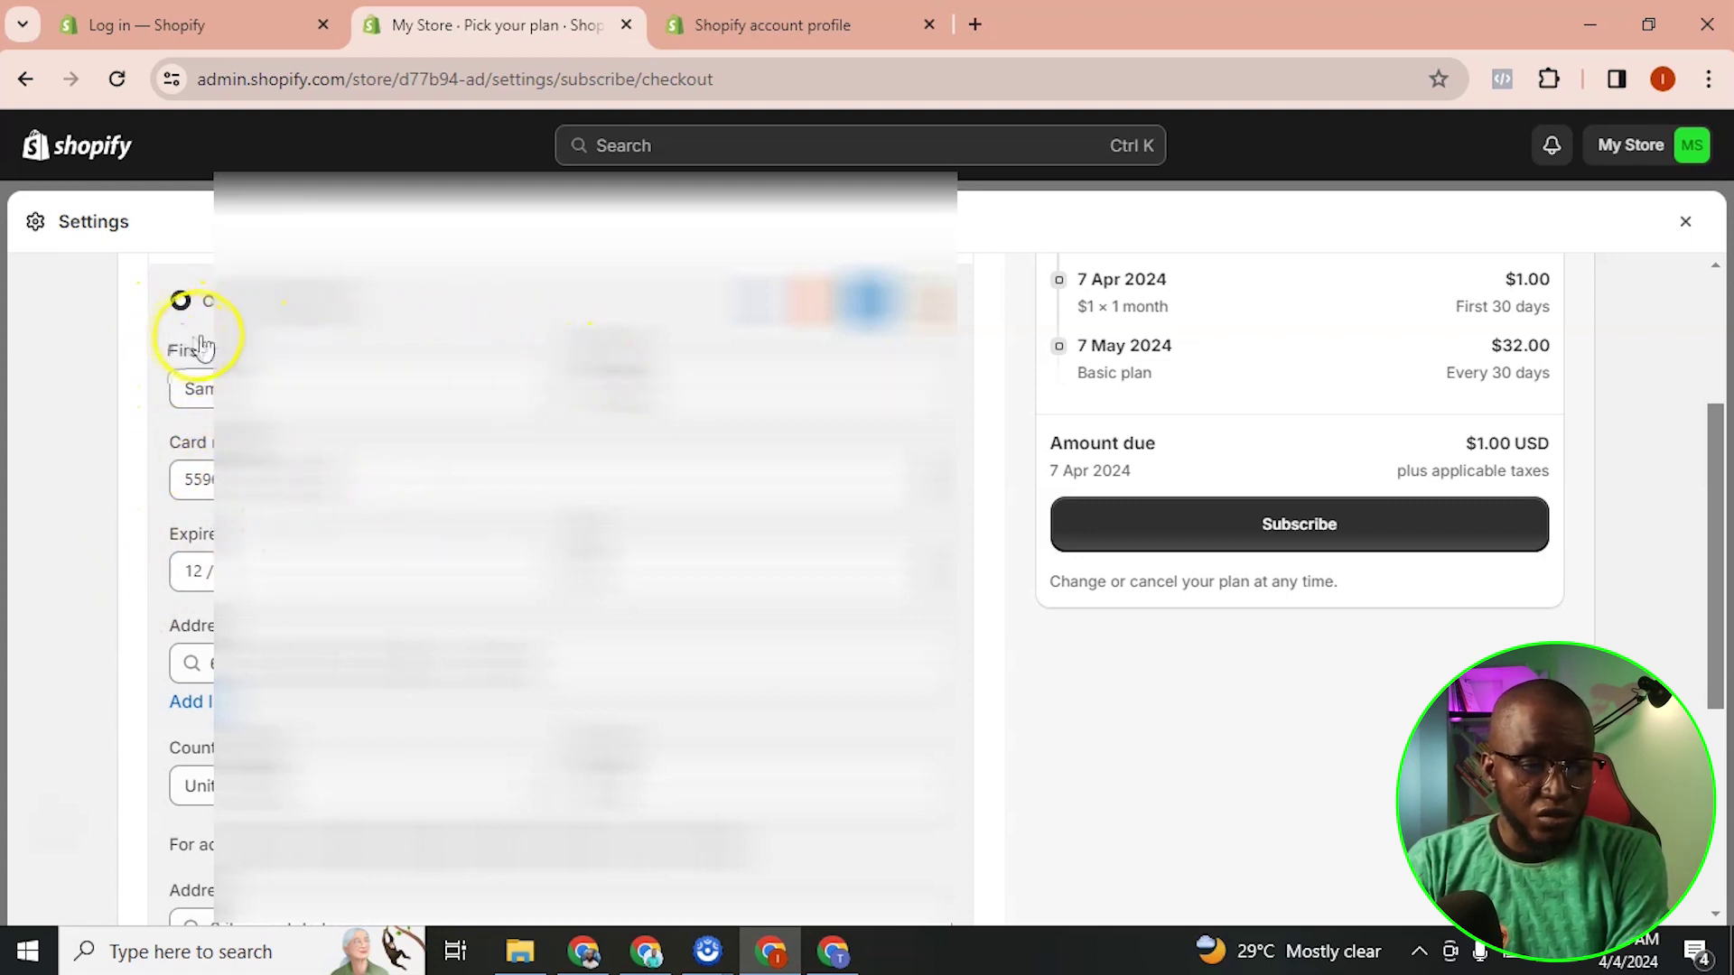
Complete the United States billing address and ZIP code, then subscribe to Basic
{"action": "scroll", "coordinate": [394, 722], "scroll_direction": "down", "scroll_amount": 1}
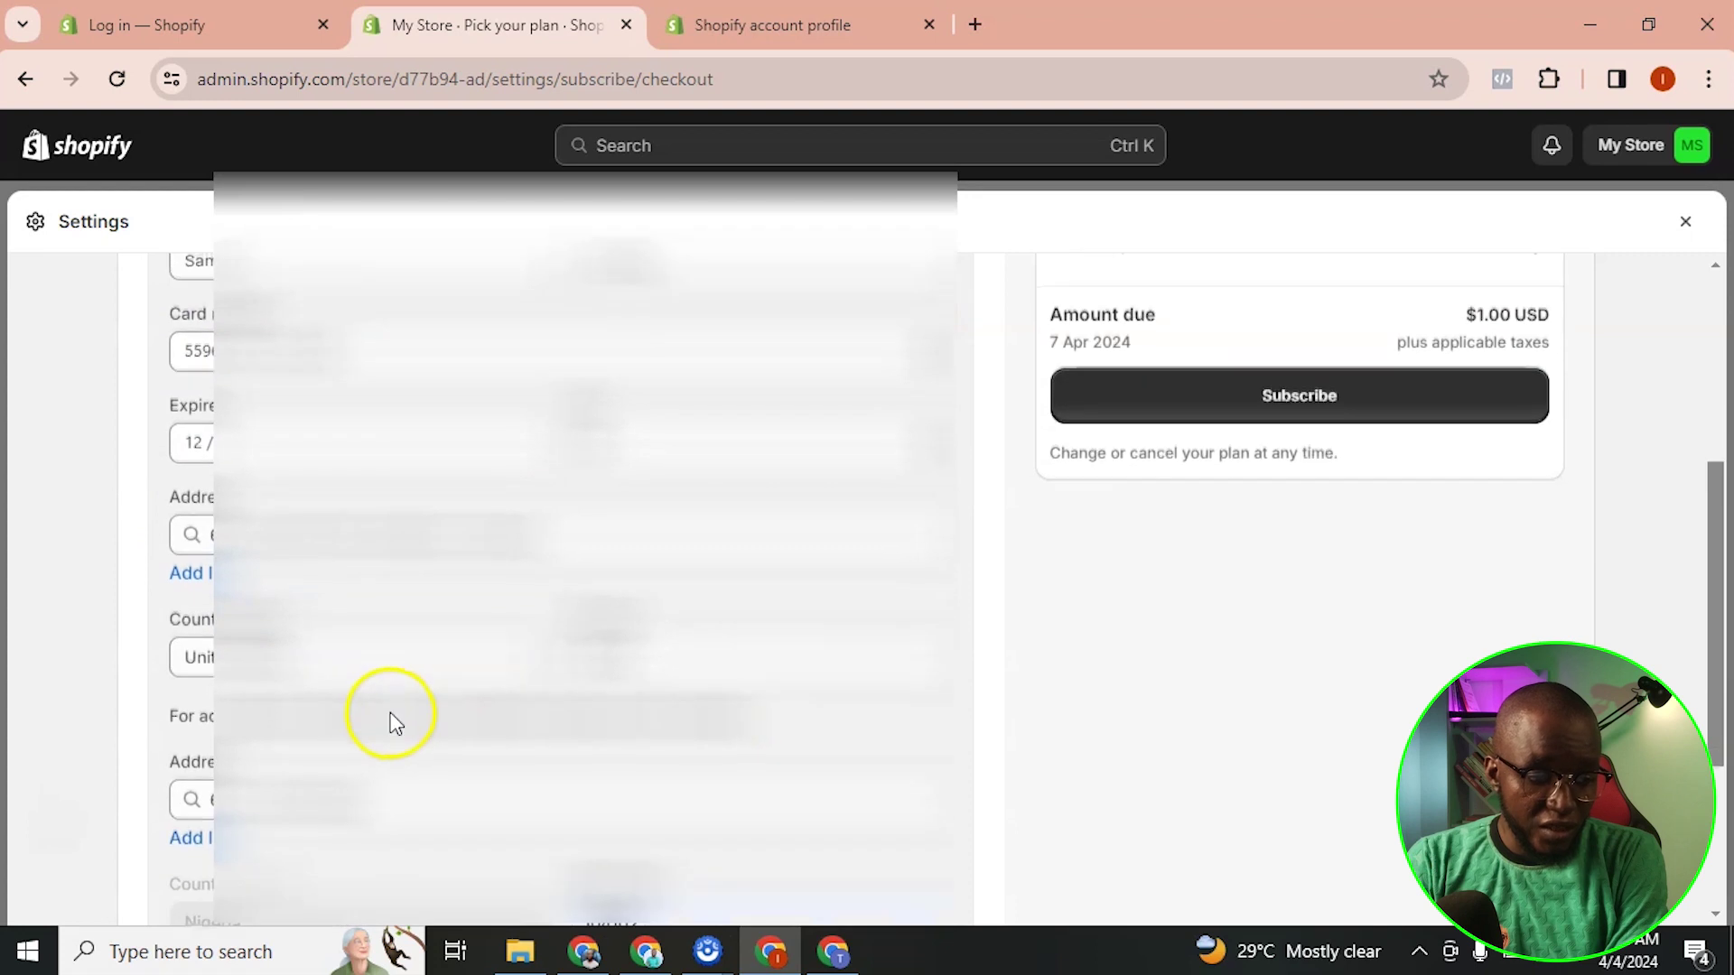
{"action": "scroll", "coordinate": [395, 723], "scroll_direction": "down", "scroll_amount": 2}
{"action": "left_click_drag", "start_coordinate": [167, 464], "coordinate": [711, 471]}
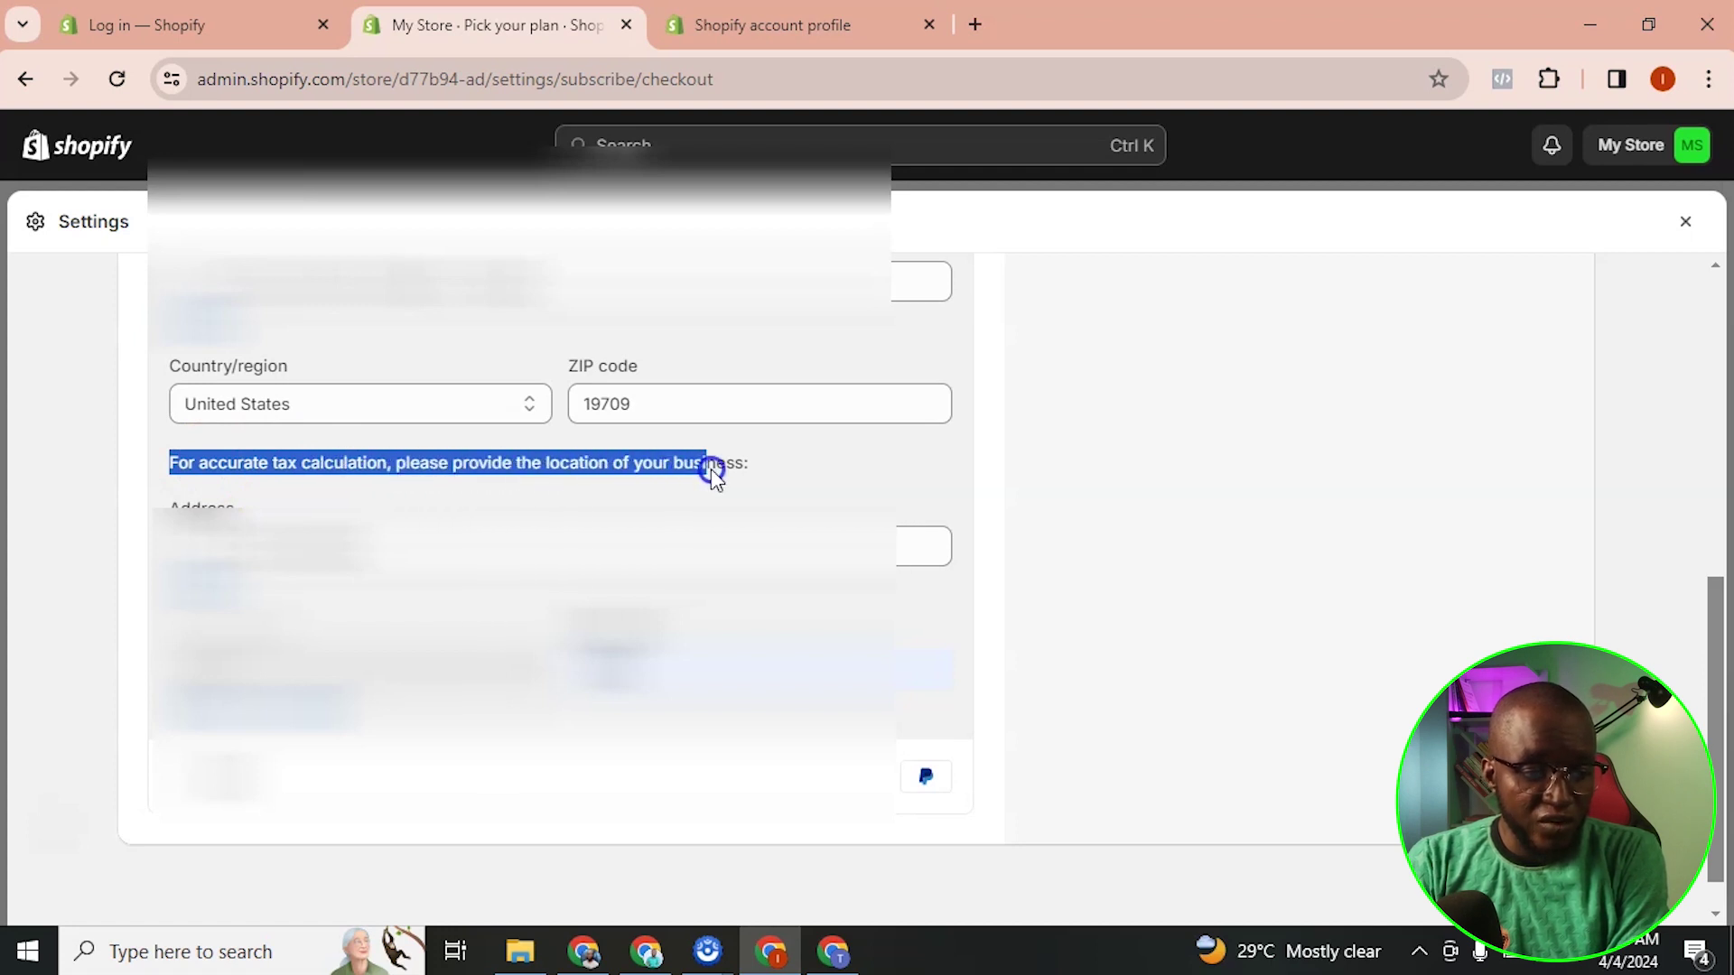
{"action": "left_click", "coordinate": [421, 506]}
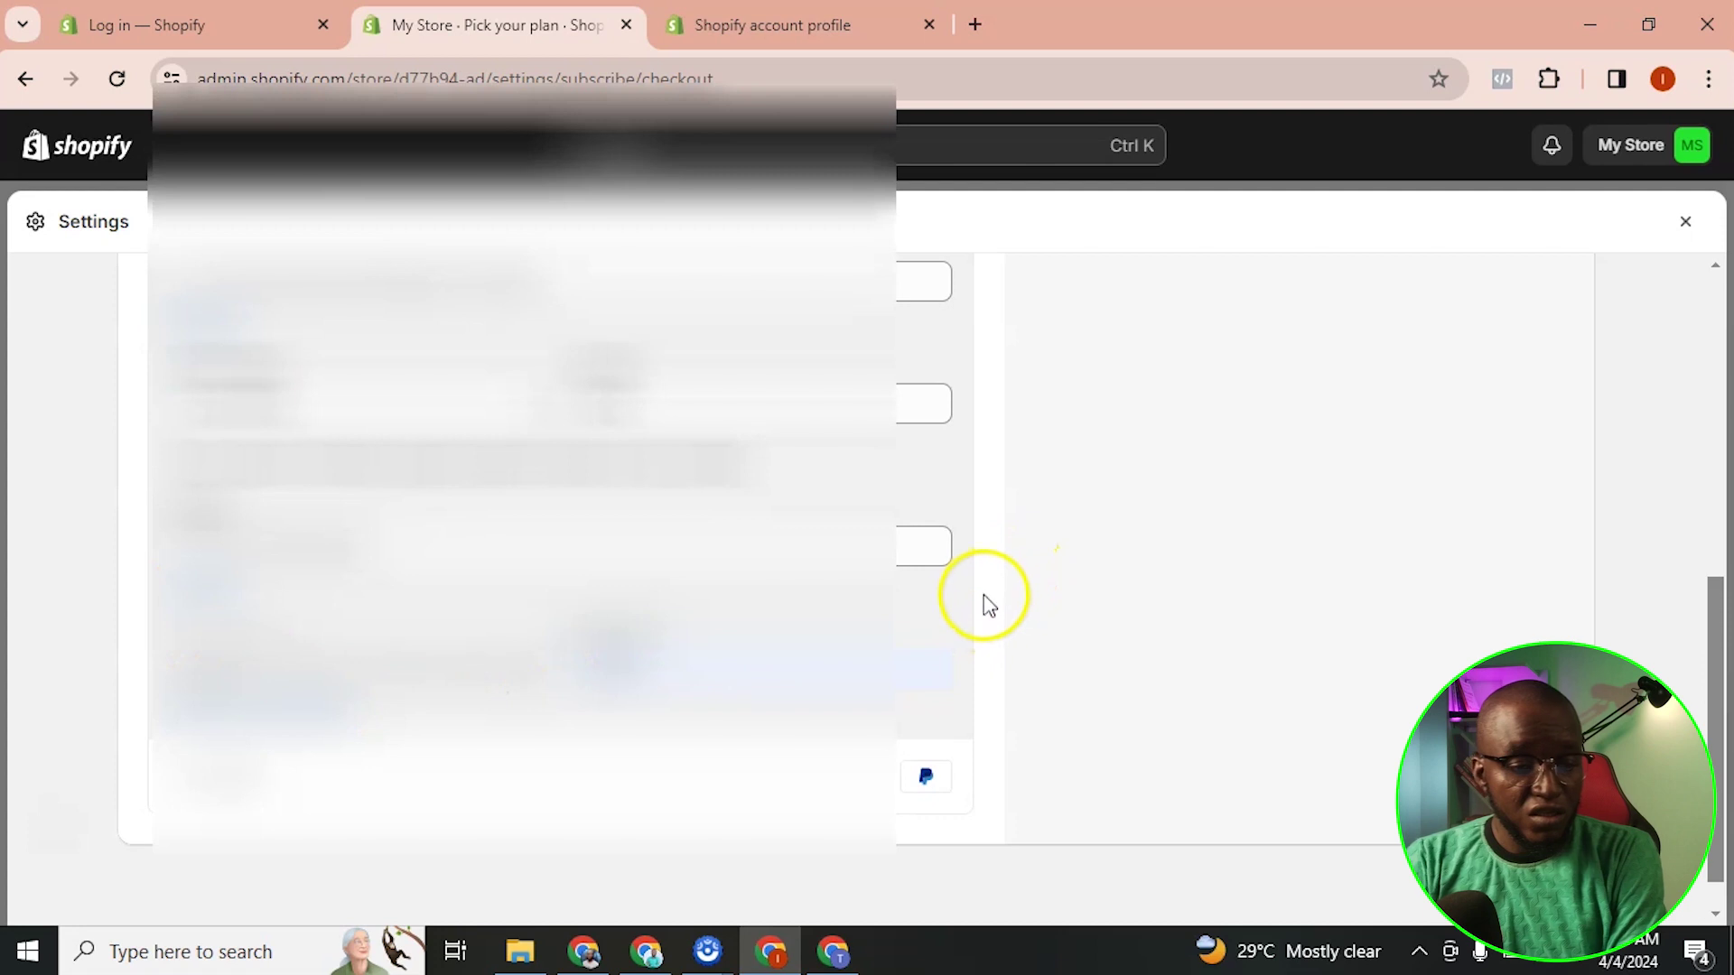
{"action": "scroll", "coordinate": [1282, 609], "scroll_direction": "up", "scroll_amount": 10}
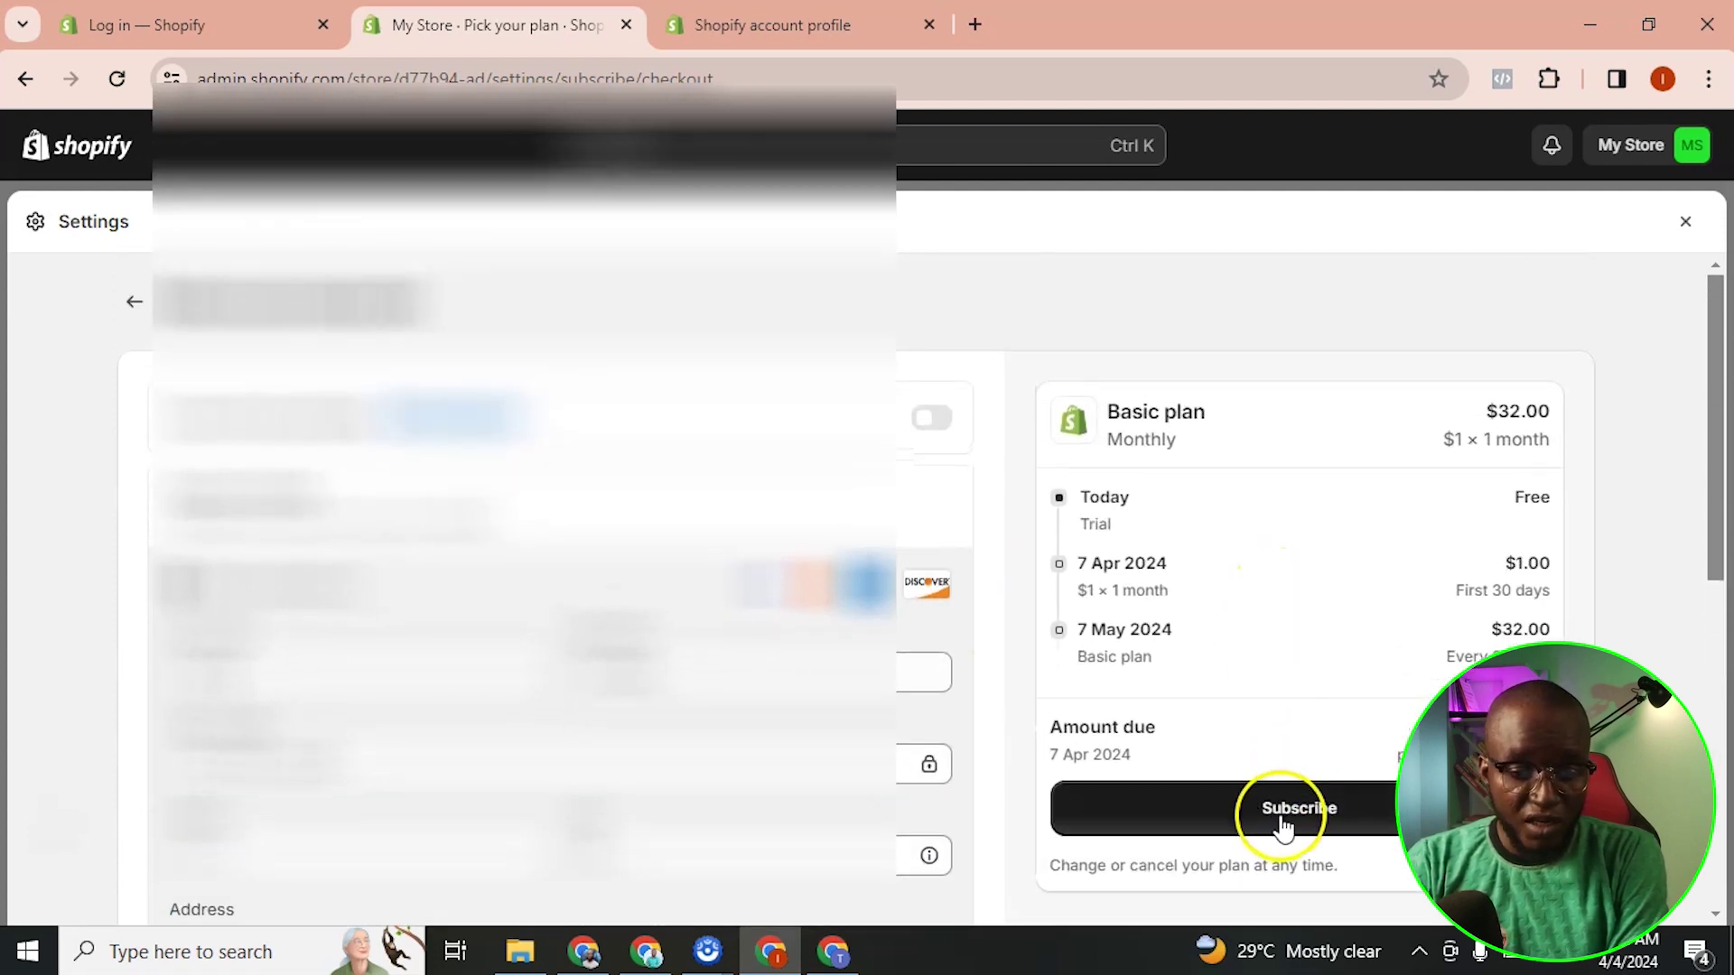
{"action": "left_click", "coordinate": [1282, 812]}
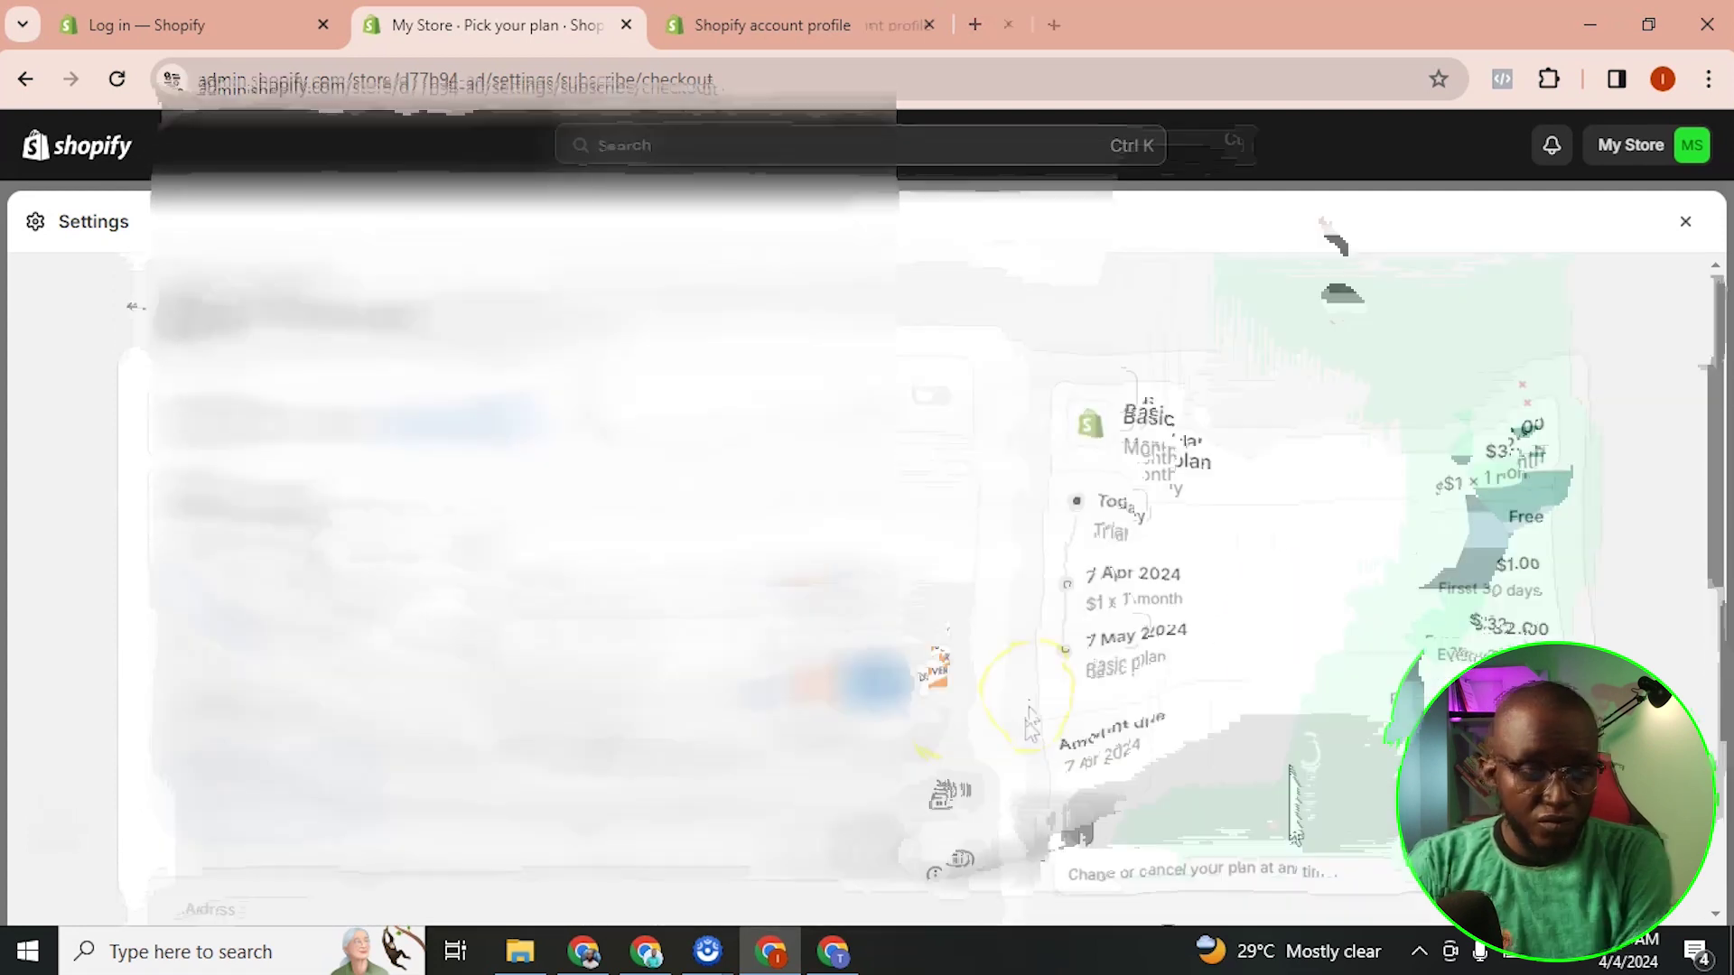
Fill in the business address, pick the region from the dropdown, and confirm it
{"action": "scroll", "coordinate": [849, 416], "scroll_direction": "up", "scroll_amount": 2}
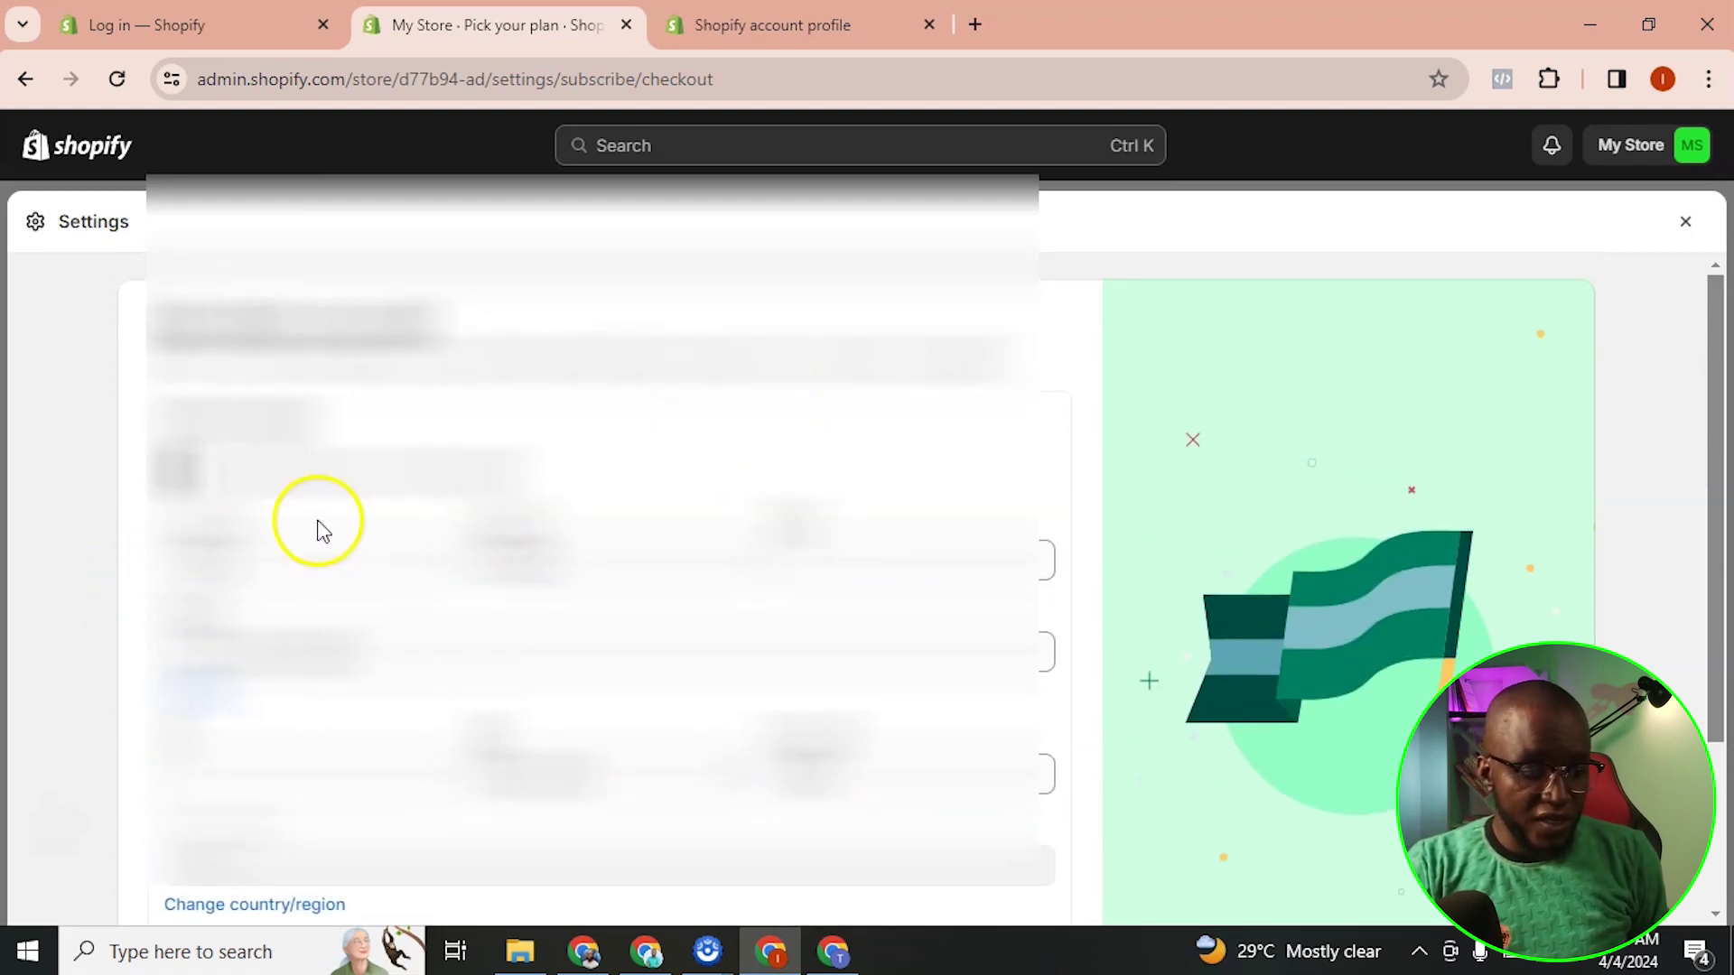
{"action": "scroll", "coordinate": [329, 527], "scroll_direction": "down", "scroll_amount": 2}
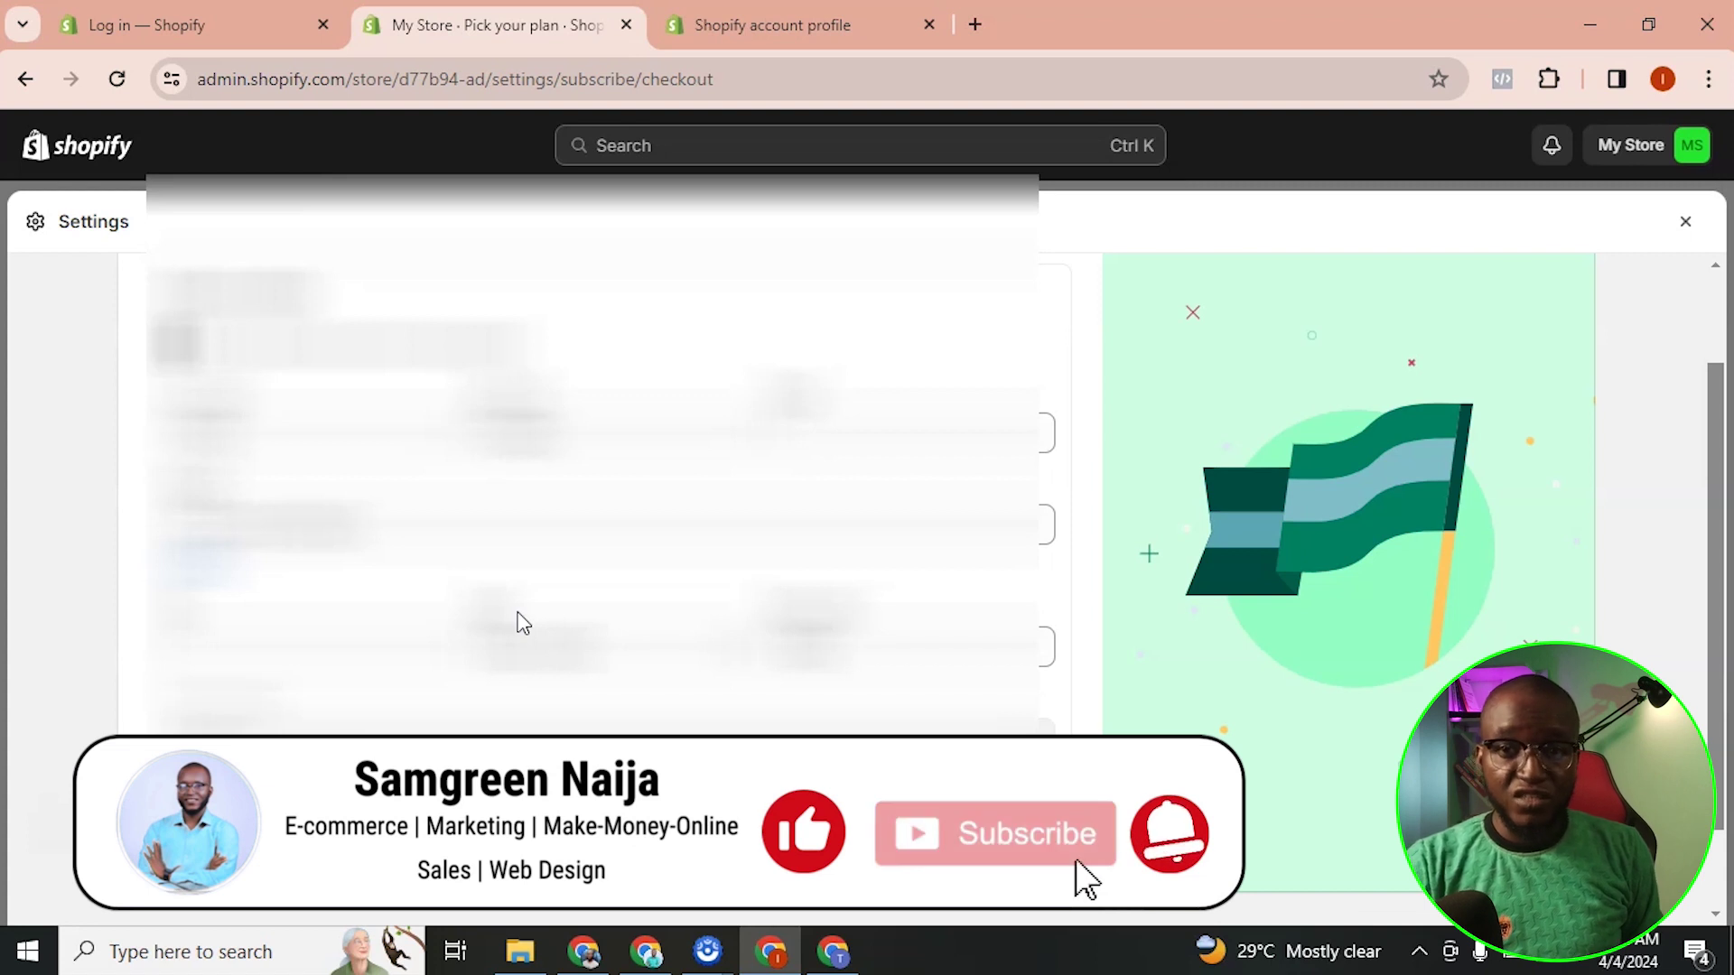
{"action": "left_click", "coordinate": [388, 639]}
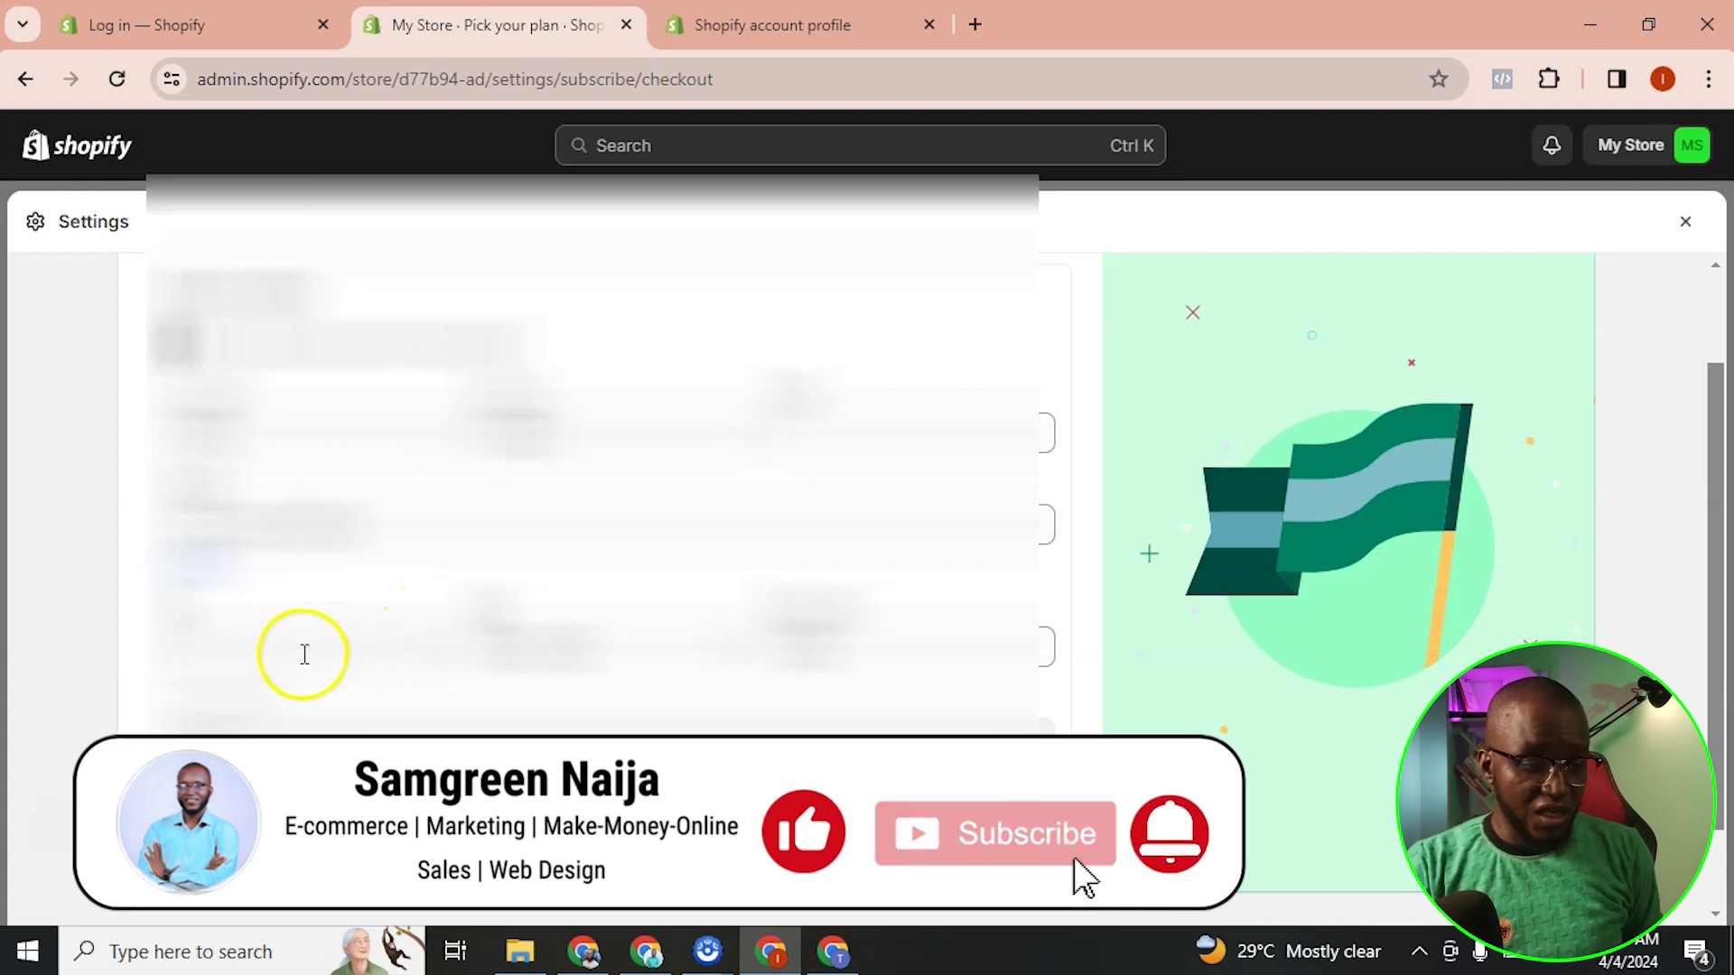
{"action": "left_click", "coordinate": [526, 659]}
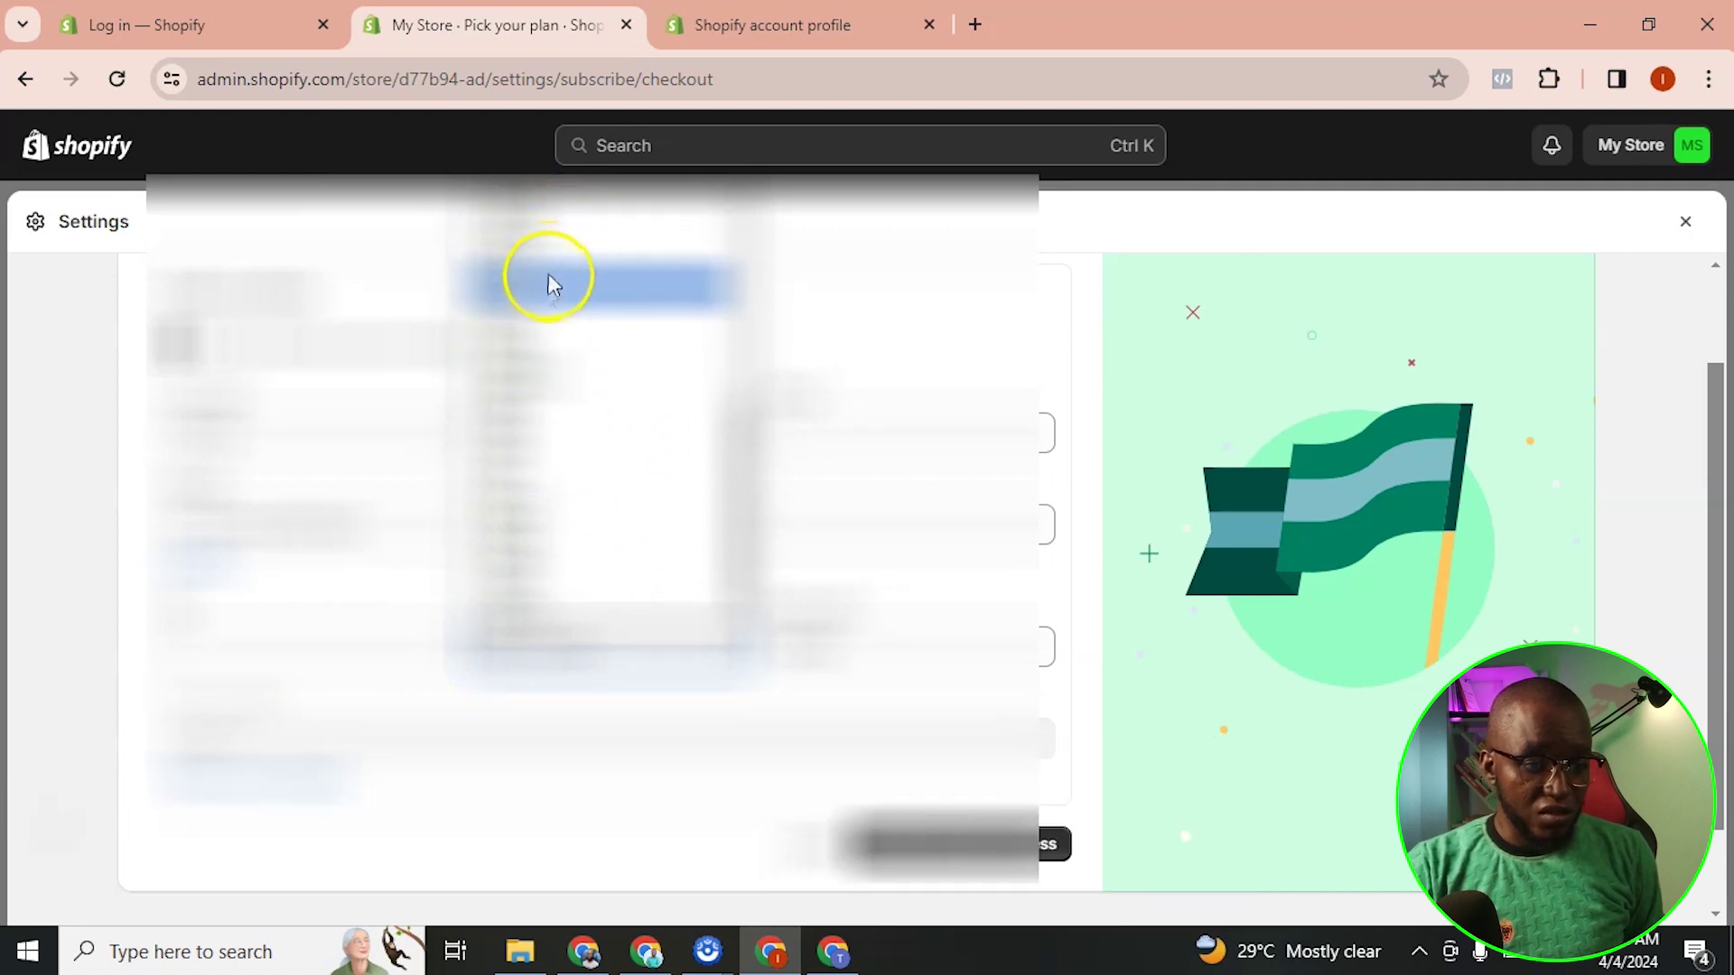
{"action": "left_click", "coordinate": [555, 355]}
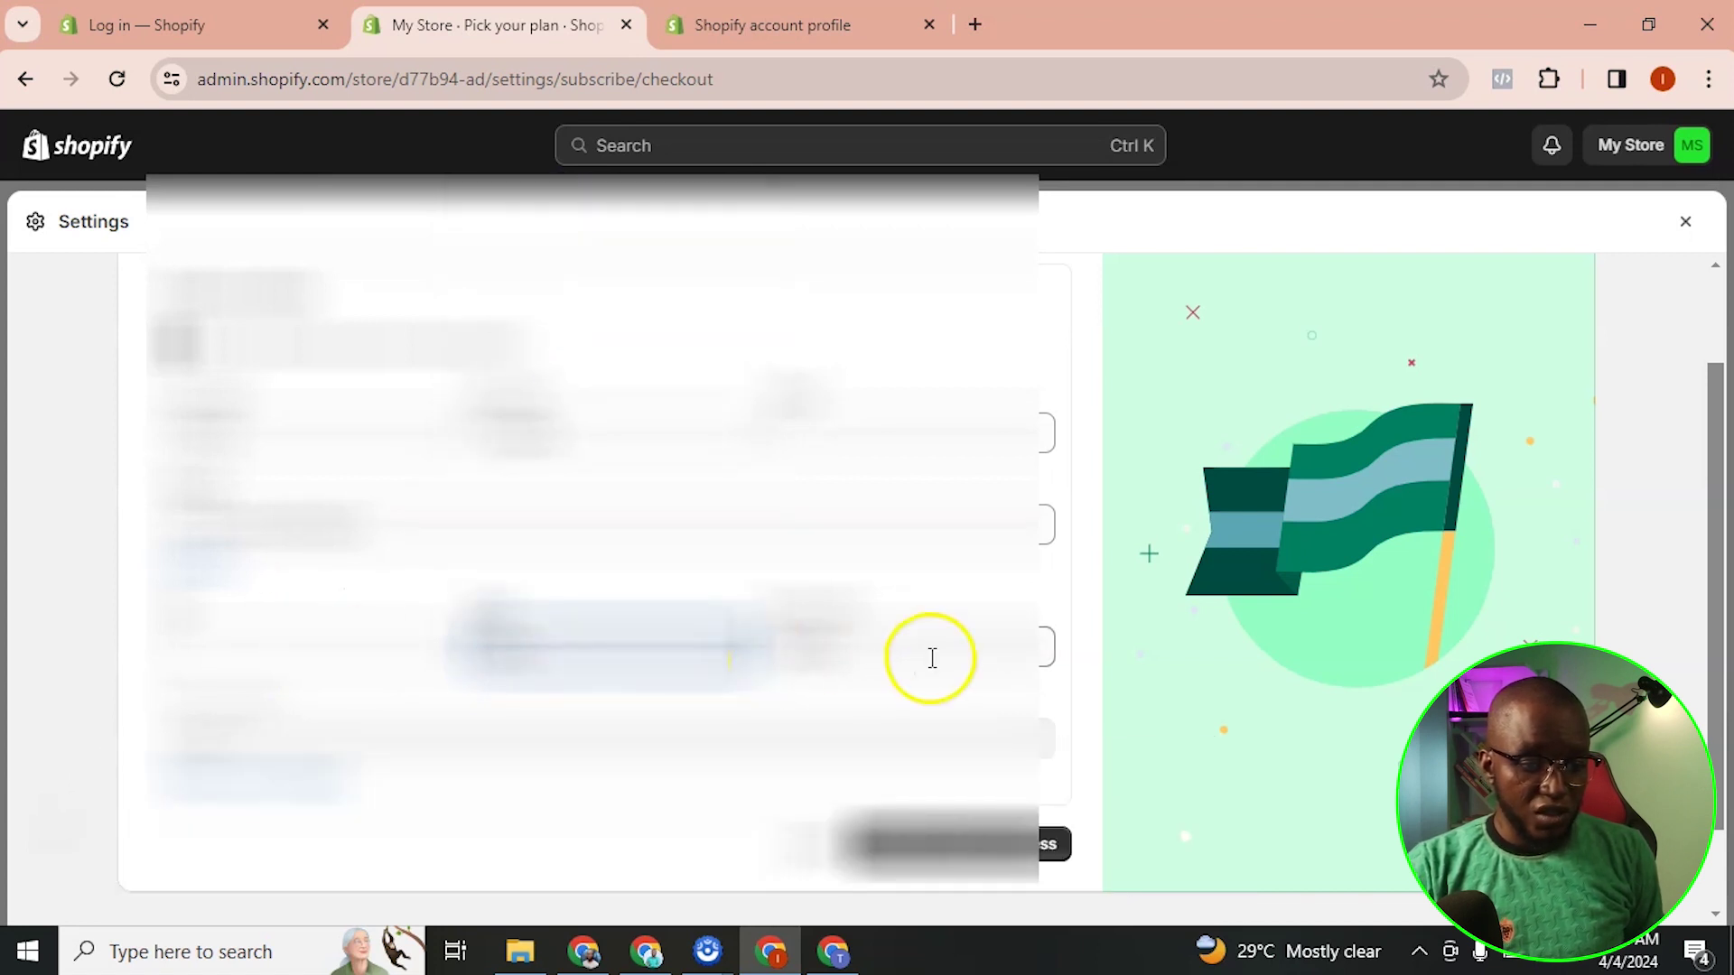
{"action": "left_click", "coordinate": [253, 653]}
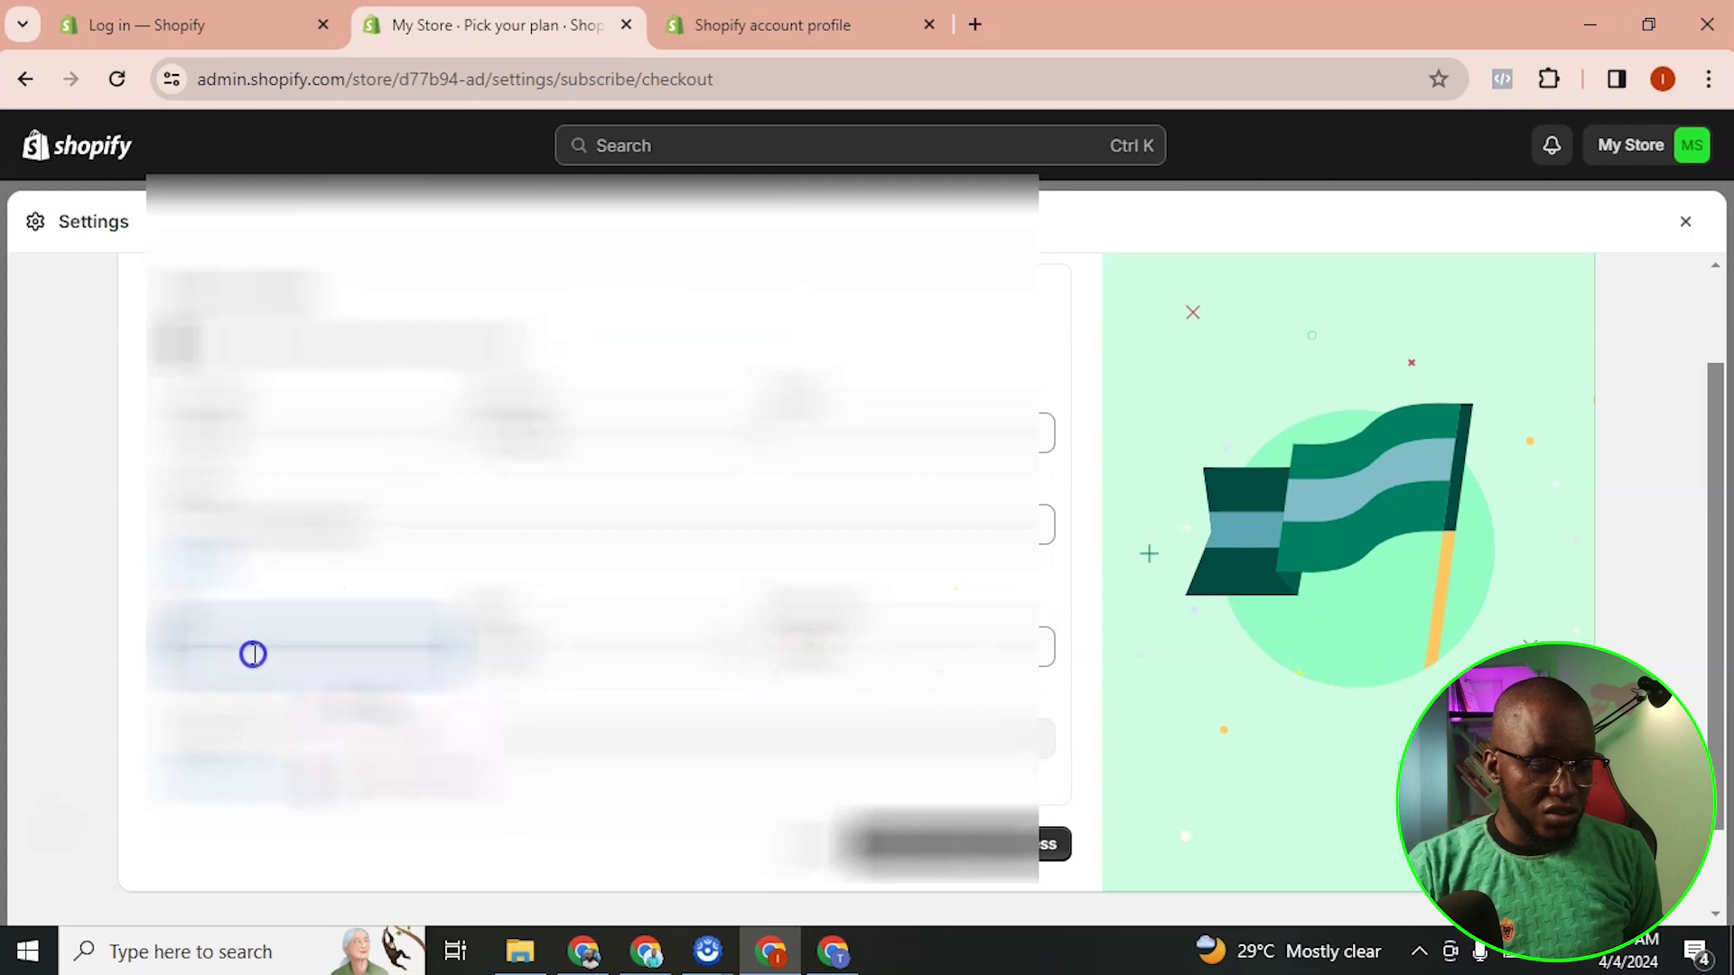
{"action": "scroll", "coordinate": [903, 759], "scroll_direction": "down", "scroll_amount": 1}
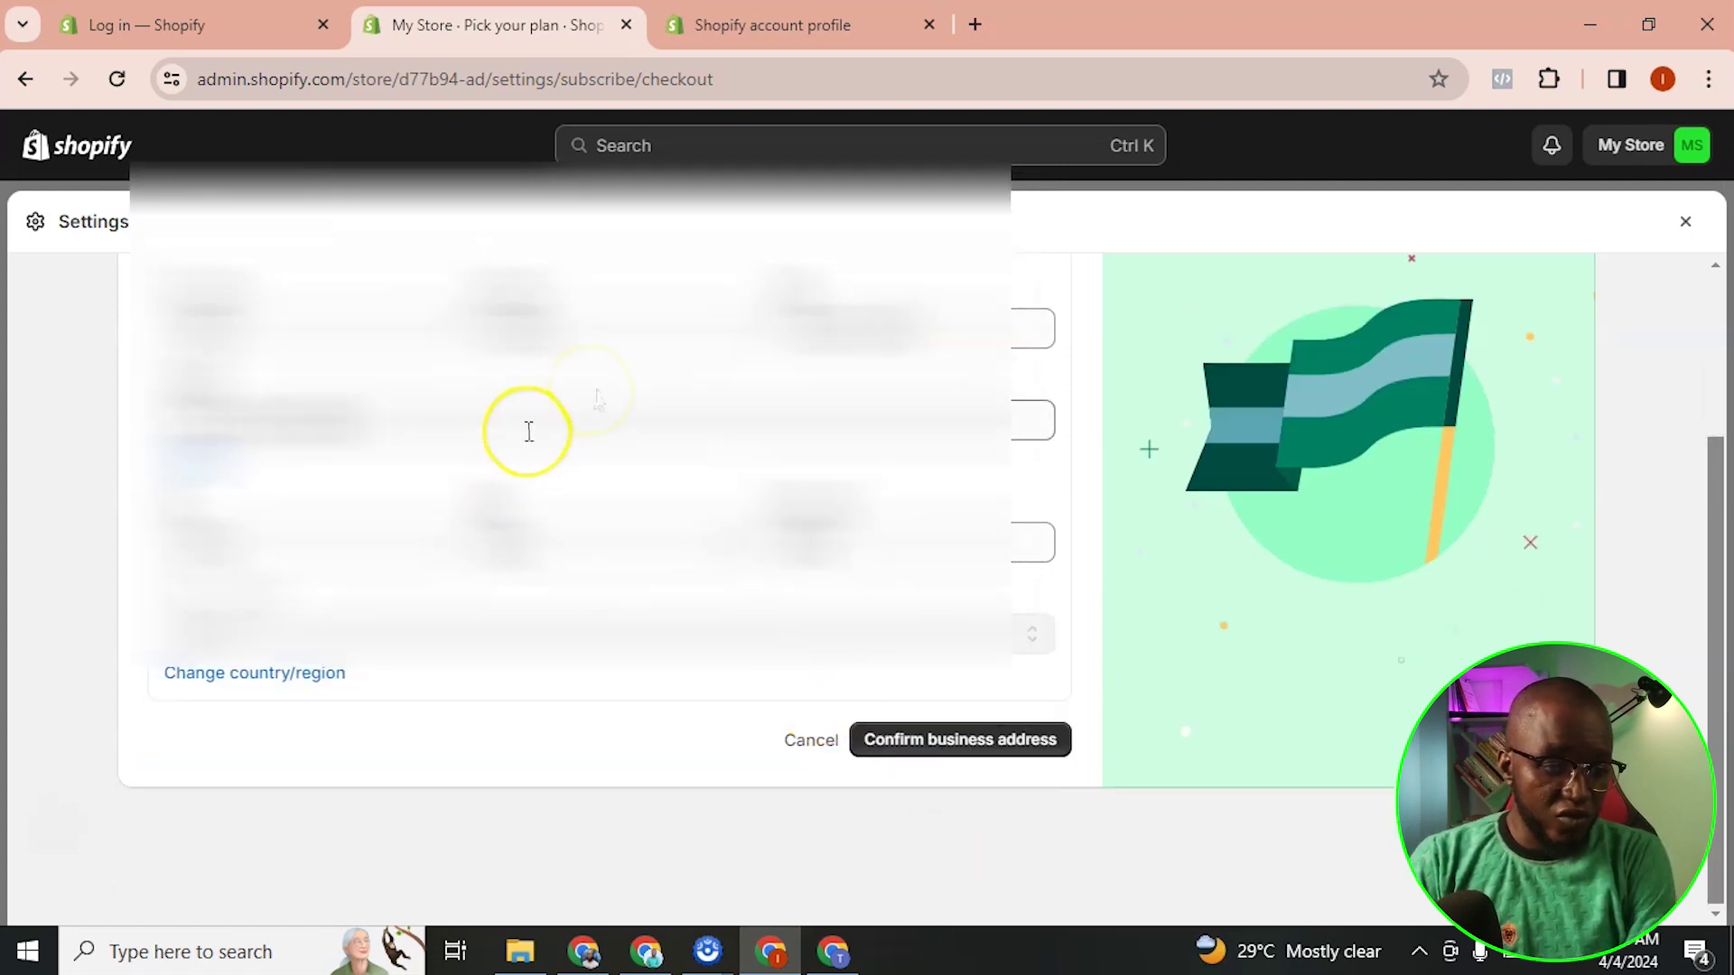
{"action": "left_click", "coordinate": [993, 743]}
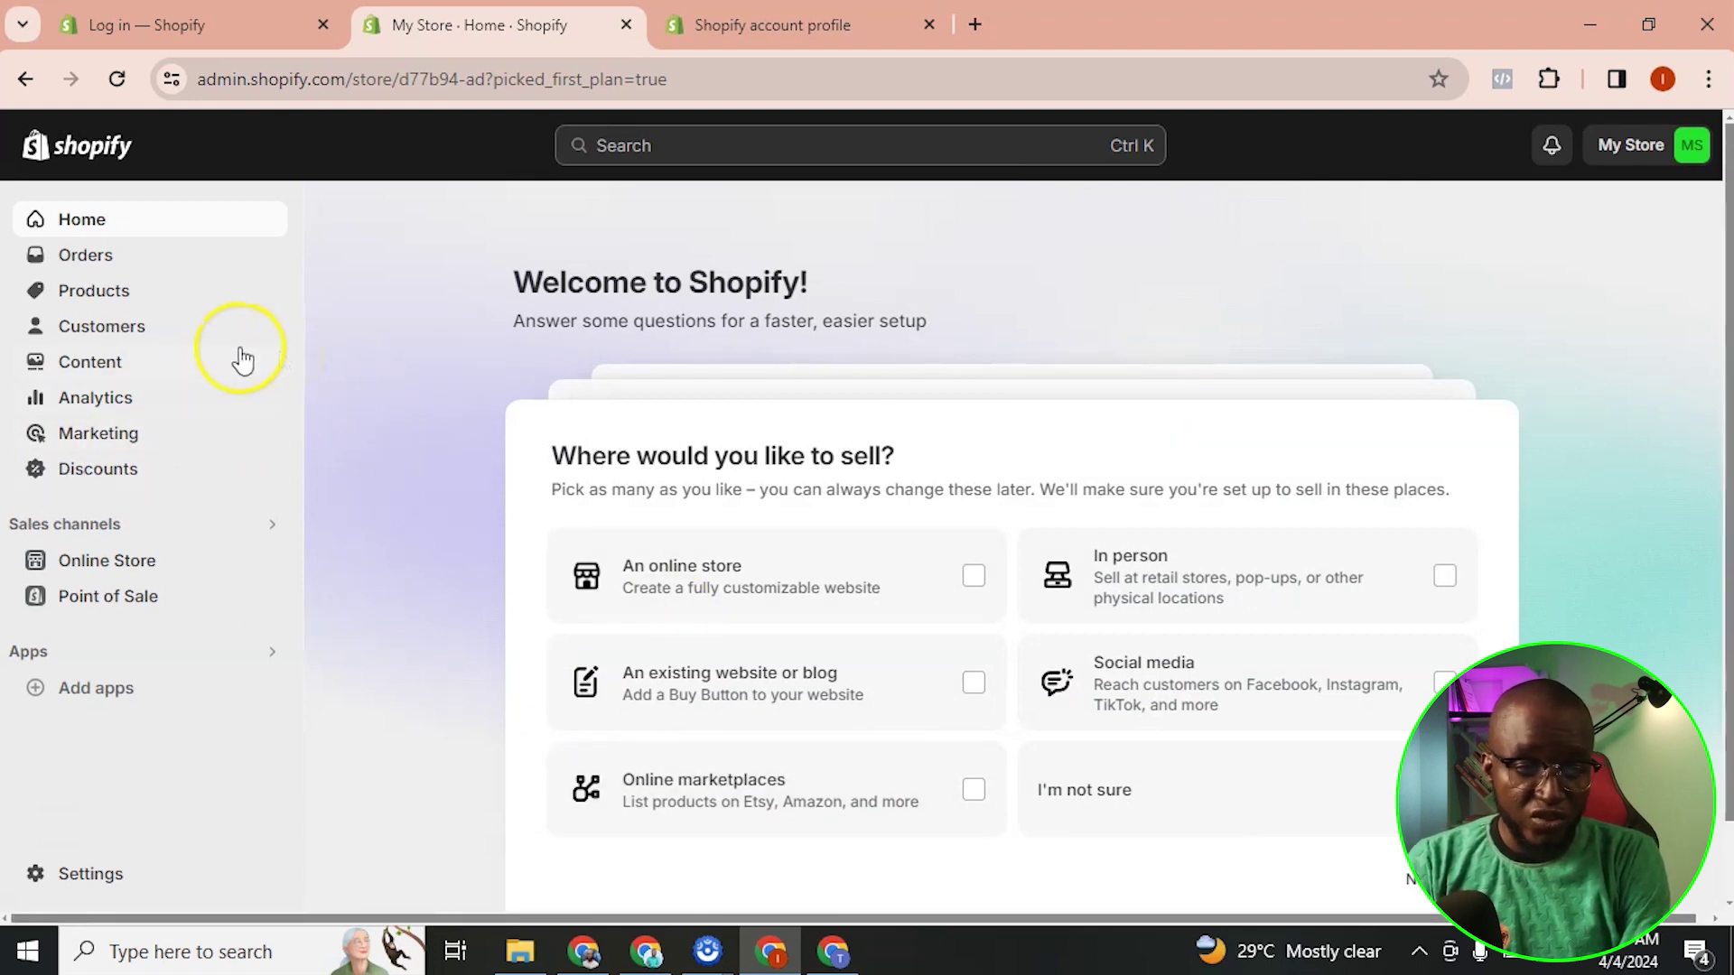
Open Settings > Plan and highlight Basic Shopify's $1/month until 7 May 2024 date
{"action": "left_click", "coordinate": [101, 876]}
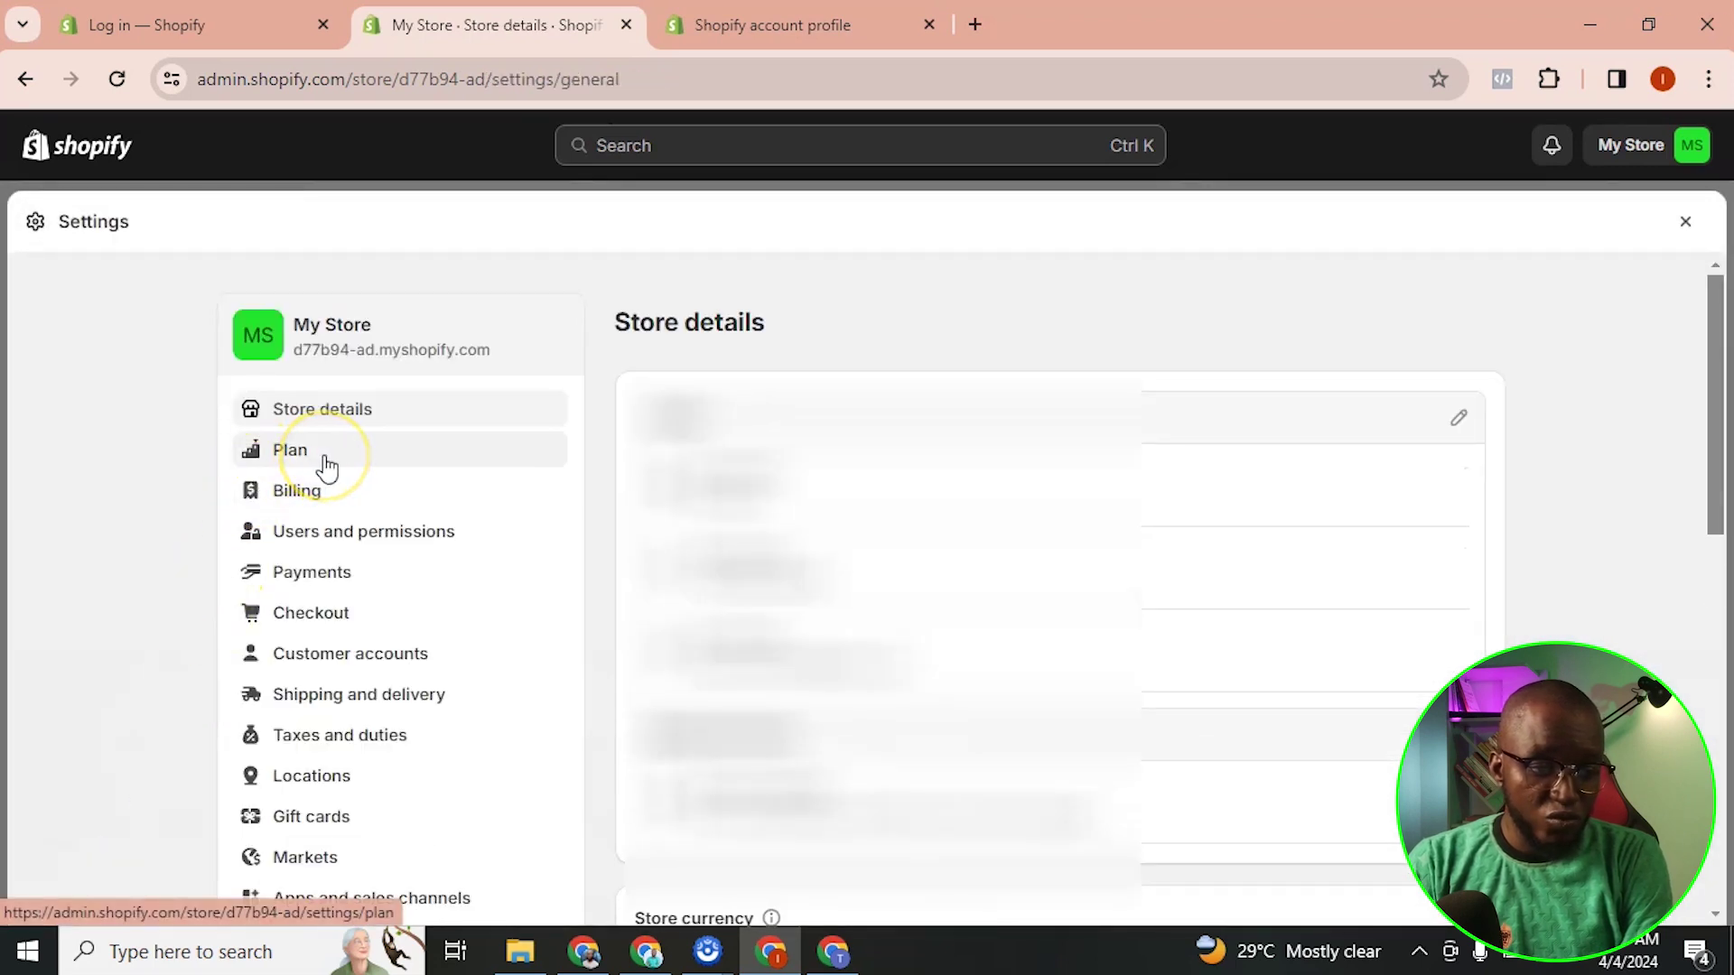
{"action": "left_click", "coordinate": [325, 458]}
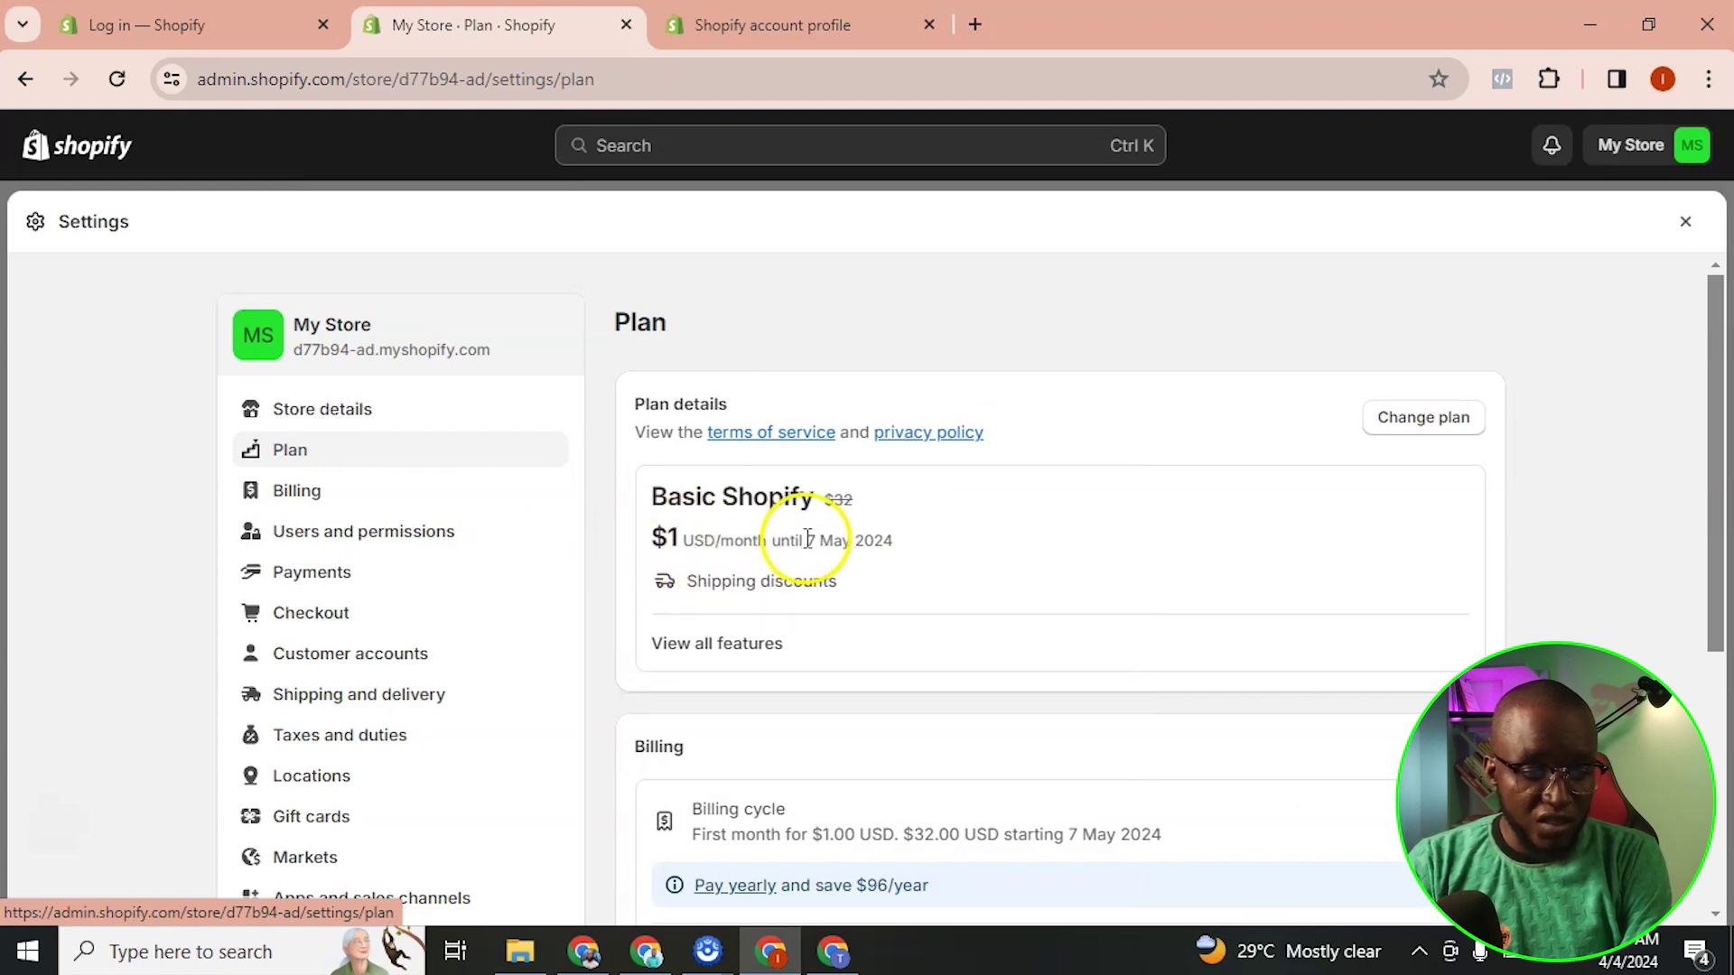
{"action": "left_click_drag", "start_coordinate": [808, 539], "coordinate": [854, 540]}
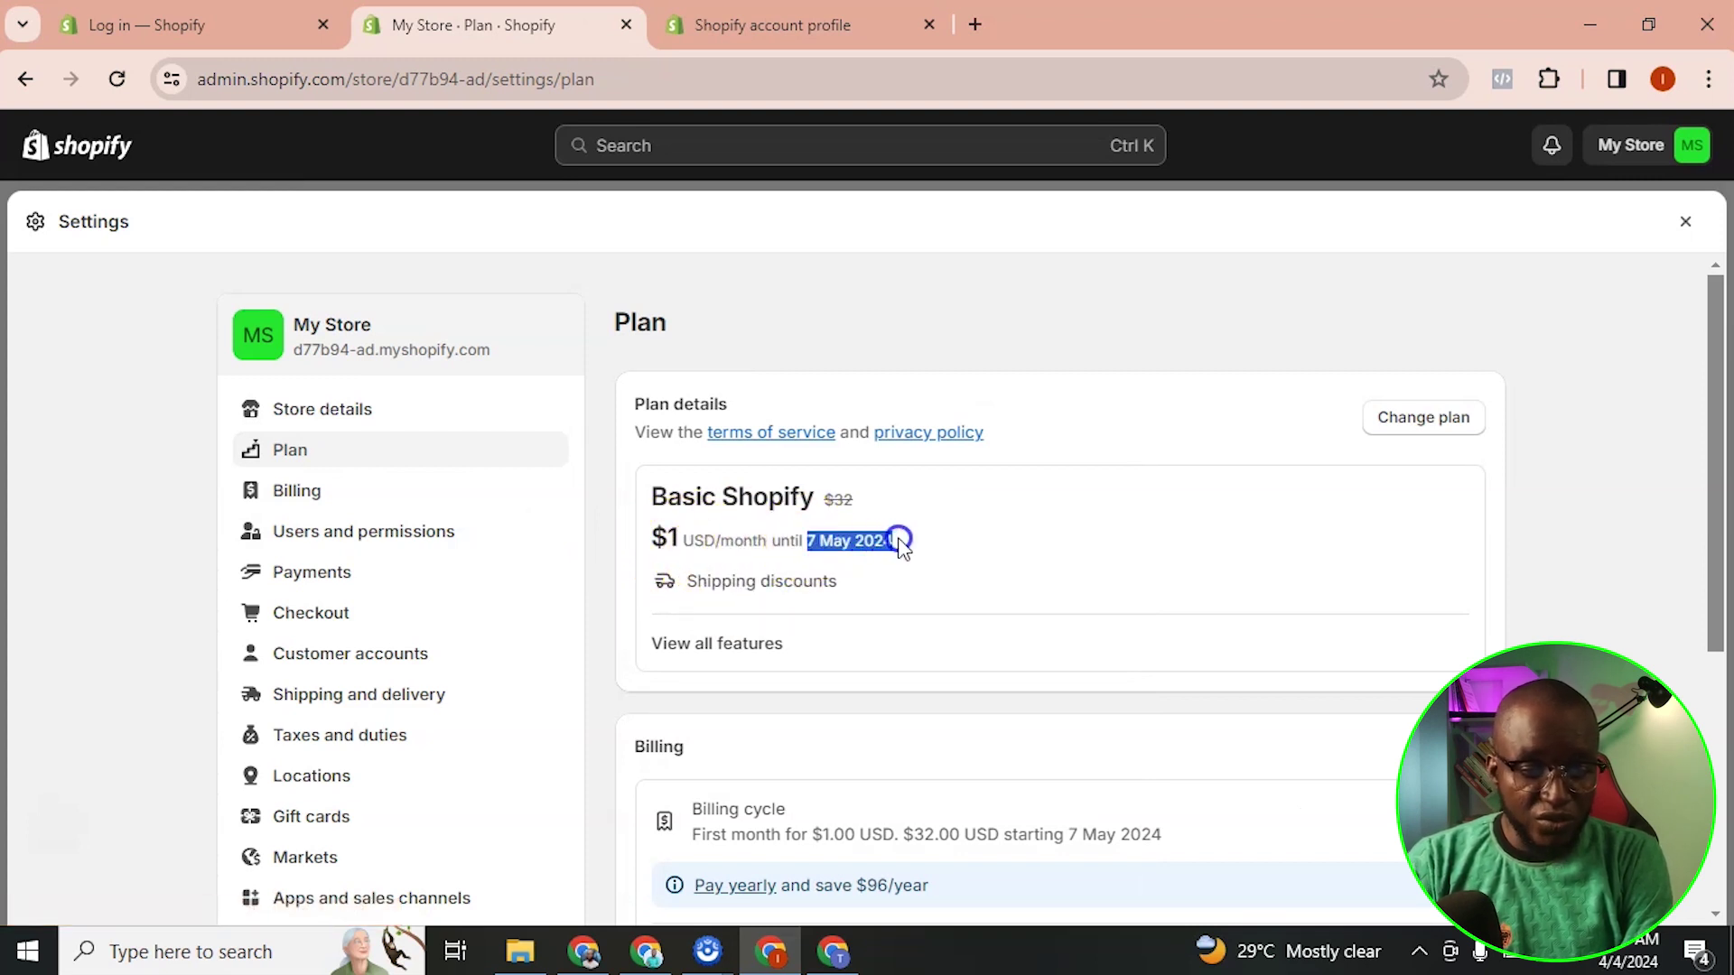
{"action": "left_click_drag", "start_coordinate": [897, 537], "coordinate": [898, 539]}
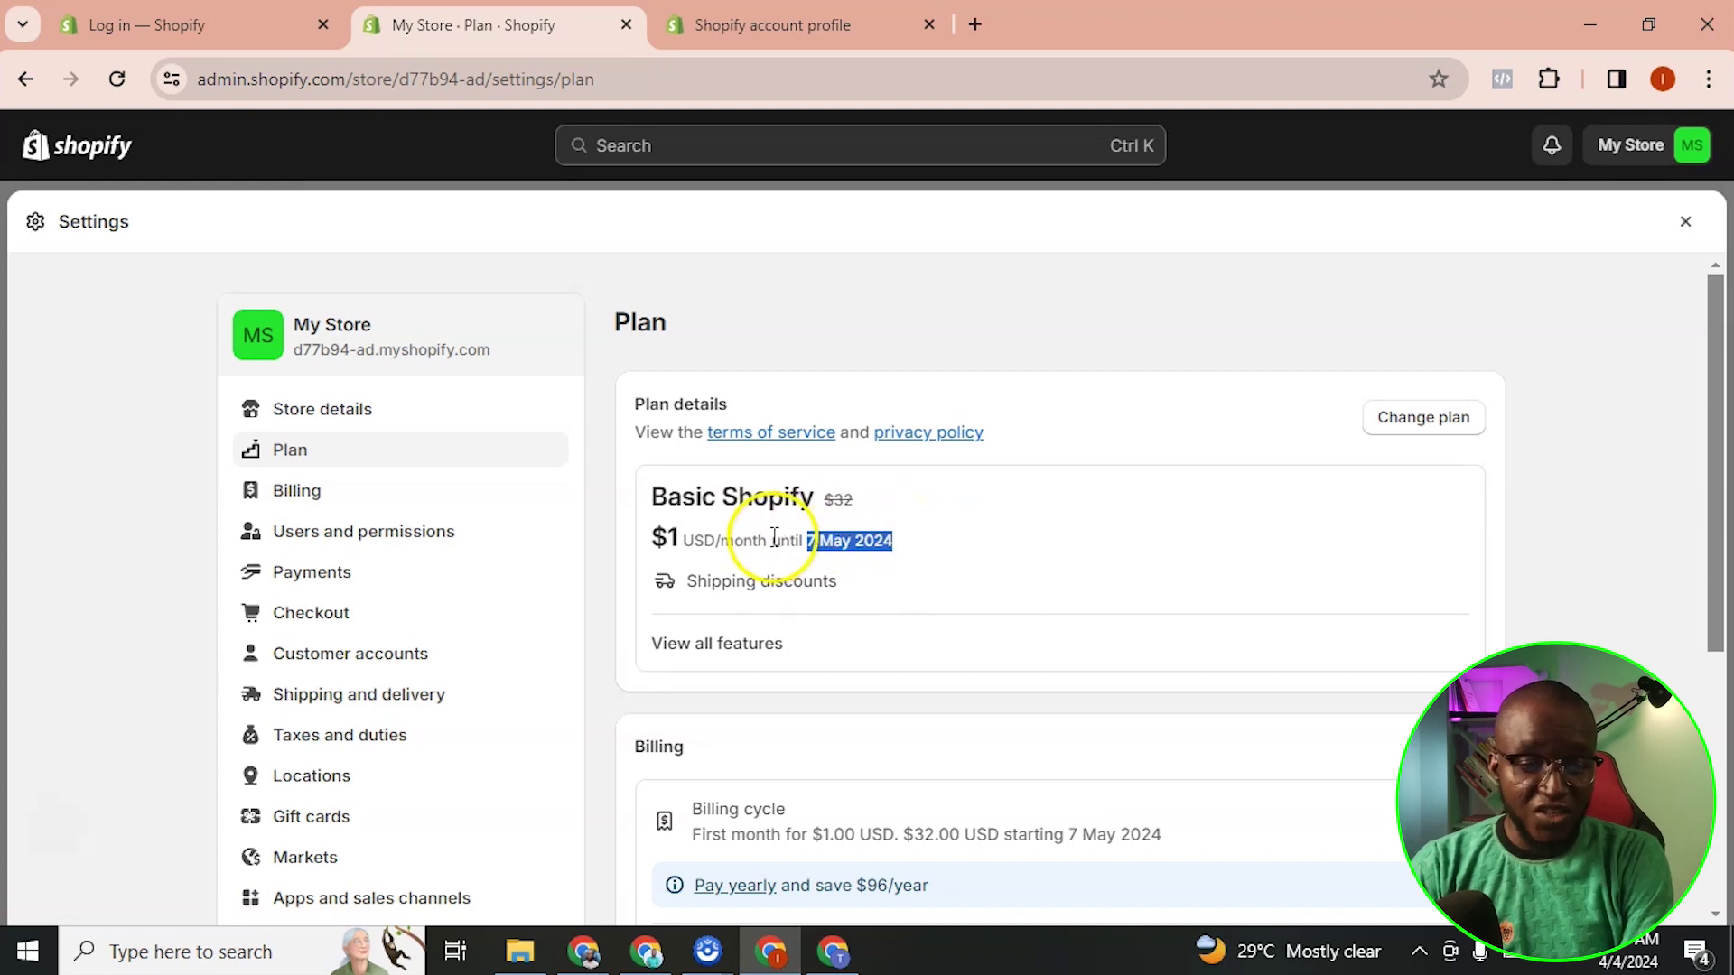
{"action": "left_click_drag", "start_coordinate": [772, 540], "coordinate": [899, 547]}
{"action": "left_click", "coordinate": [809, 540]}
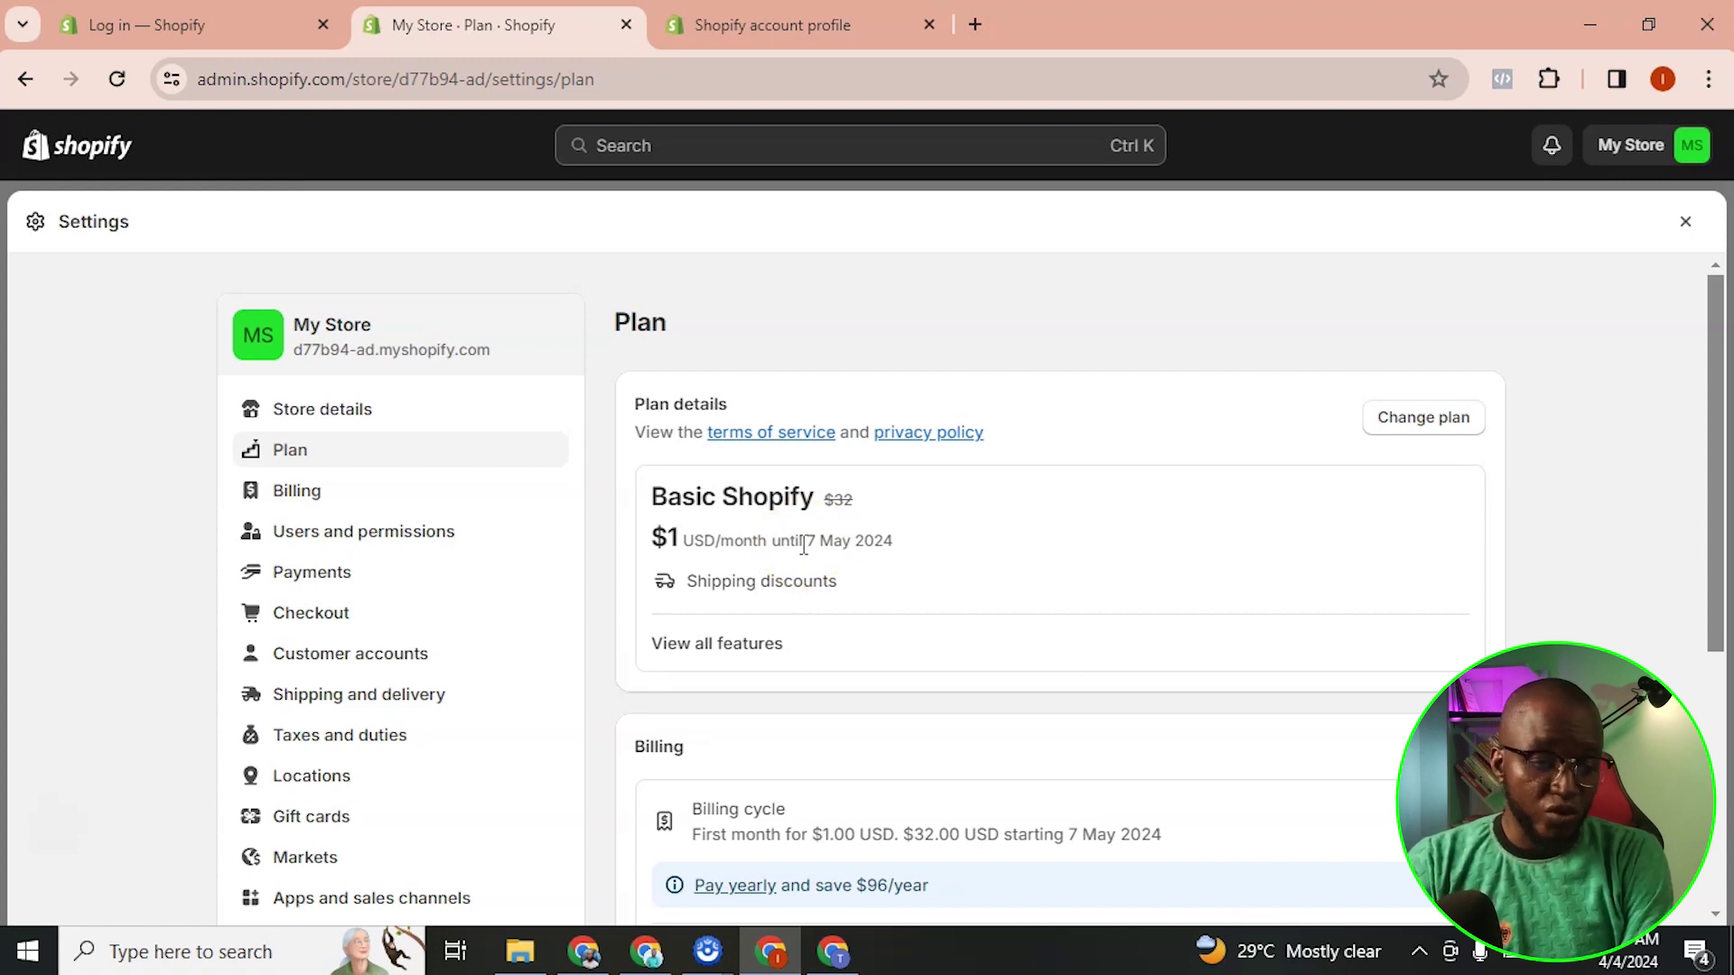
{"action": "left_click", "coordinate": [817, 571]}
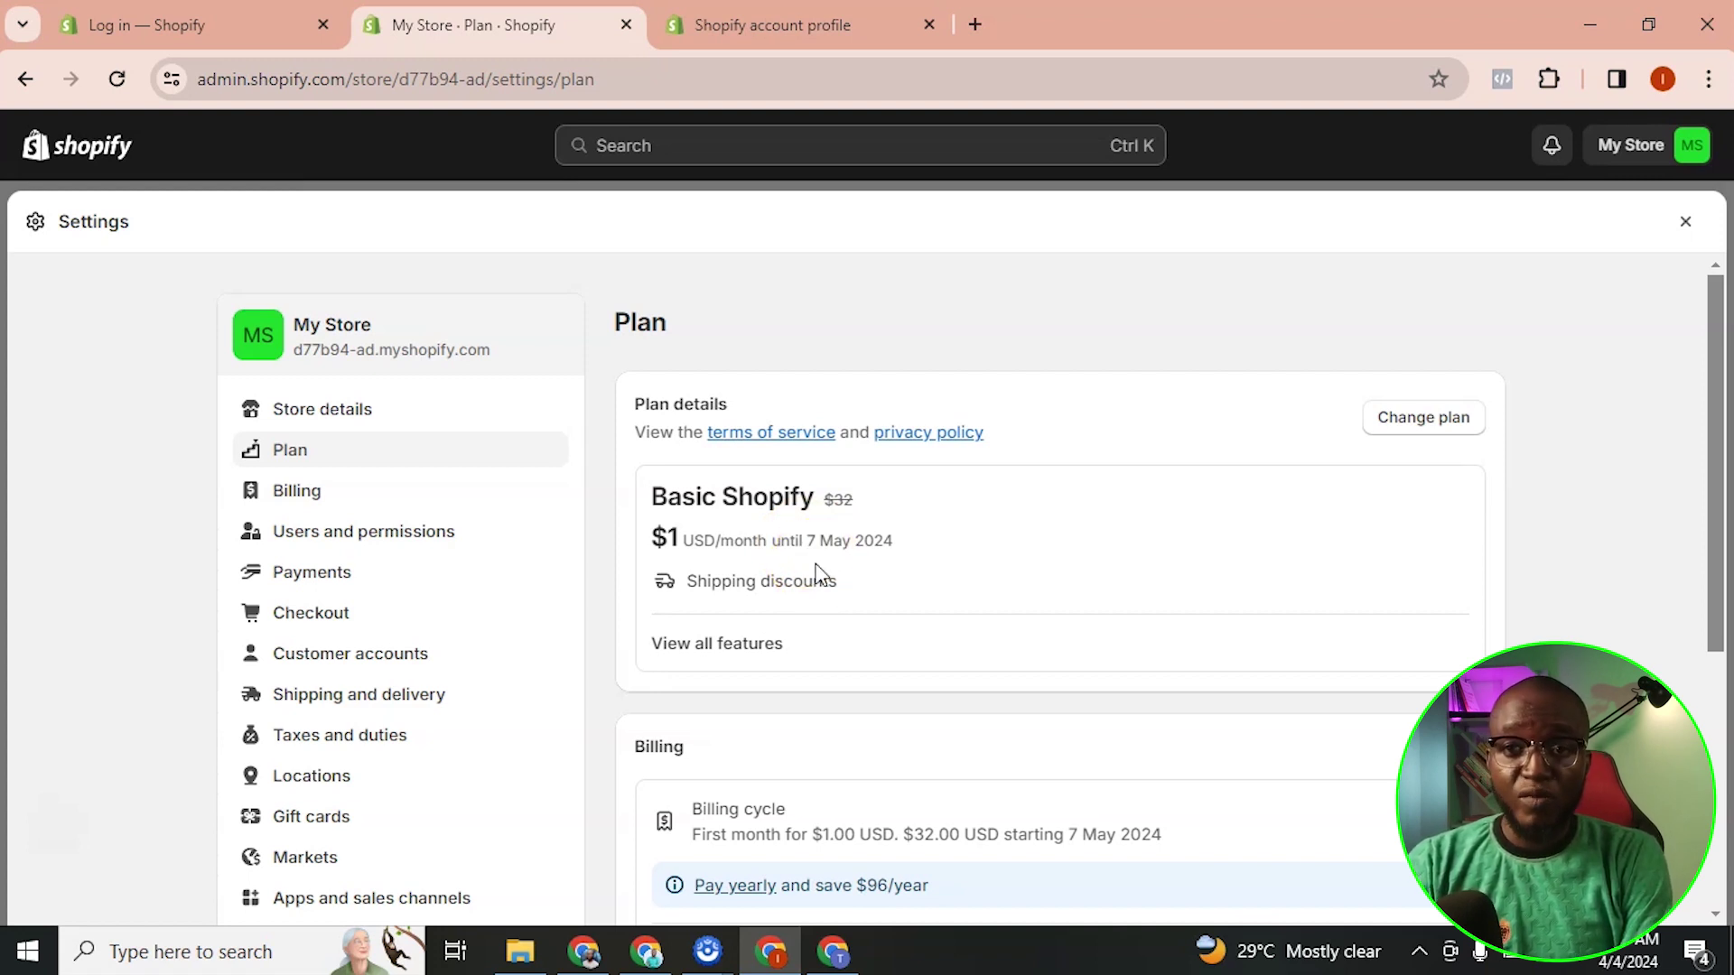